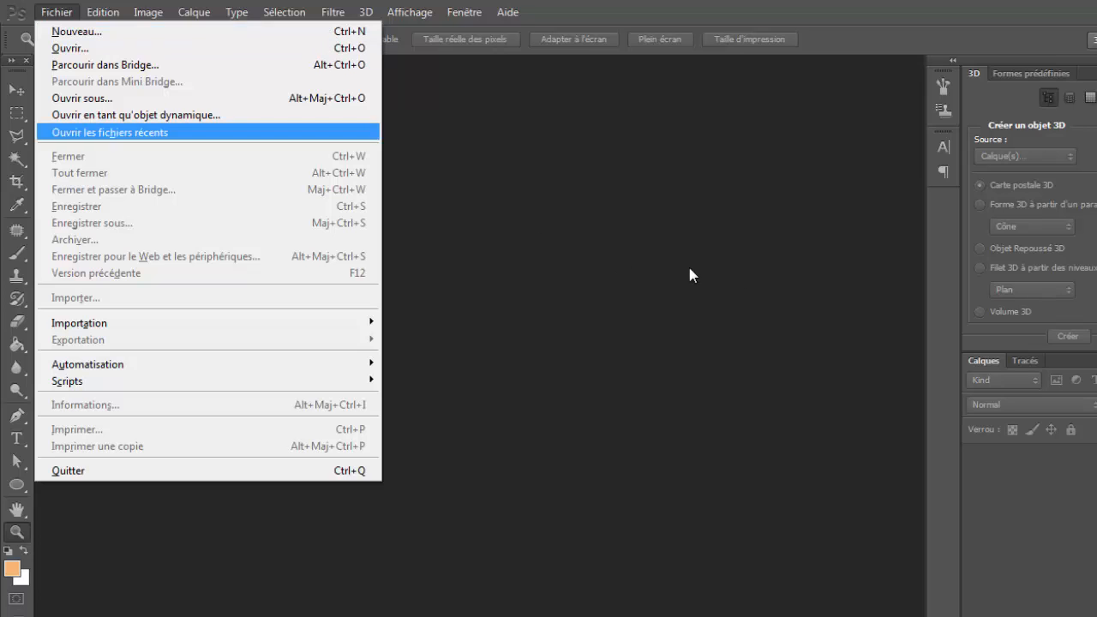
Start a new document and name it TutoMiniature.
left_click(782, 208)
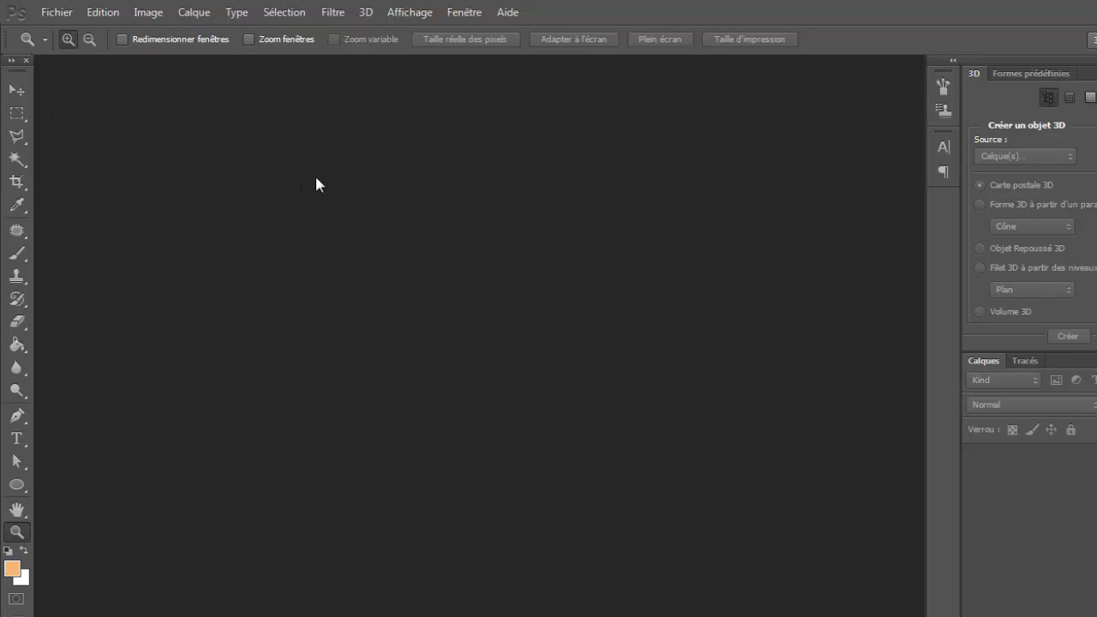
left_click(53, 12)
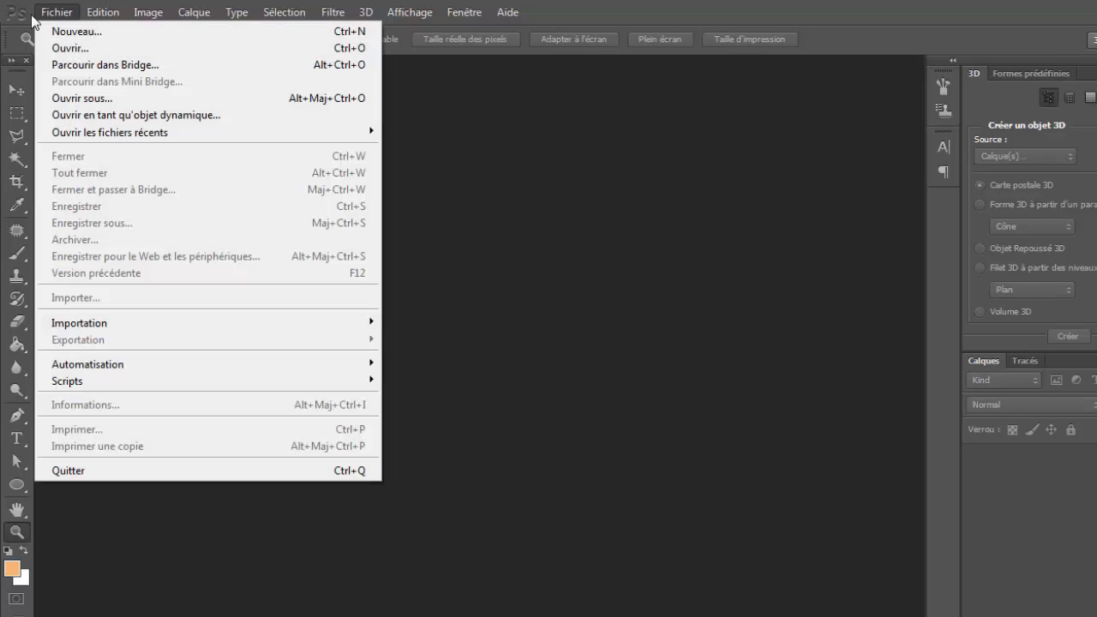
left_click(98, 31)
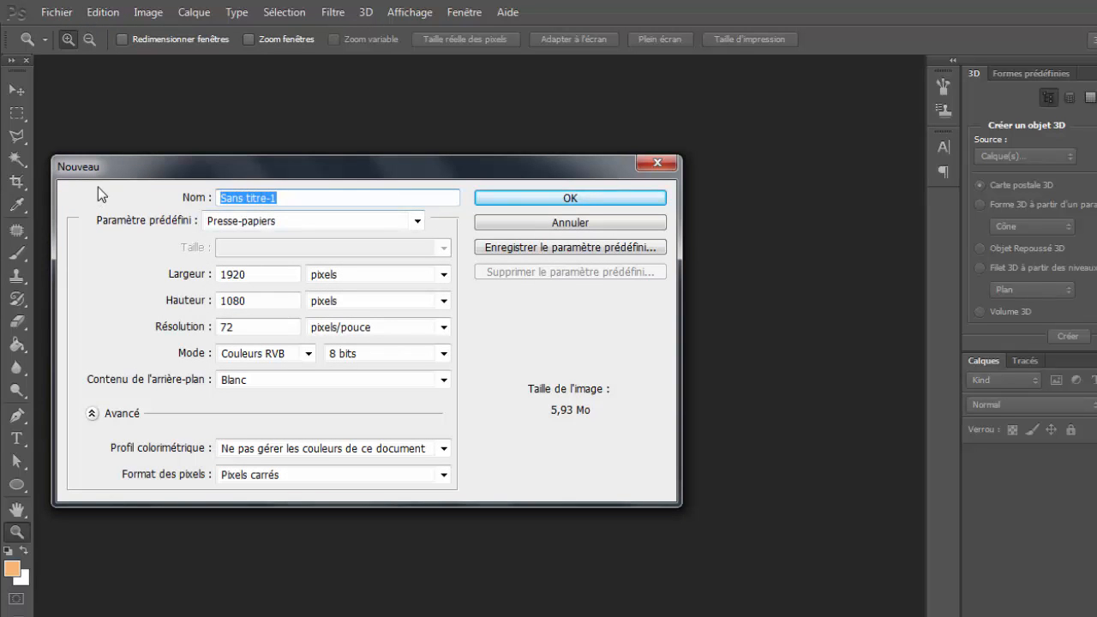
type("Tuto")
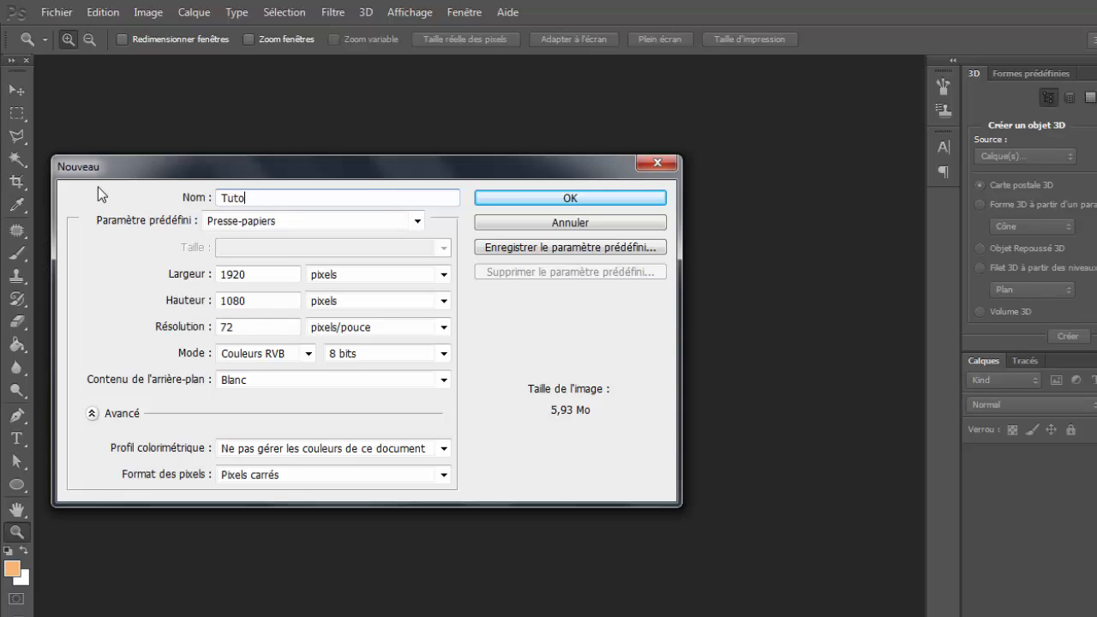
type("miniature")
left_click(254, 197)
key("BackSpace")
type("M")
Create the document at 1920 by 1080 pixels and 72 pixels per inch, with a transparent background.
left_click_drag(249, 274, 207, 303)
left_click(254, 312)
left_click(268, 301)
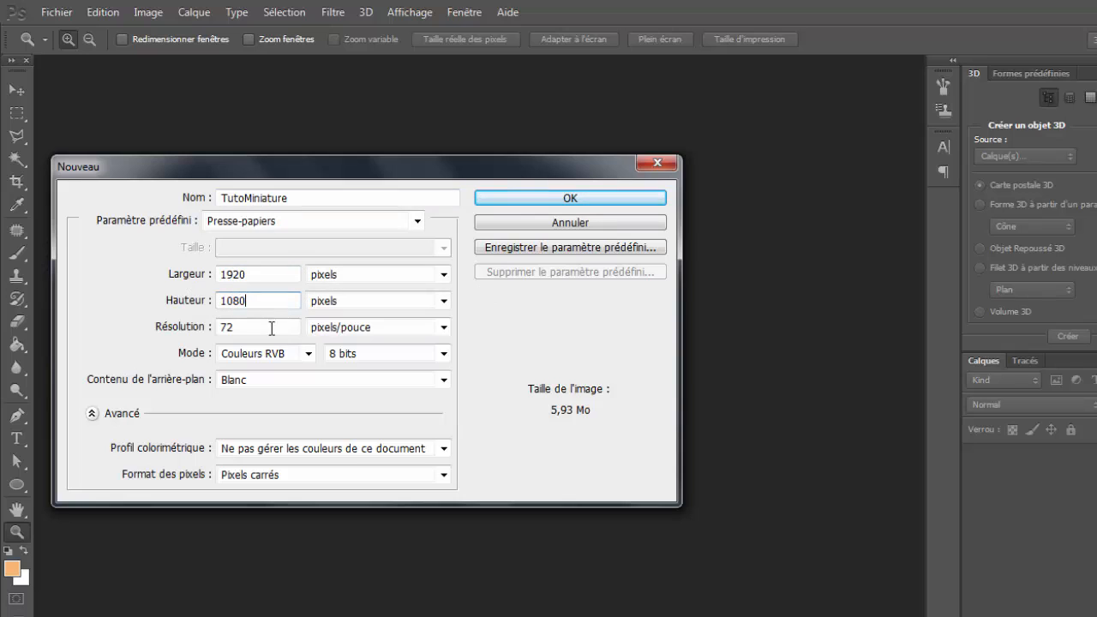
left_click(224, 326)
left_click(307, 382)
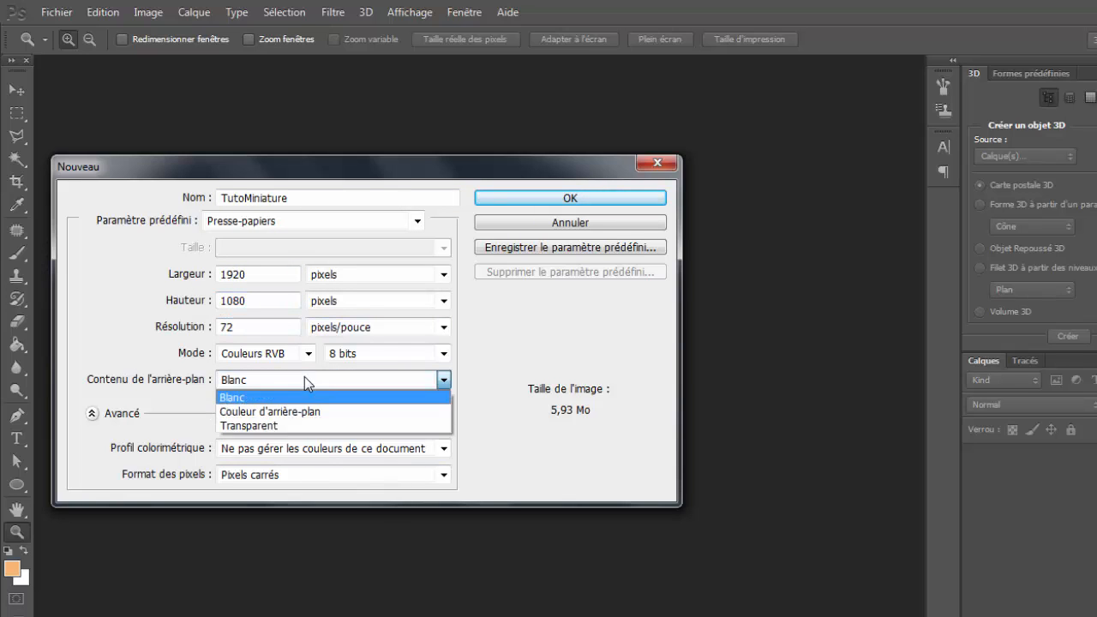
left_click(306, 424)
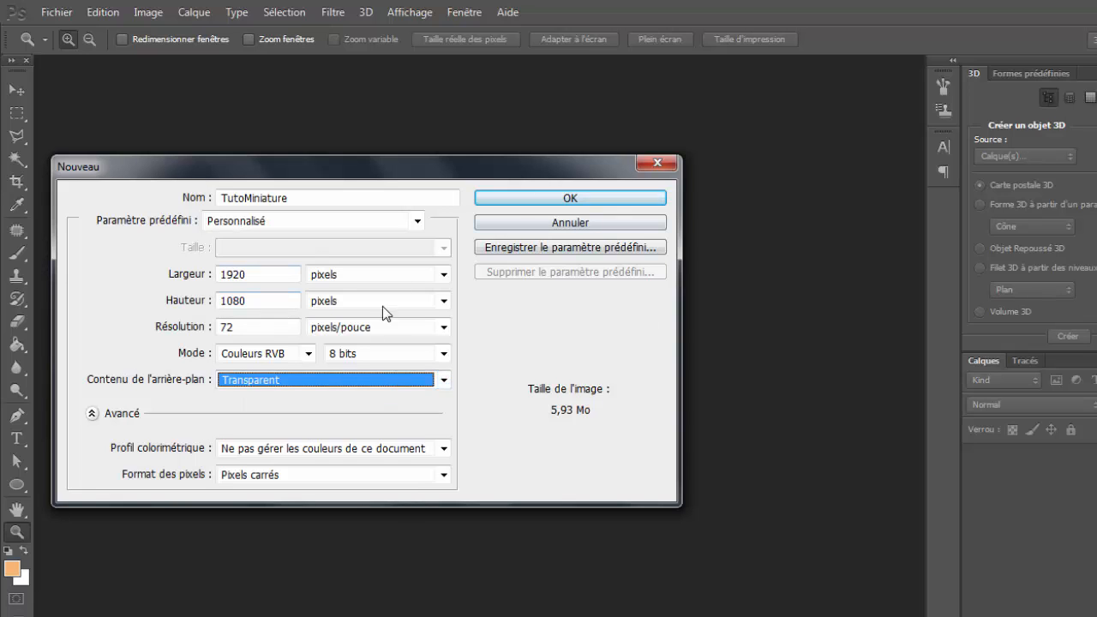
left_click(296, 381)
left_click(267, 396)
left_click(264, 384)
left_click(248, 422)
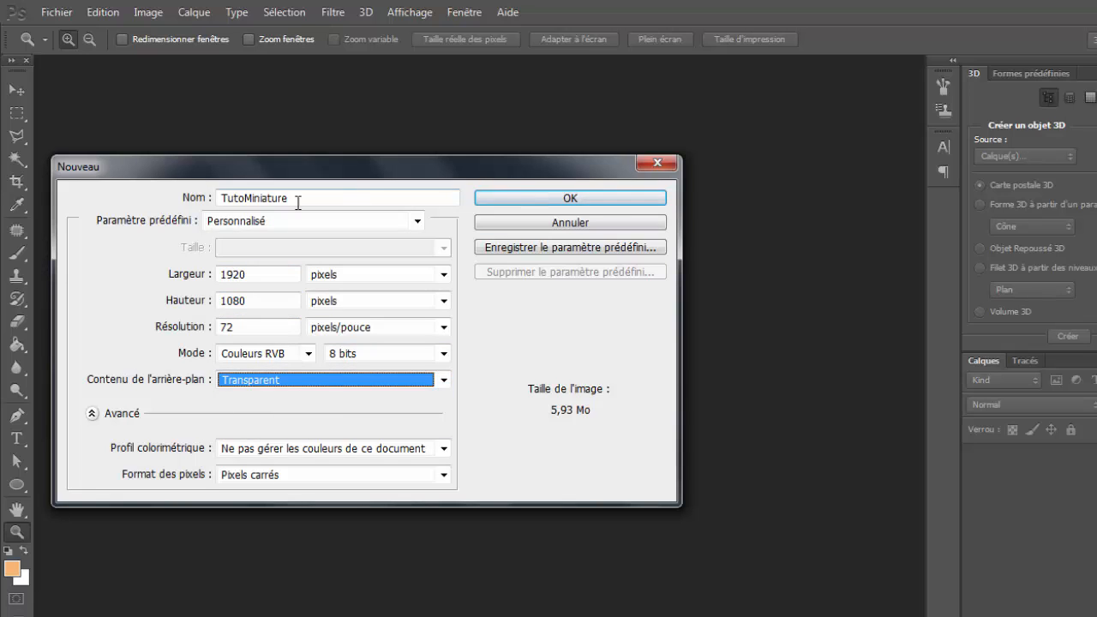
left_click(539, 198)
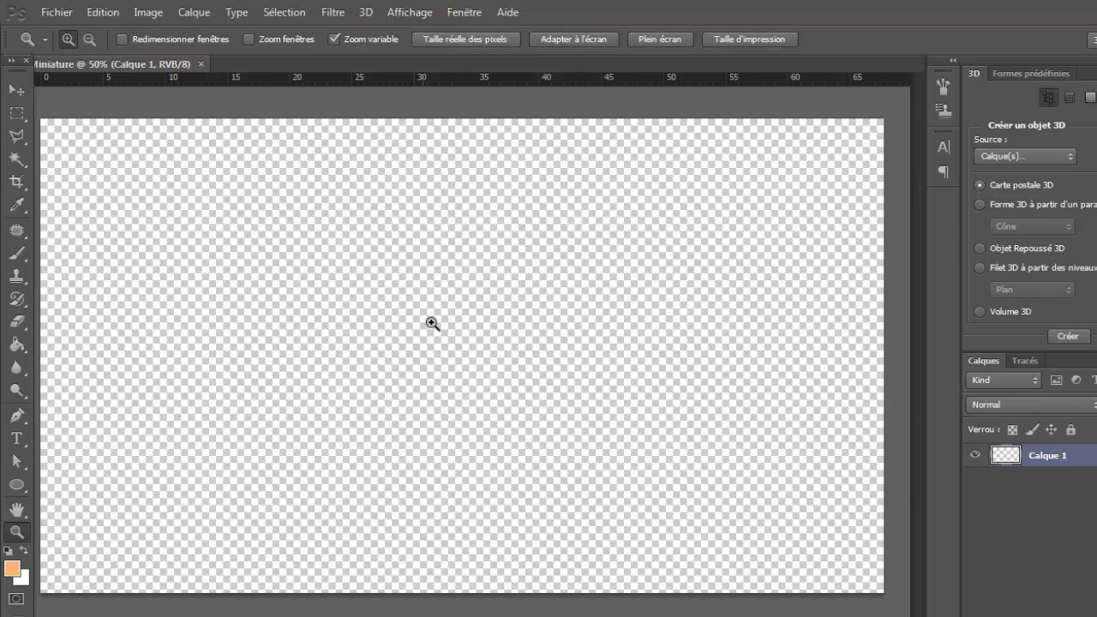
Open the image maxresdefault.jpg from the Tuto folder.
left_click(50, 11)
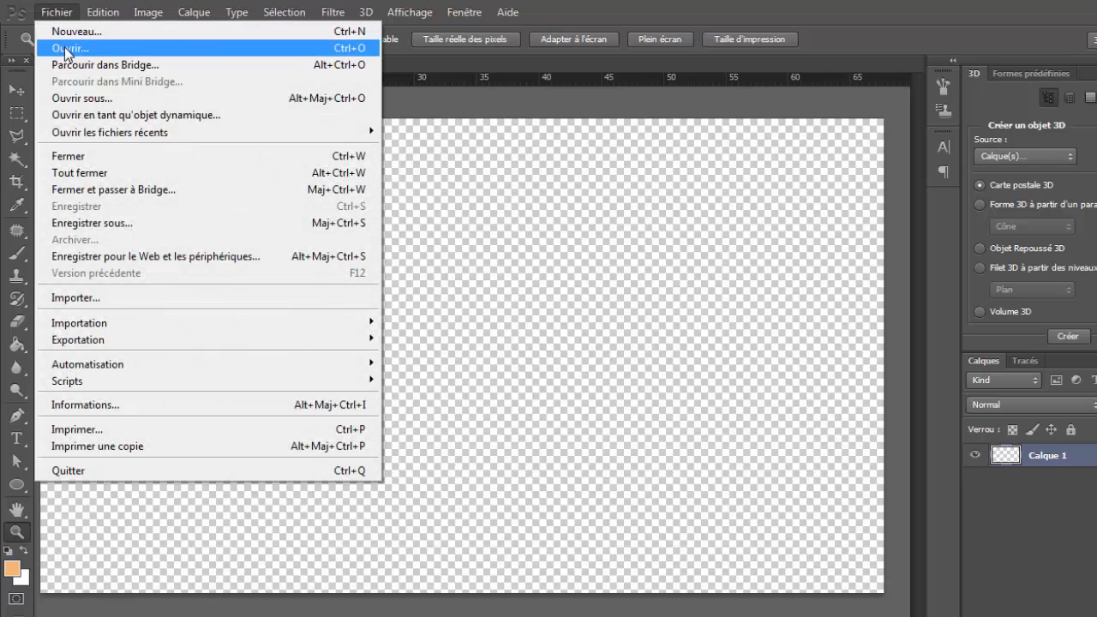
left_click(69, 49)
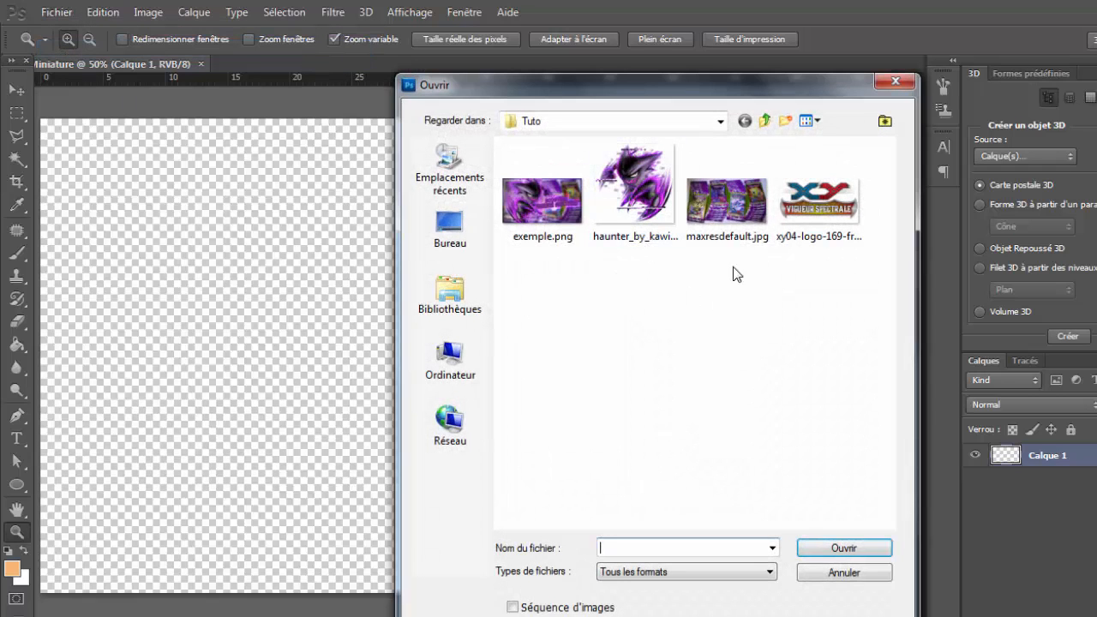
left_click(726, 201)
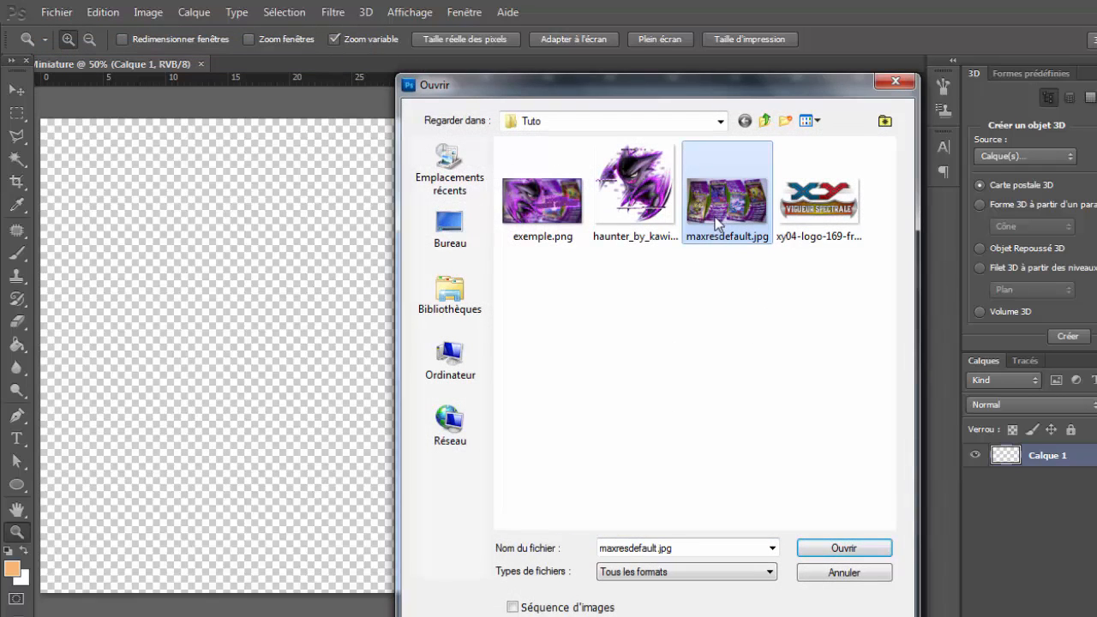
double_click(715, 214)
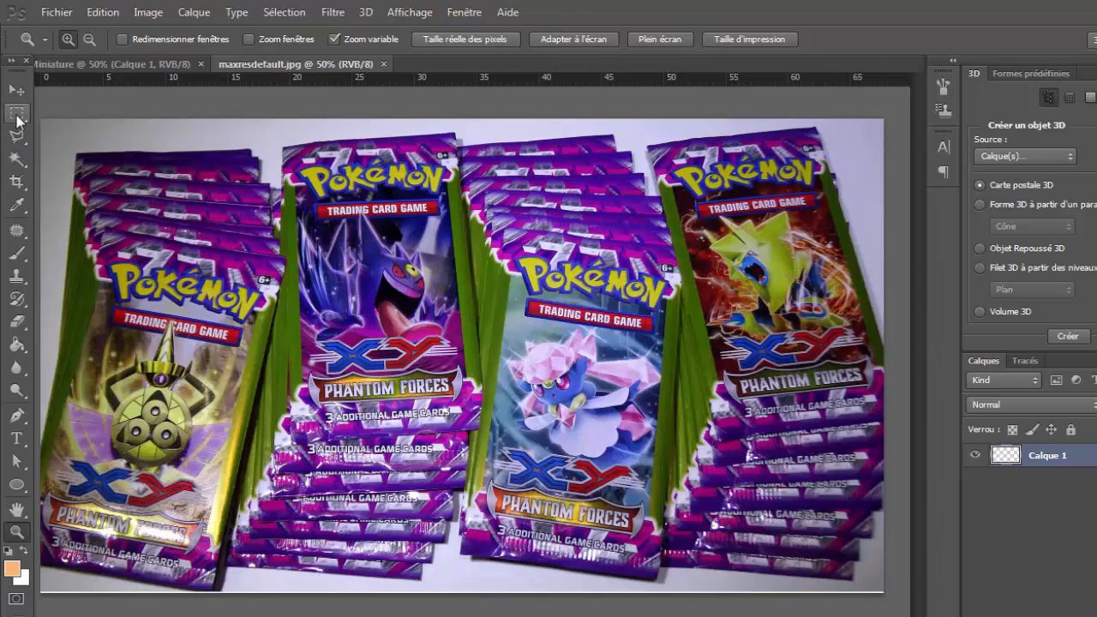
Copy the whole card-pack photo with a rectangular selection, close its document and paste it into TutoMiniature.
left_click(16, 113)
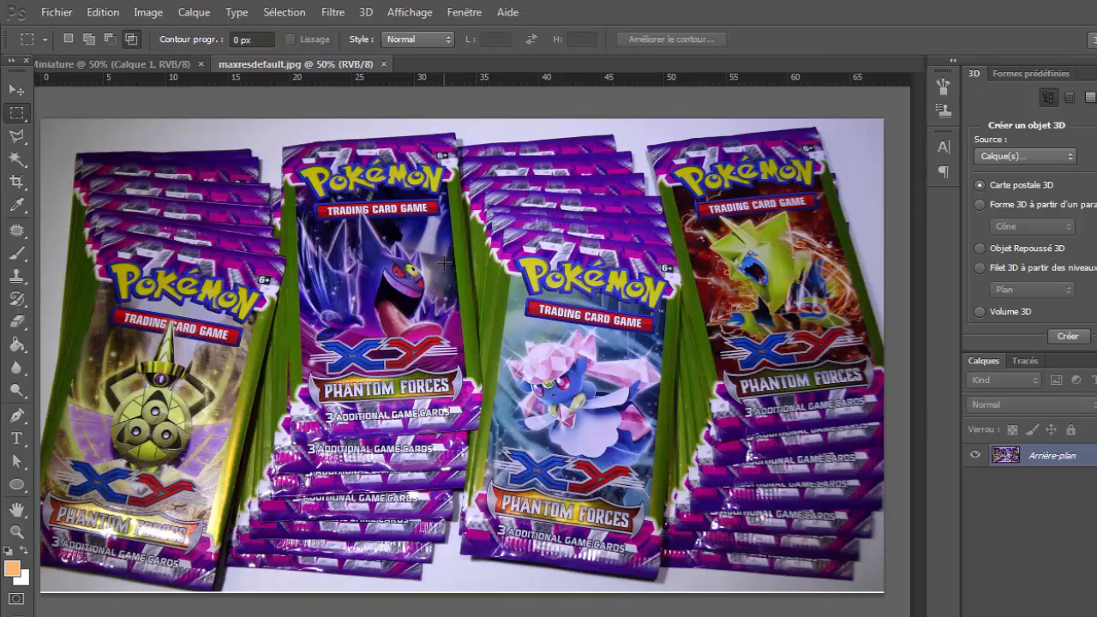
left_click(168, 63)
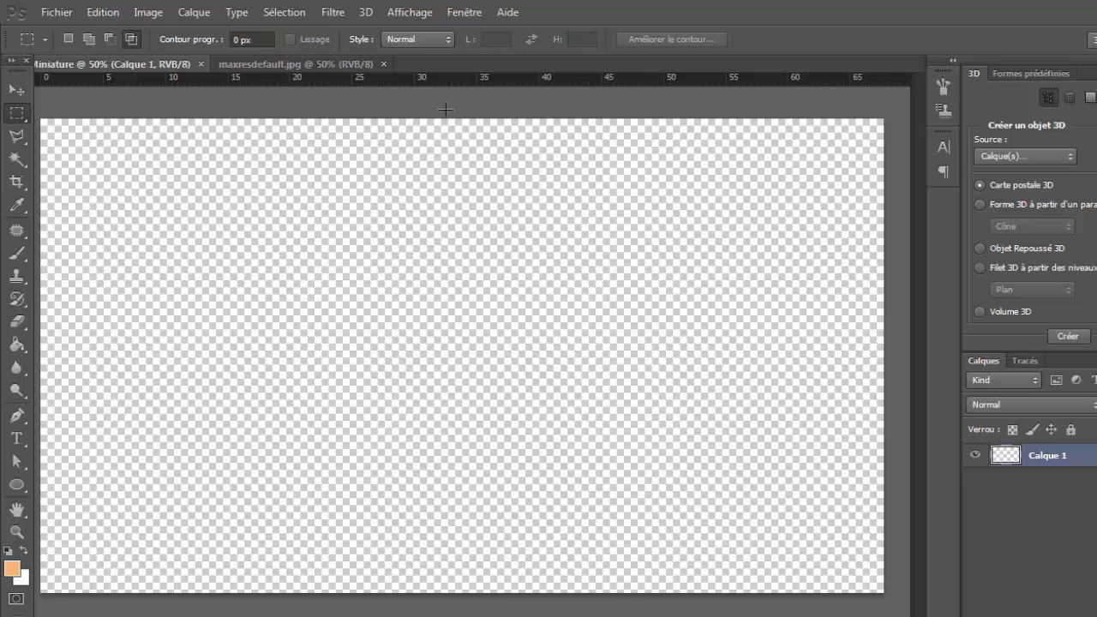
left_click(286, 63)
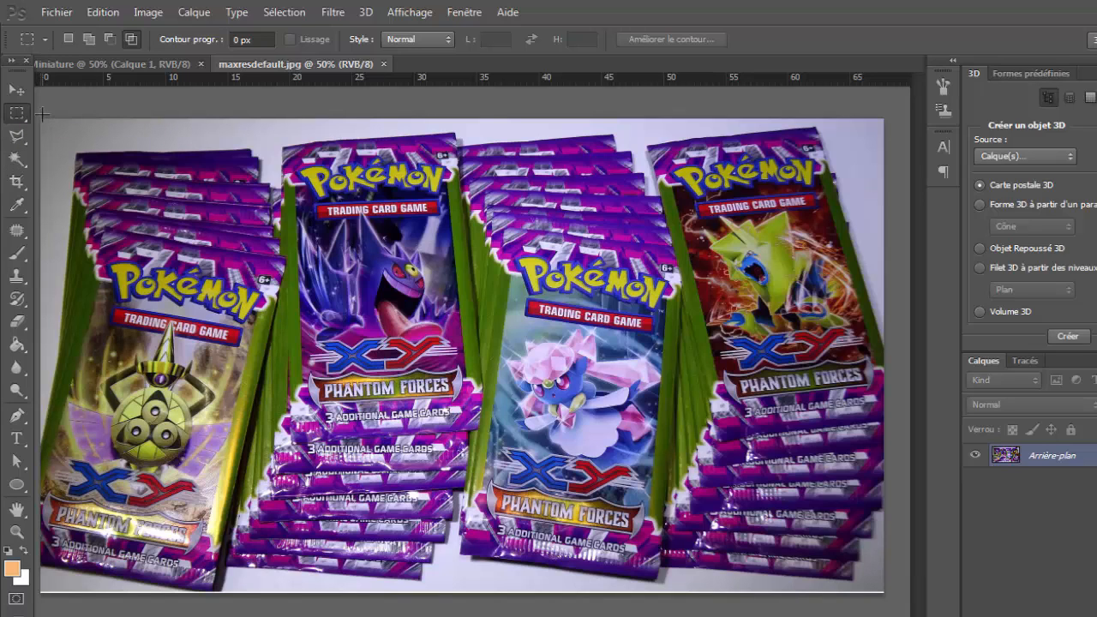
left_click_drag(47, 120, 609, 584)
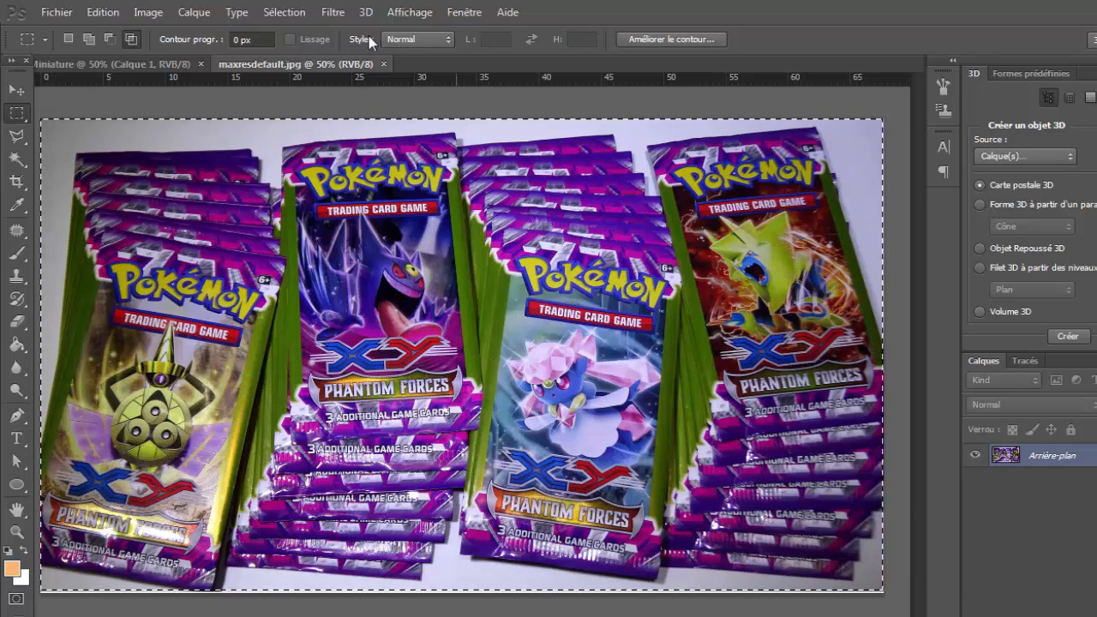
left_click(384, 64)
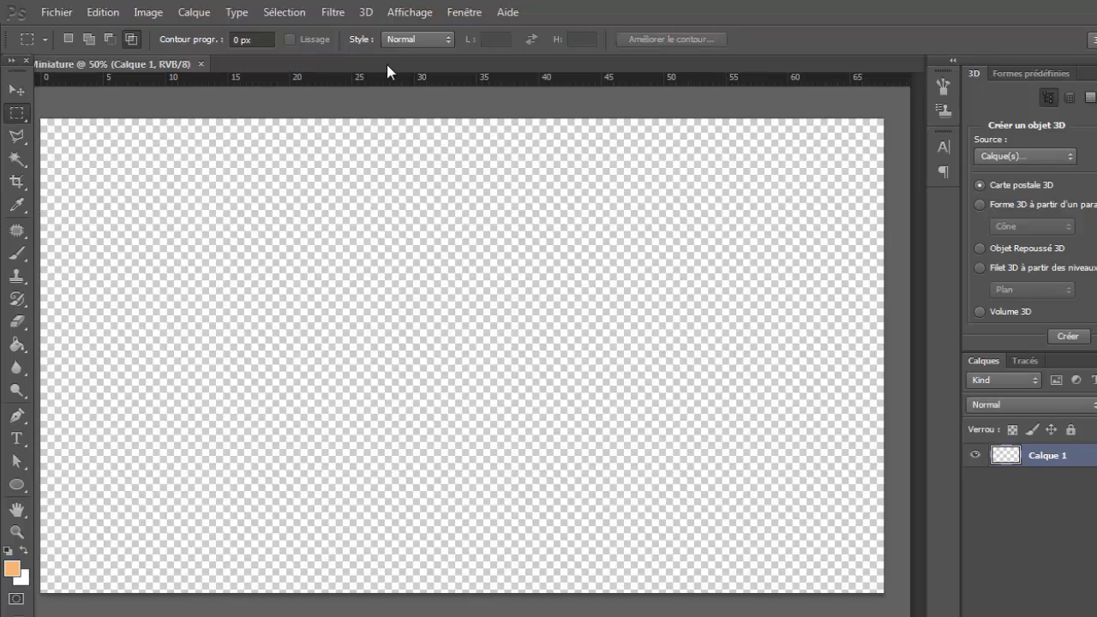
key("ctrl+v")
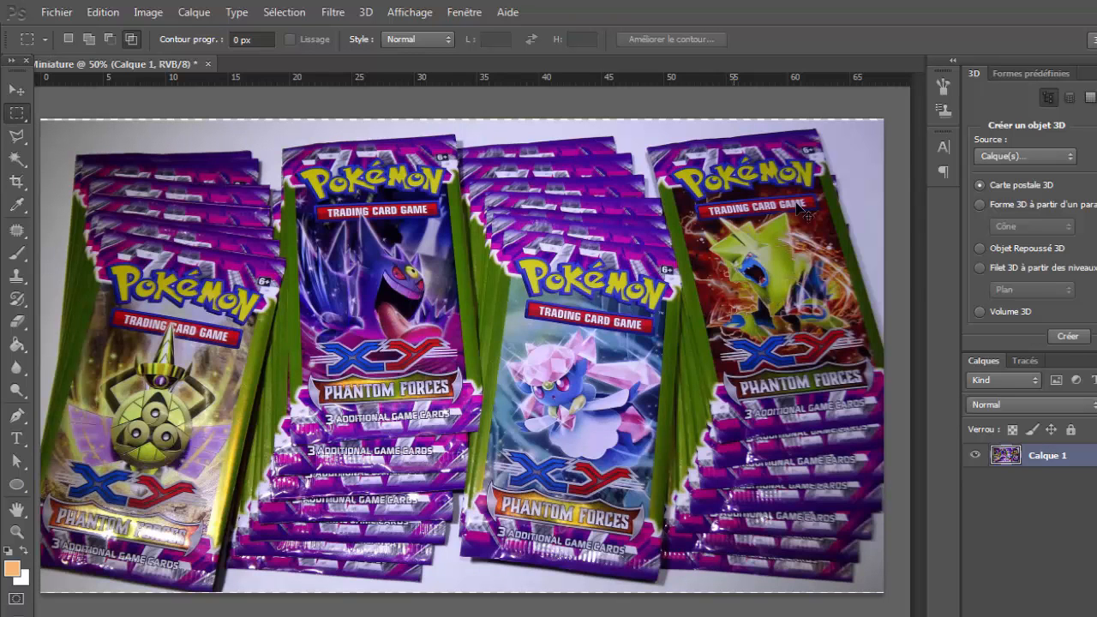
key("ctrl+t")
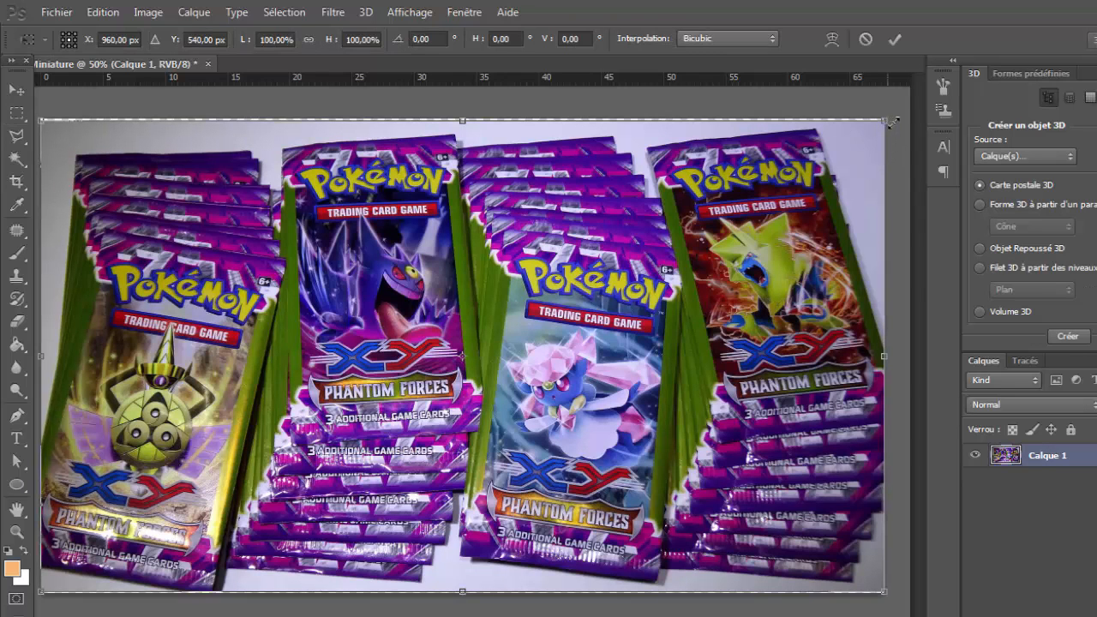
left_click_drag(891, 122, 692, 206)
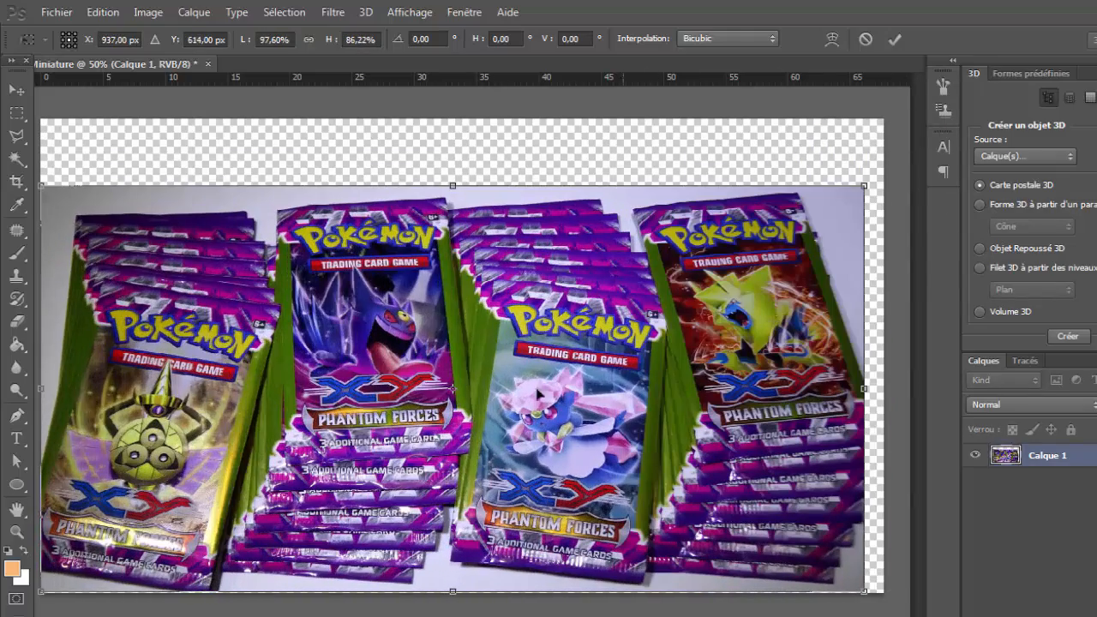
left_click(17, 509)
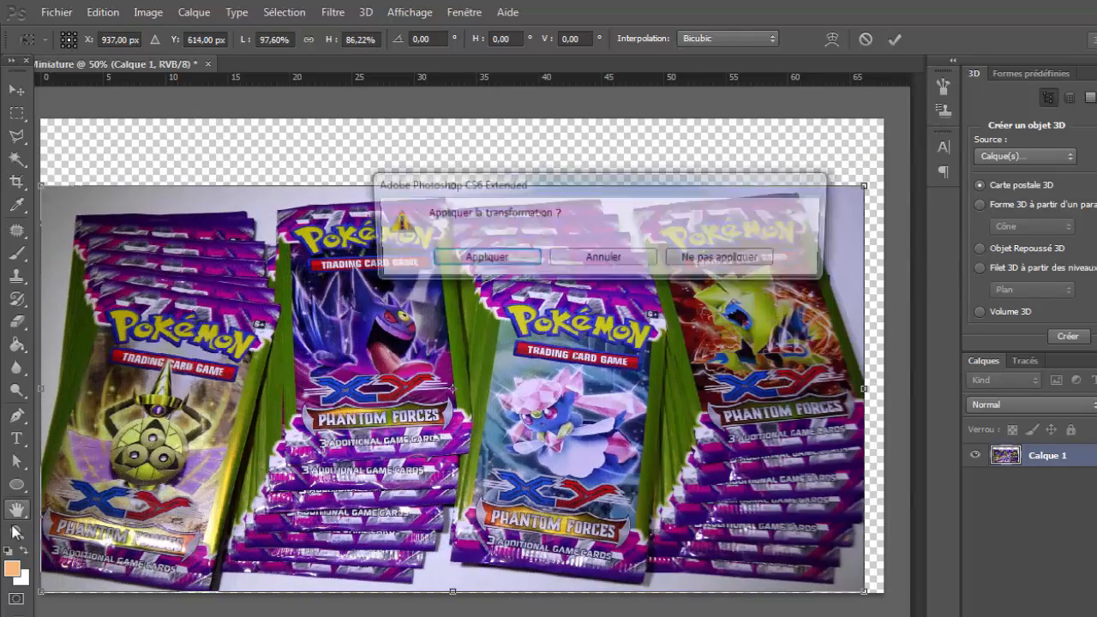
left_click(756, 258)
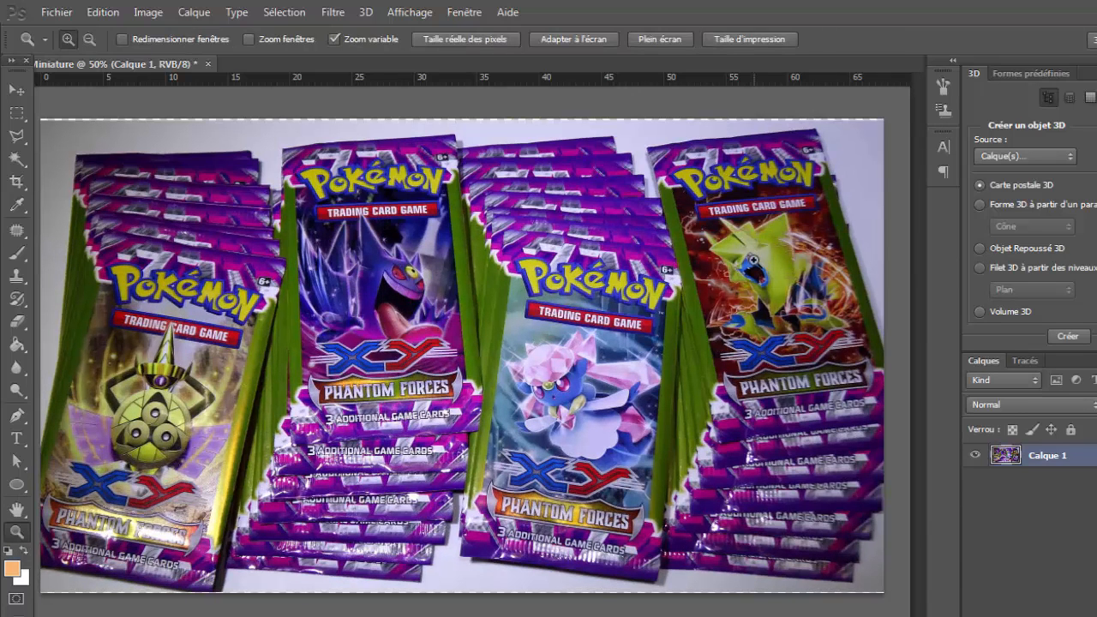
Scale the pasted photo to about 102.4% in width and height so it extends slightly past the canvas edges, and apply the transformation.
key("ctrl+t")
left_click_drag(886, 117, 906, 110)
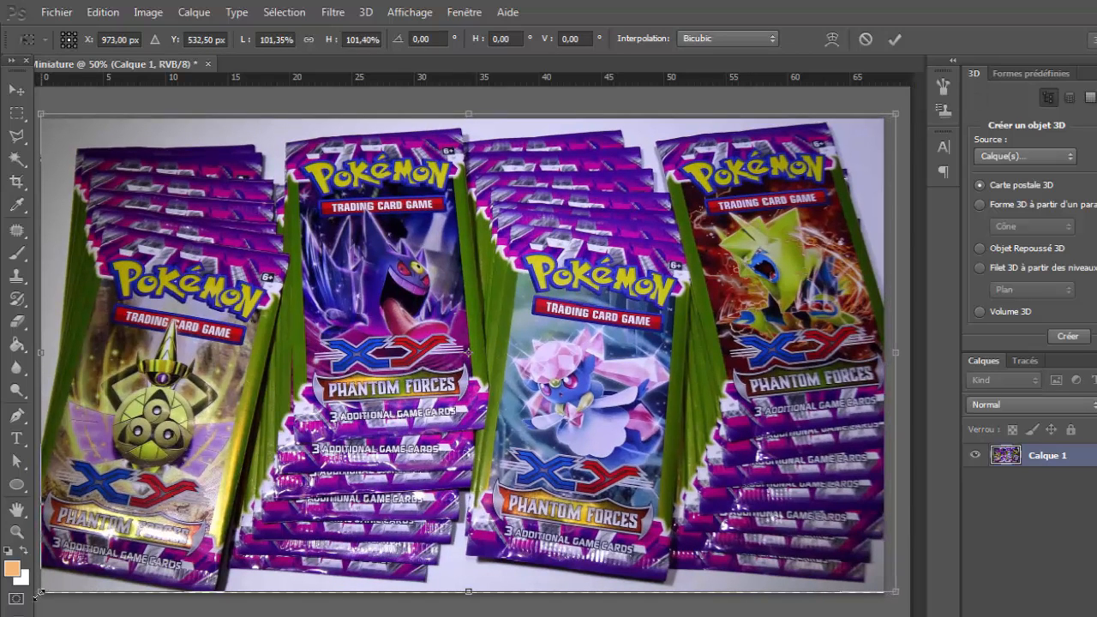
left_click_drag(39, 591, 34, 598)
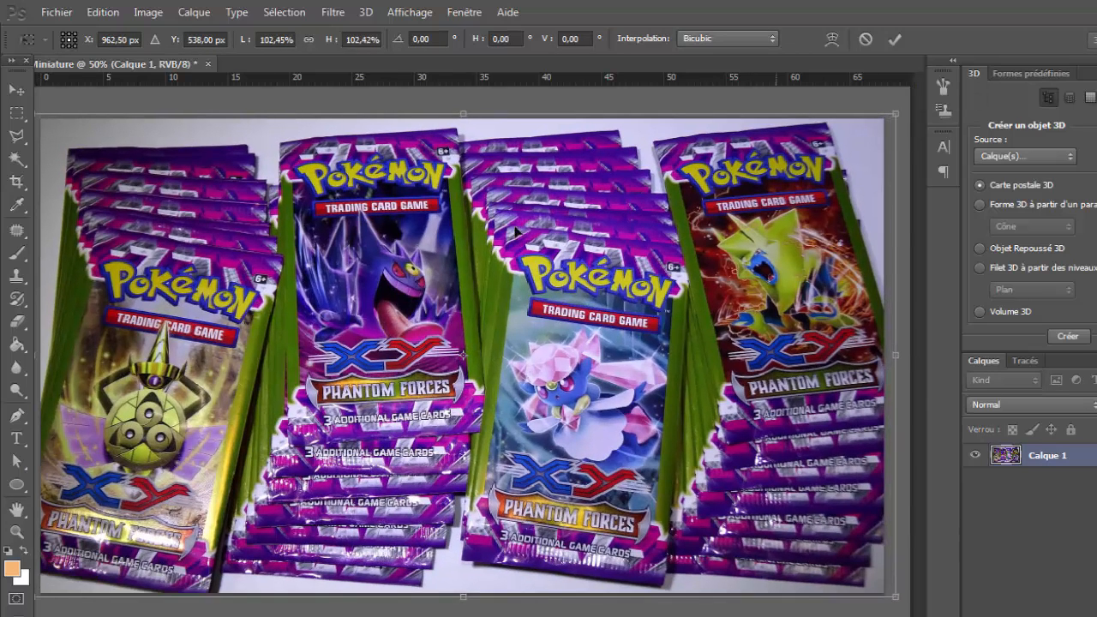
left_click(15, 533)
left_click(524, 262)
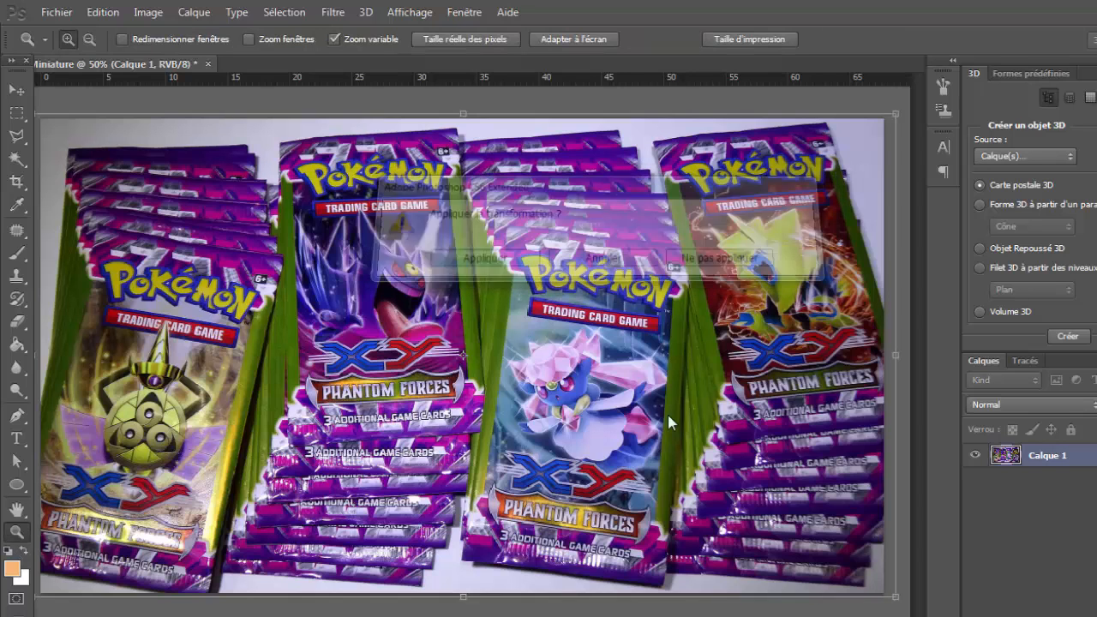
Rename the photo layer Calque 1 as Fond.
double_click(1077, 462)
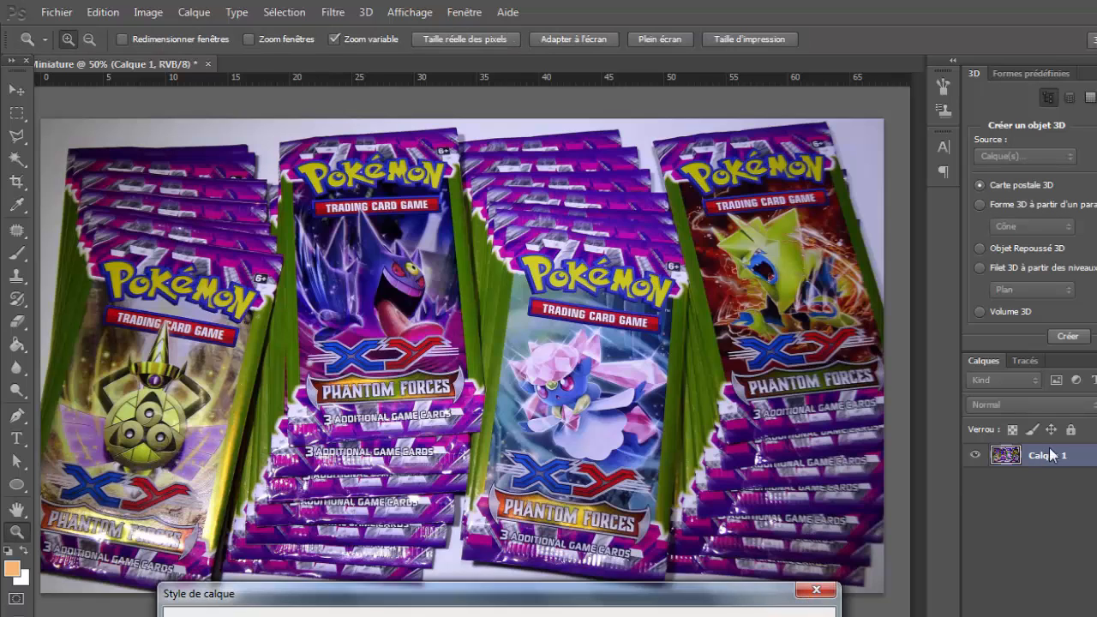
key("Escape")
double_click(1047, 455)
type("Fond")
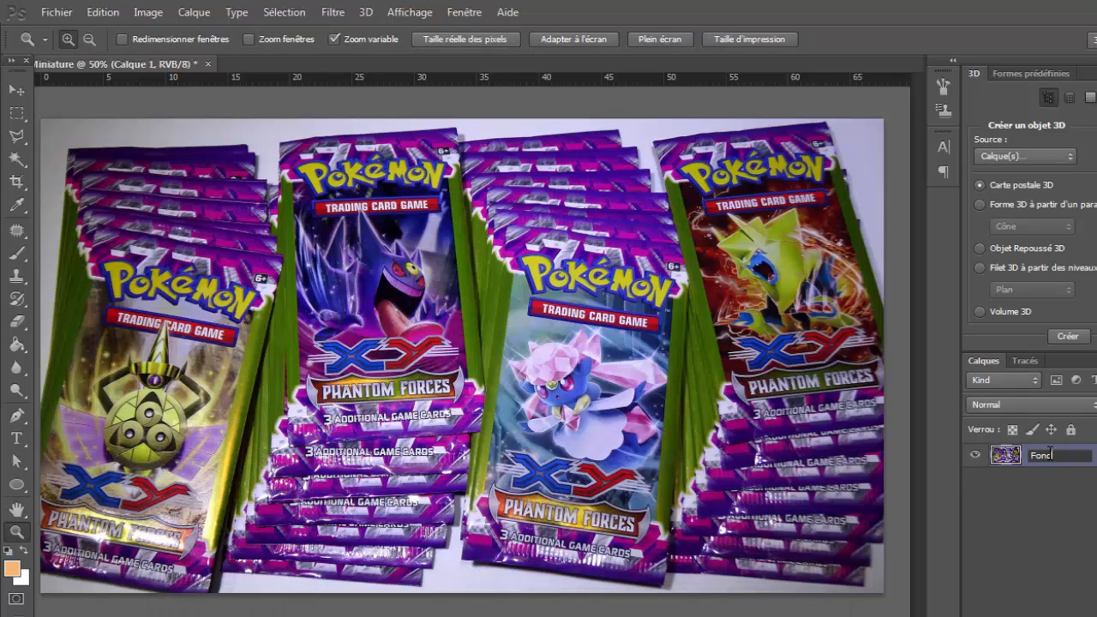
key("Return")
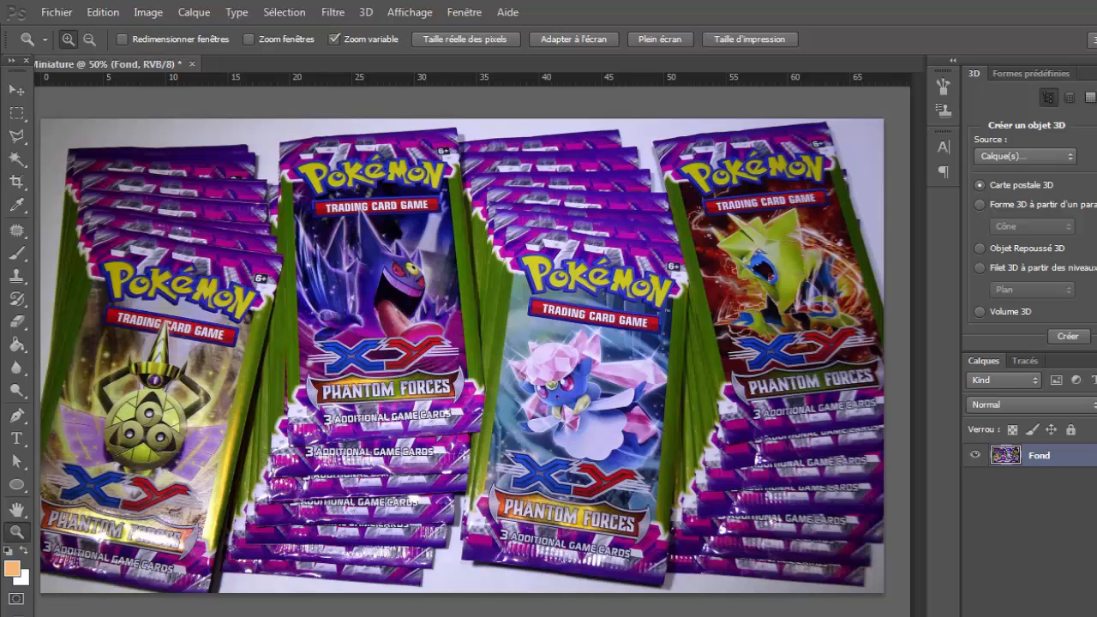
double_click(1077, 460)
left_click_drag(541, 597, 617, 39)
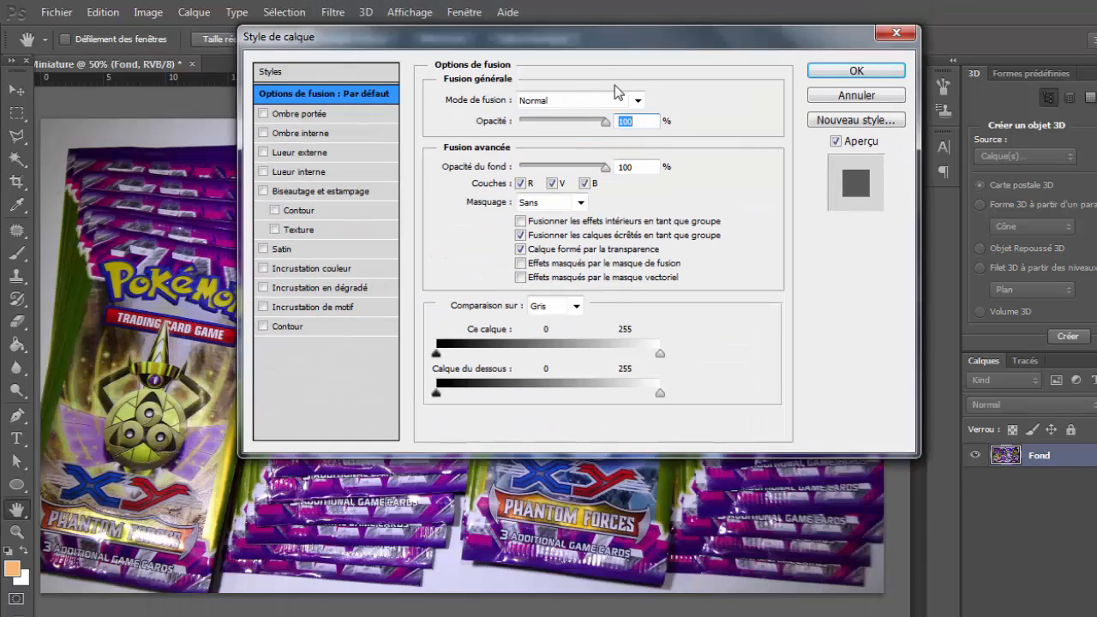
left_click_drag(614, 87, 962, 413)
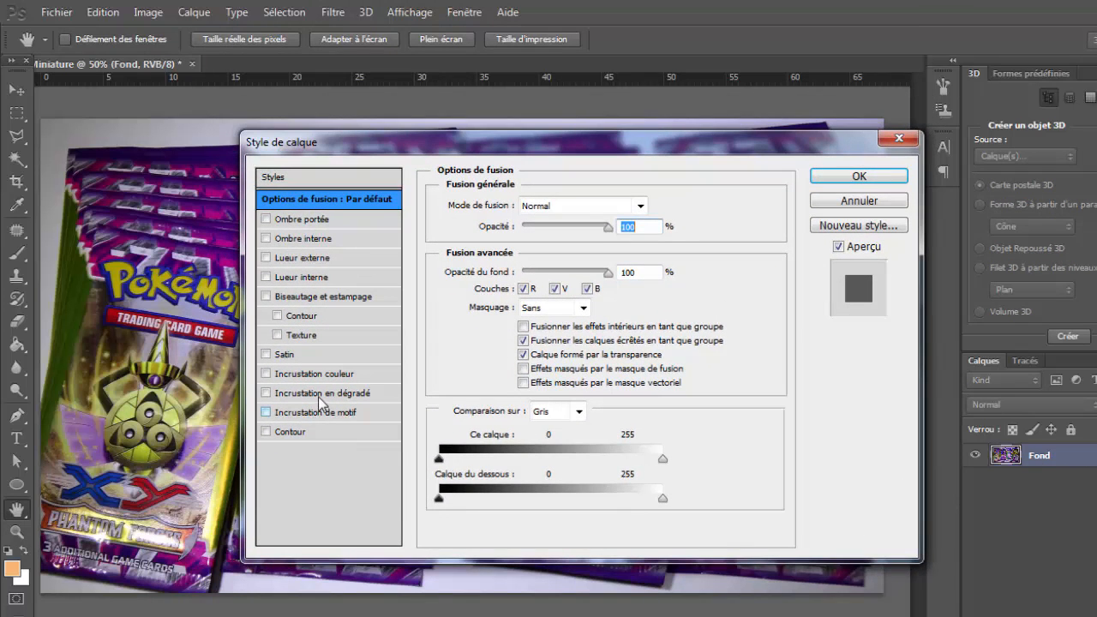
key("z")
left_click(891, 139)
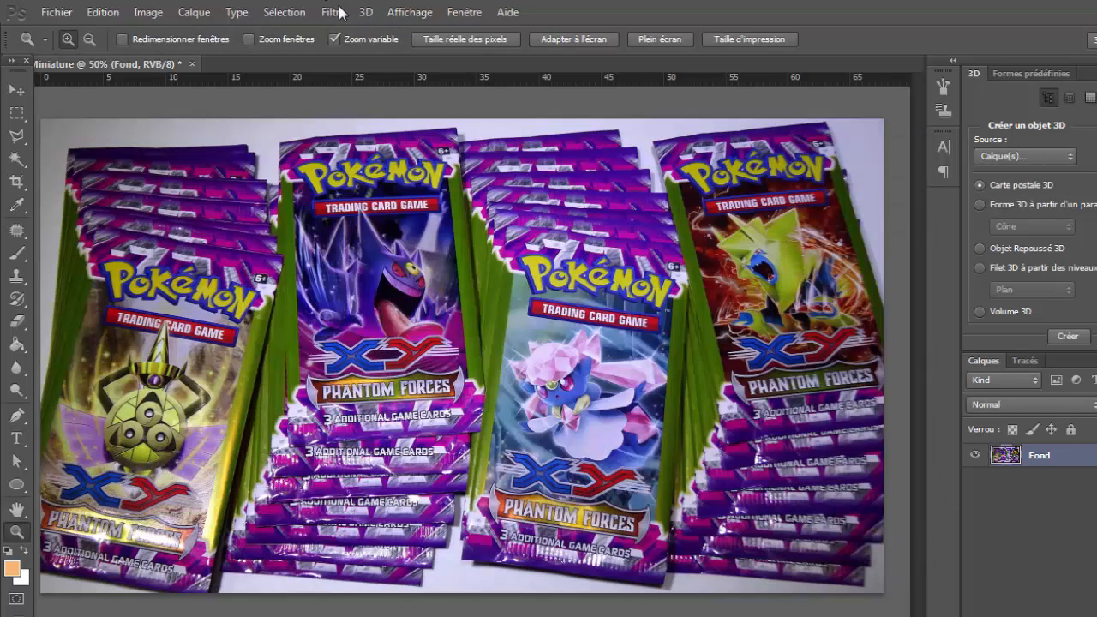
Apply a Gaussian blur with a radius of 12.7 pixels to the Fond layer.
left_click(333, 12)
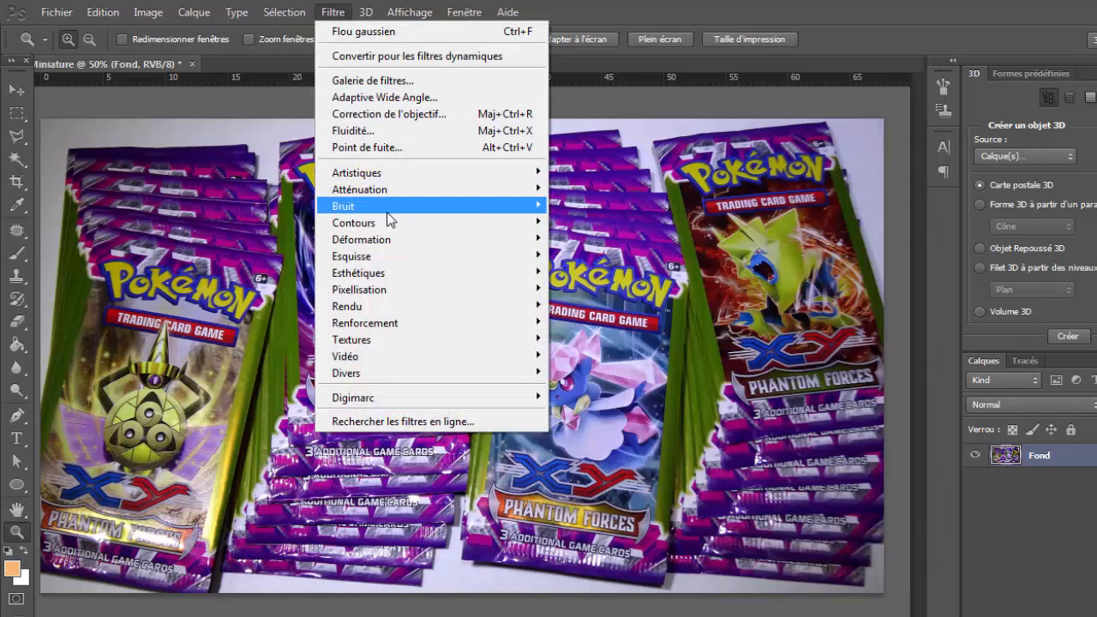
mouse_move(386, 187)
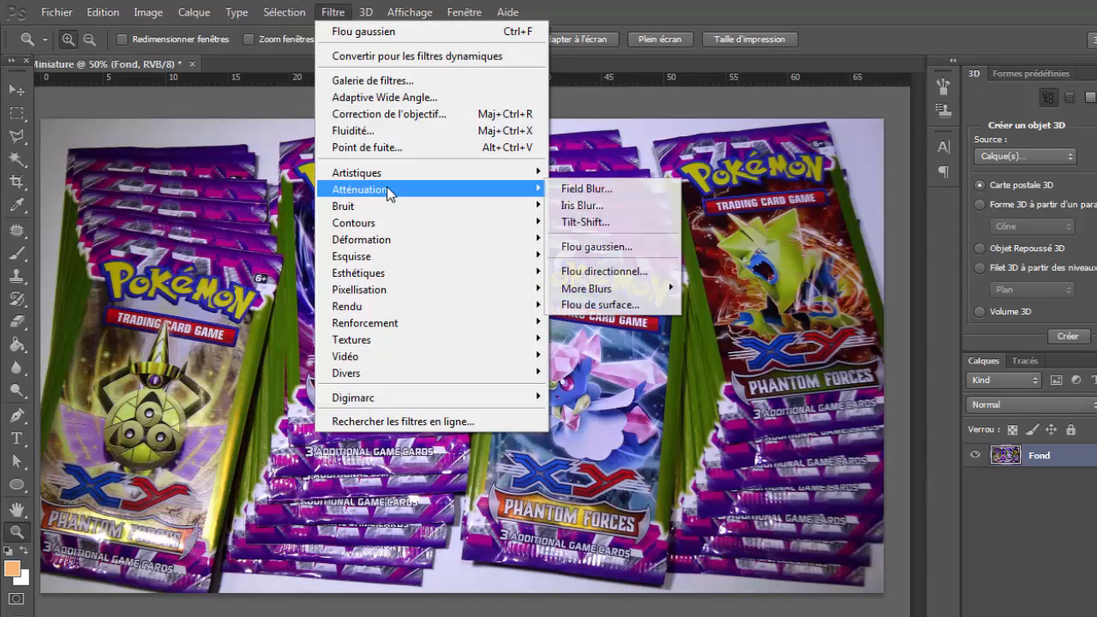
left_click(626, 249)
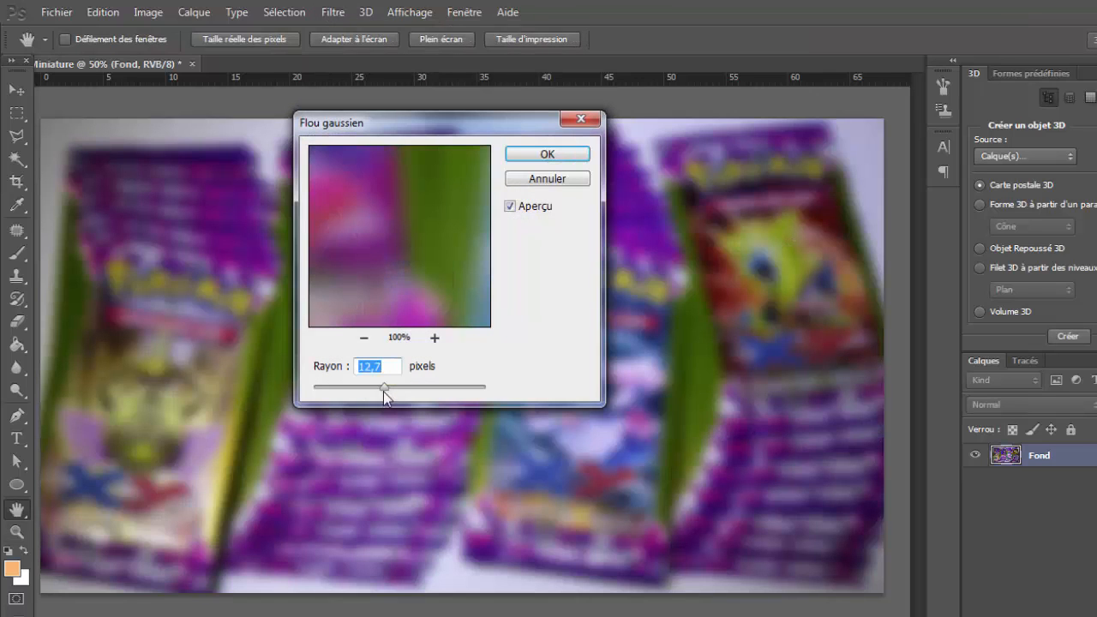
mouse_move(390, 400)
left_mouse_down()
mouse_move(431, 393)
mouse_move(353, 393)
mouse_move(393, 405)
mouse_move(384, 392)
left_mouse_up()
left_click_drag(532, 120, 870, 317)
left_click(883, 347)
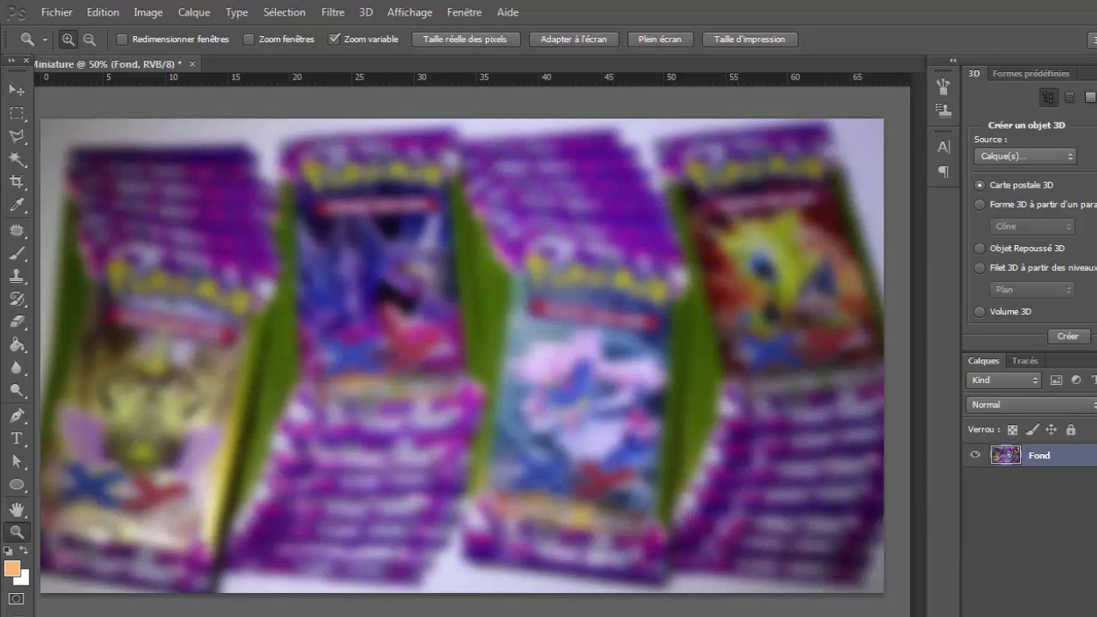
Open the image haunter_by_kawiko-d5sq5nk.png from the Tuto folder.
left_click(43, 12)
left_click(62, 45)
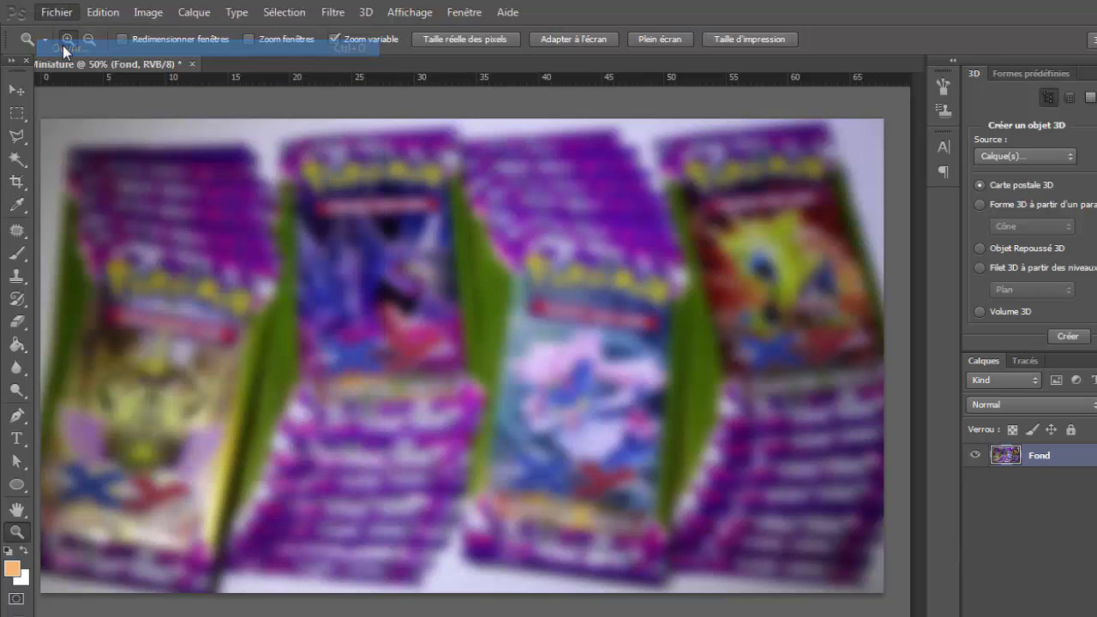
left_click(633, 201)
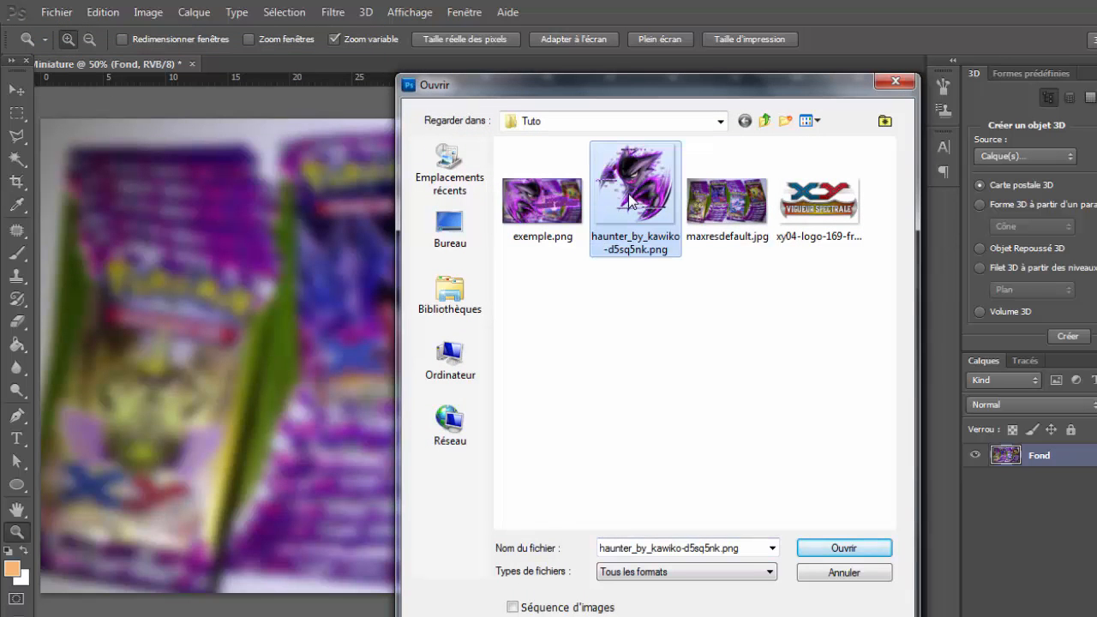
double_click(622, 165)
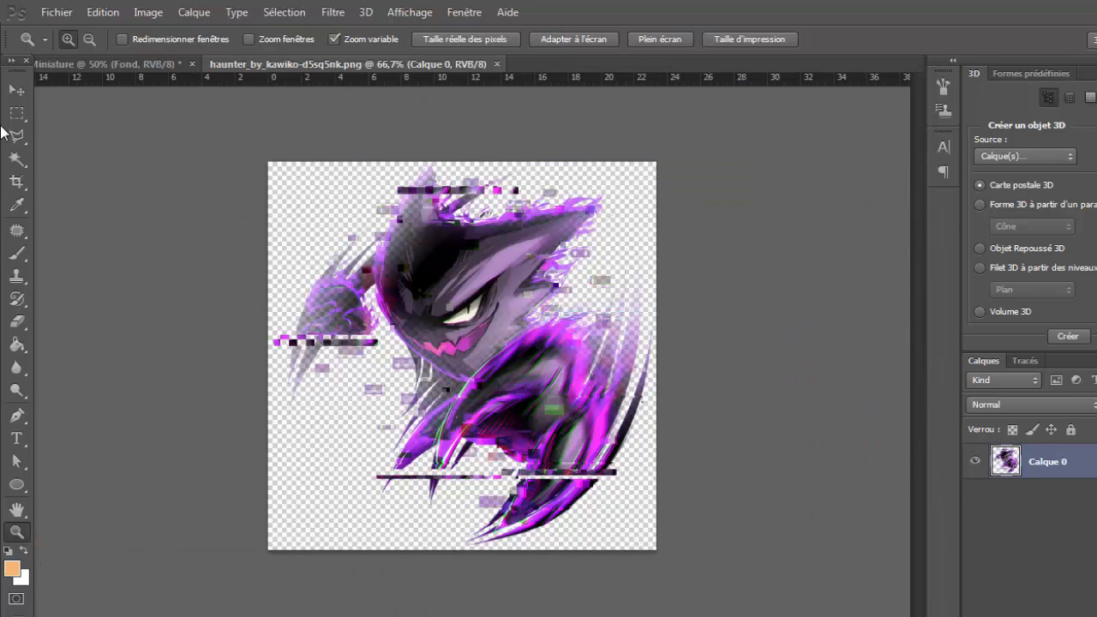
Copy the whole Haunter image with a rectangular selection, close its document and paste it into TutoMiniature.
left_click(16, 112)
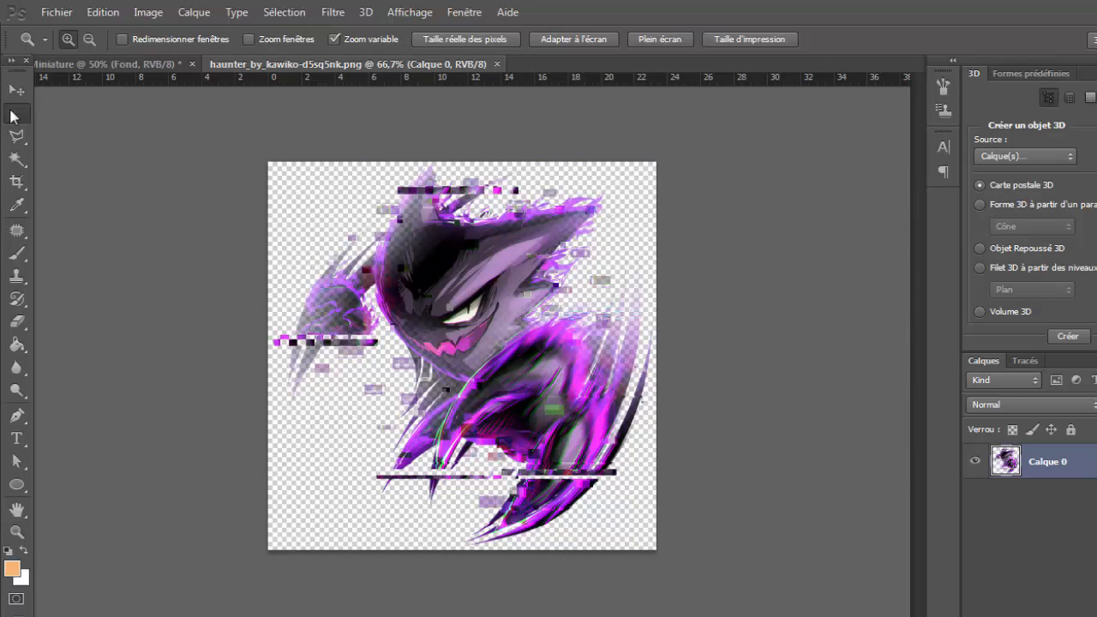
left_click_drag(249, 139, 771, 582)
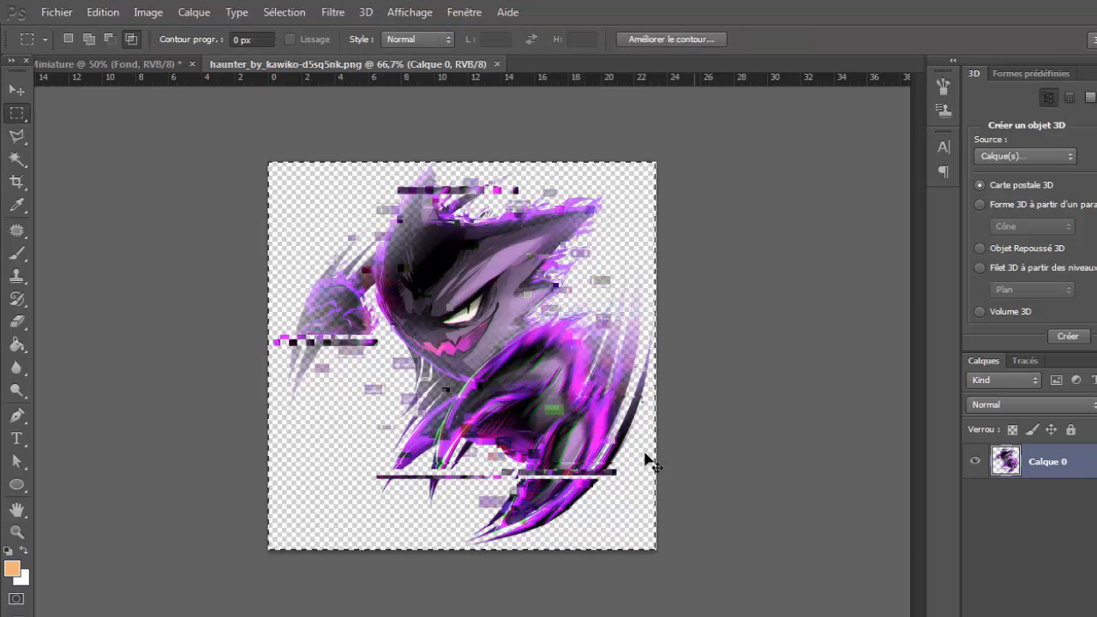
left_click(498, 64)
key("ctrl+v")
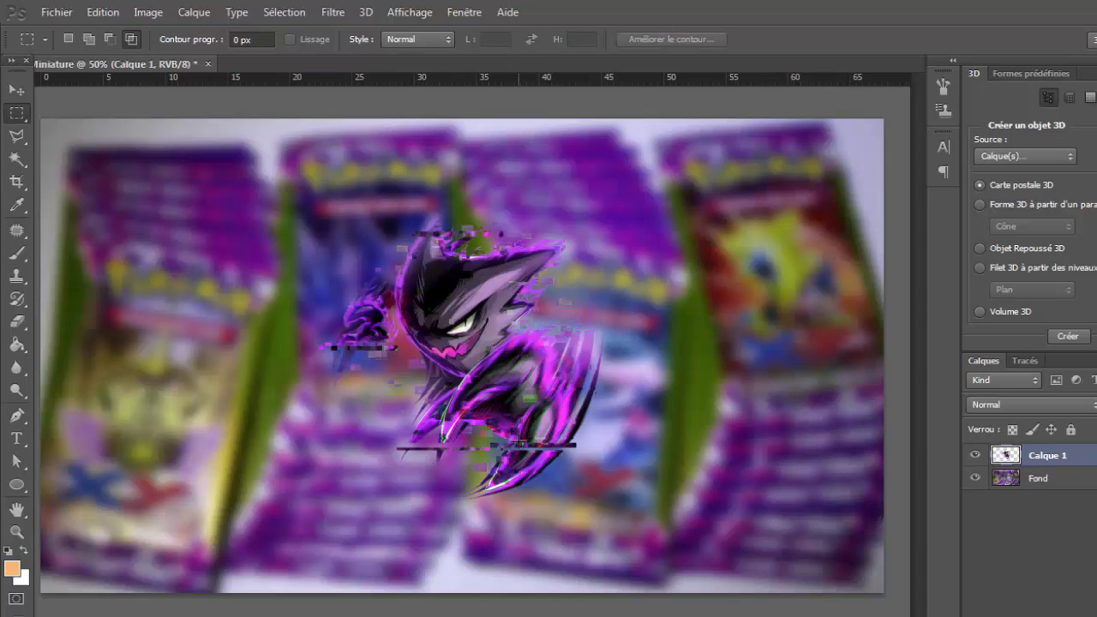
Scale the pasted Haunter proportionally to about 168.5% so it spans the canvas height, and apply the transformation.
key("ctrl+t")
left_click_drag(615, 214, 667, 152)
left_click_drag(319, 499, 254, 549)
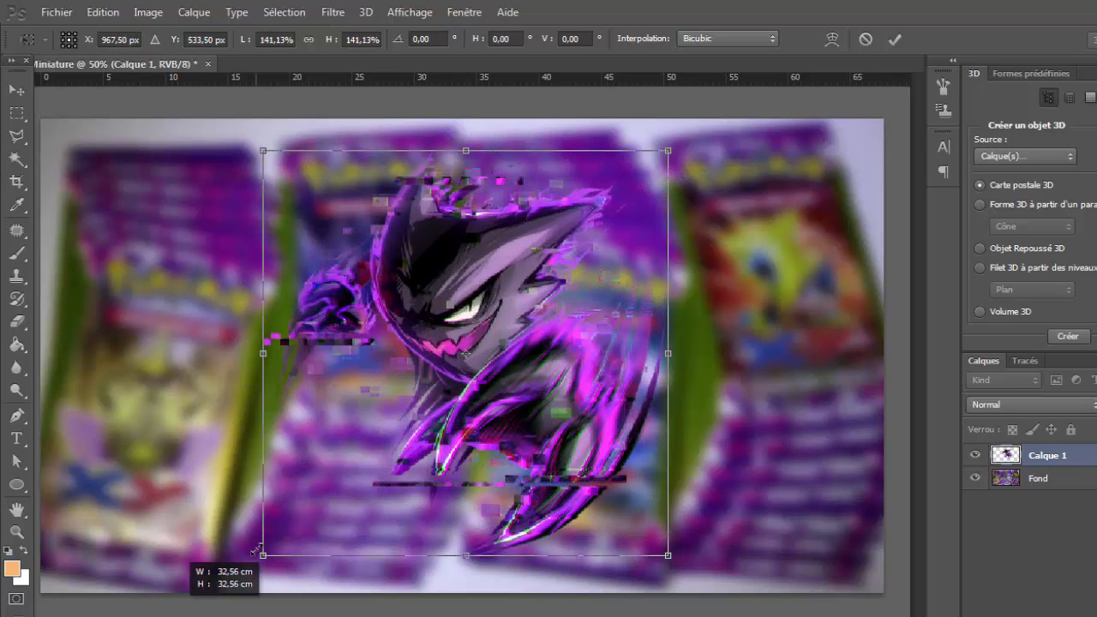
left_click_drag(669, 149, 688, 130)
left_click_drag(246, 577, 214, 611)
left_click_drag(693, 138, 722, 112)
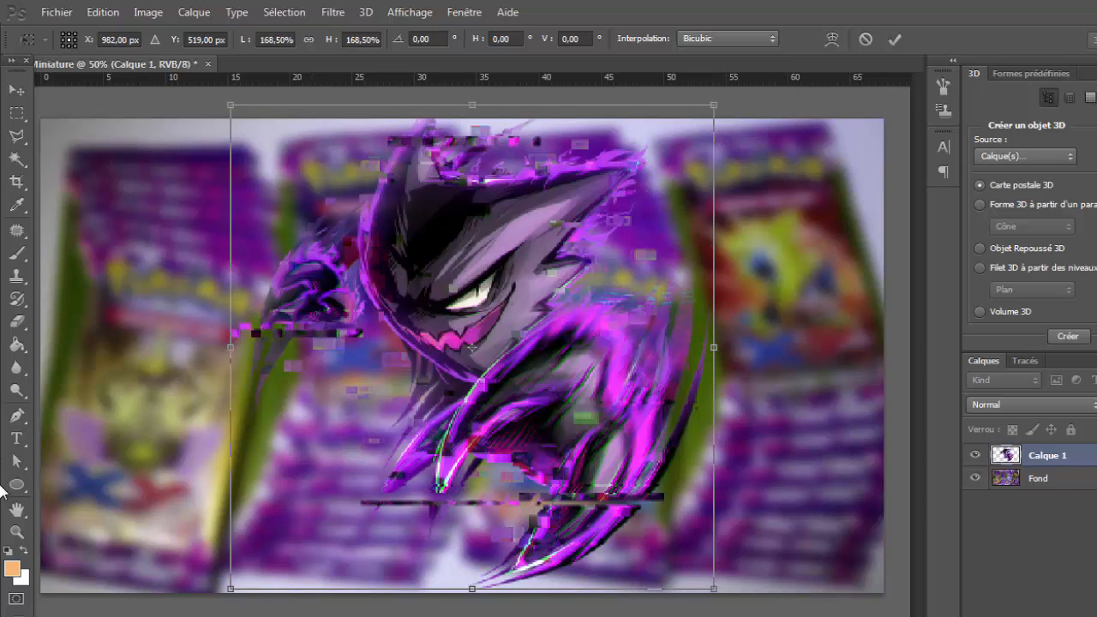
left_click(16, 531)
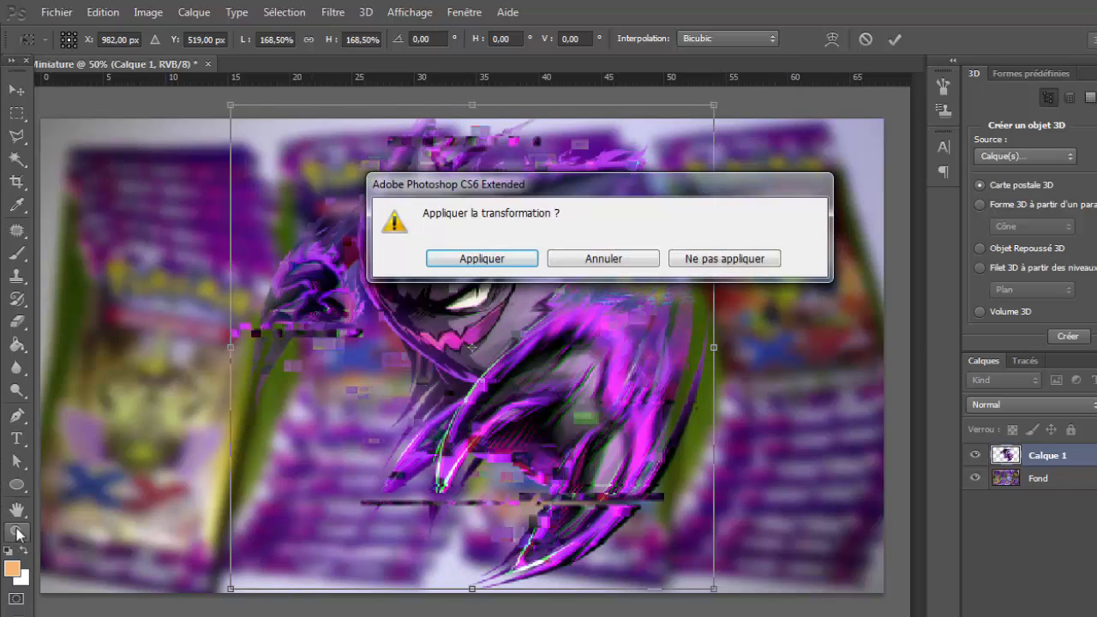
left_click(467, 259)
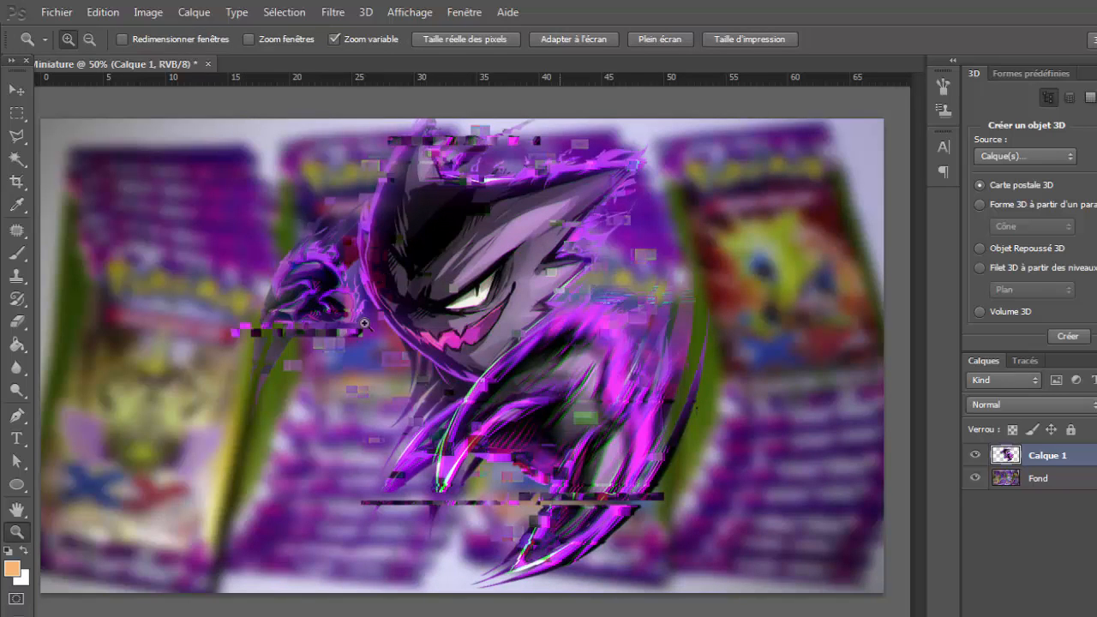
Flip the Haunter layer horizontally and move it to the left part of the canvas.
left_click(12, 91)
left_click_drag(574, 328, 505, 333)
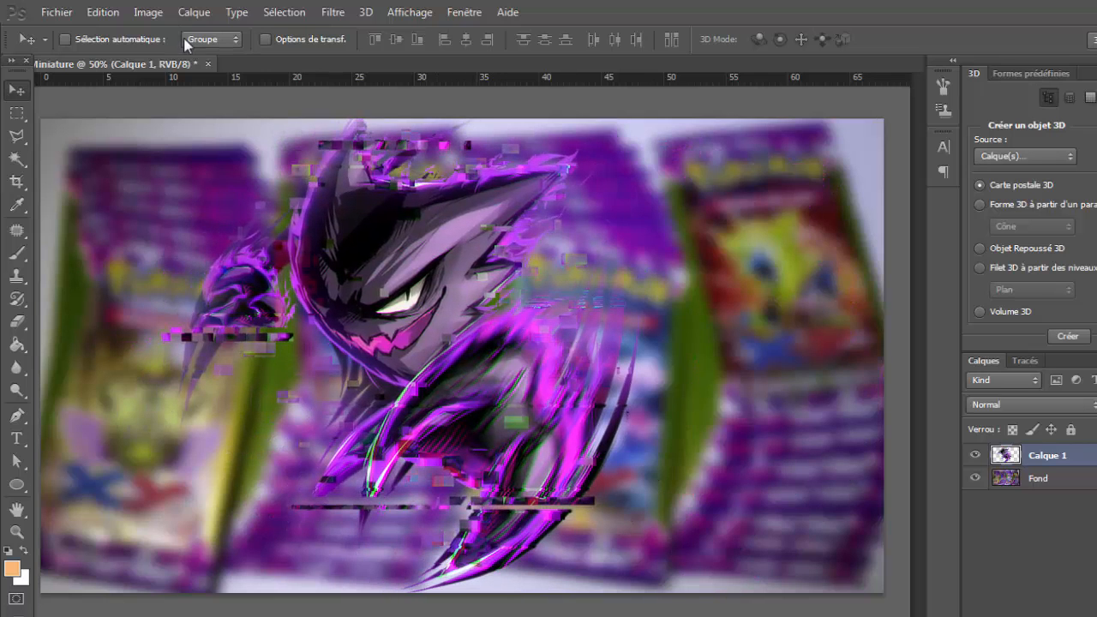
left_click(102, 14)
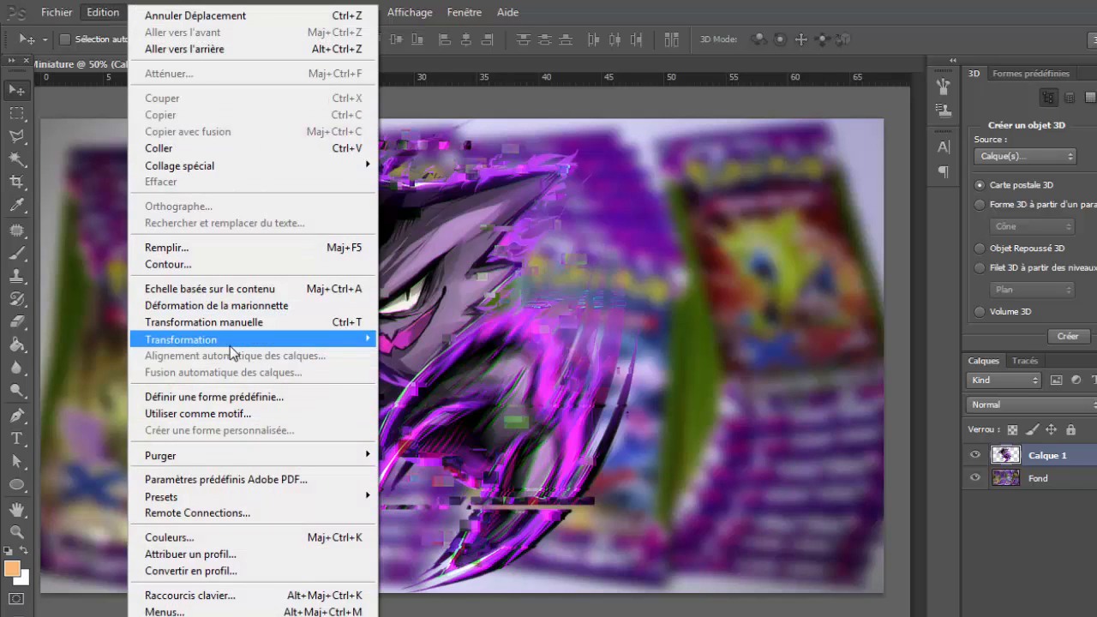
mouse_move(231, 341)
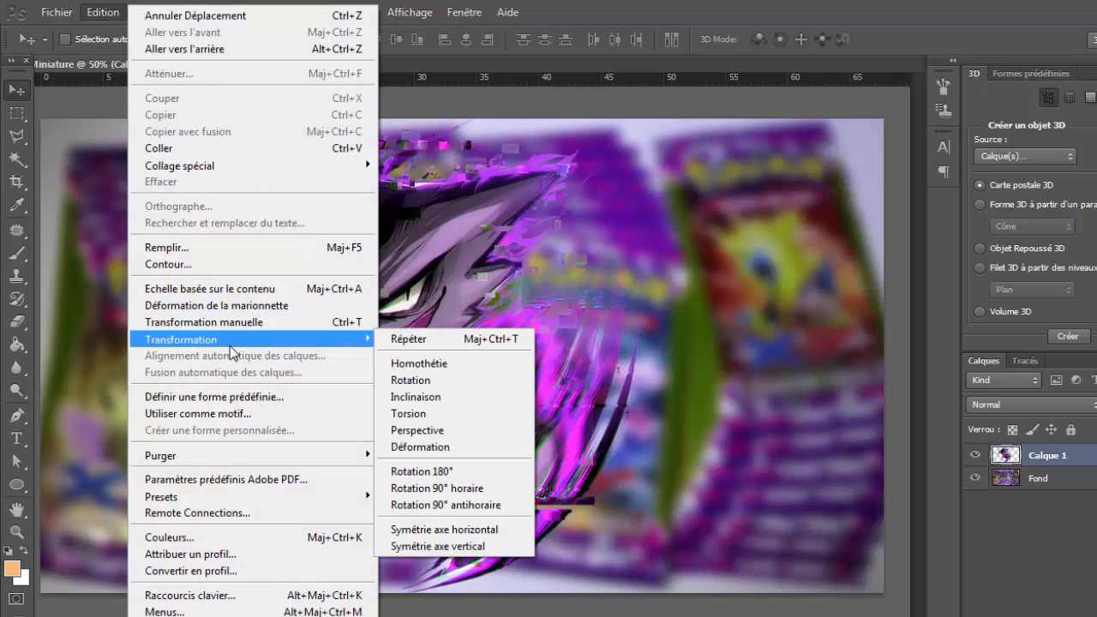
left_click(488, 529)
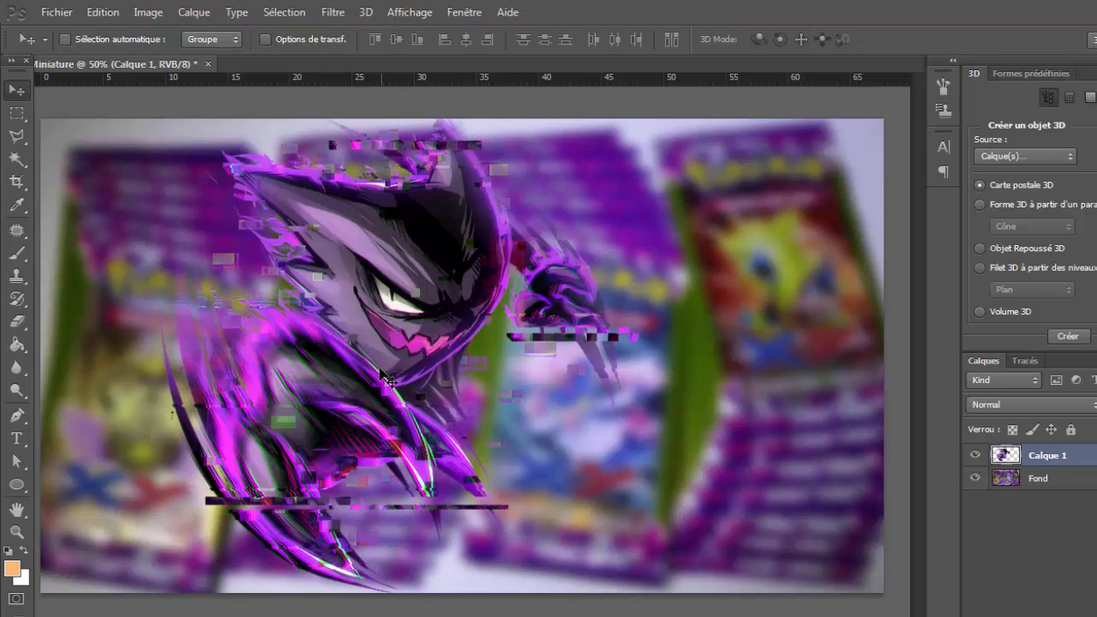
left_click_drag(383, 374, 366, 374)
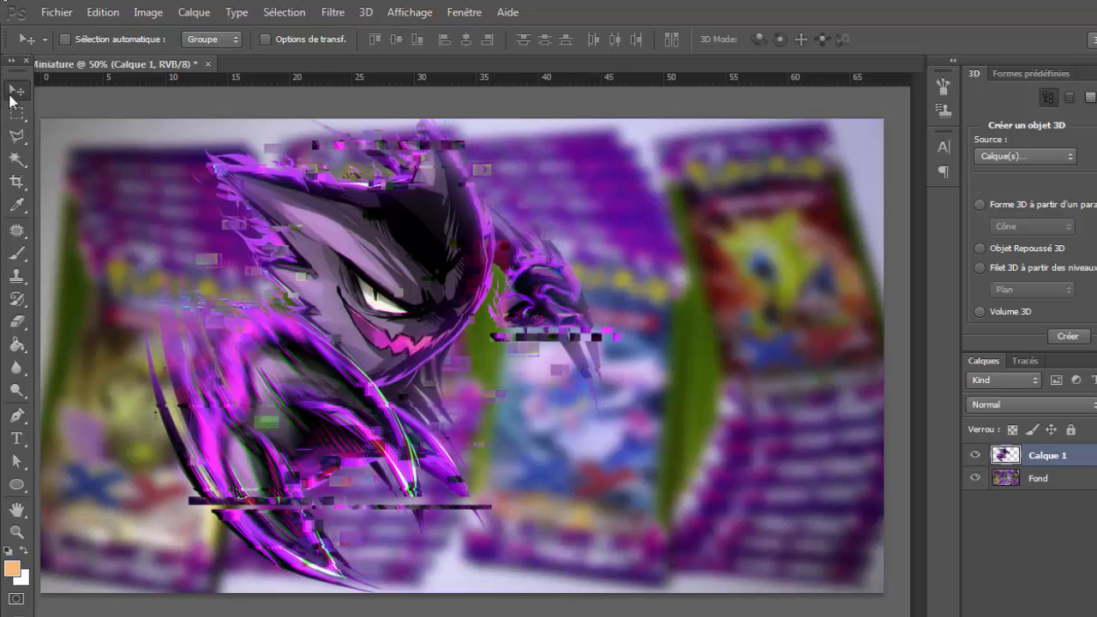
left_click_drag(400, 328, 324, 328)
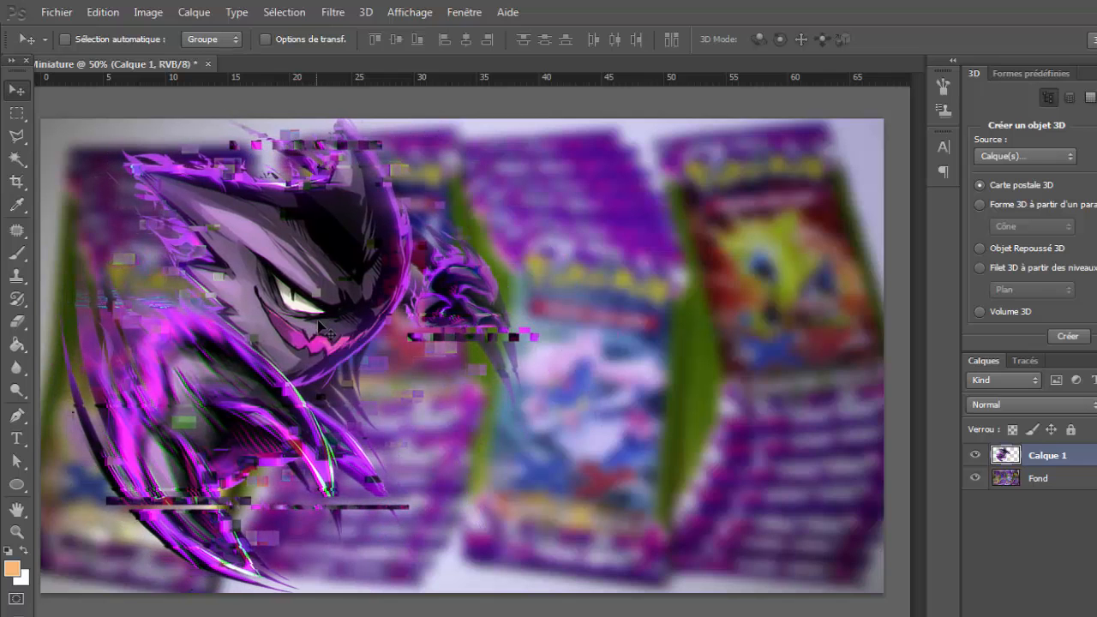
Enlarge Haunter proportionally to about 104.7%, centre it near X 652 px, Y 538 px, and apply the transformation.
key("ctrl+t")
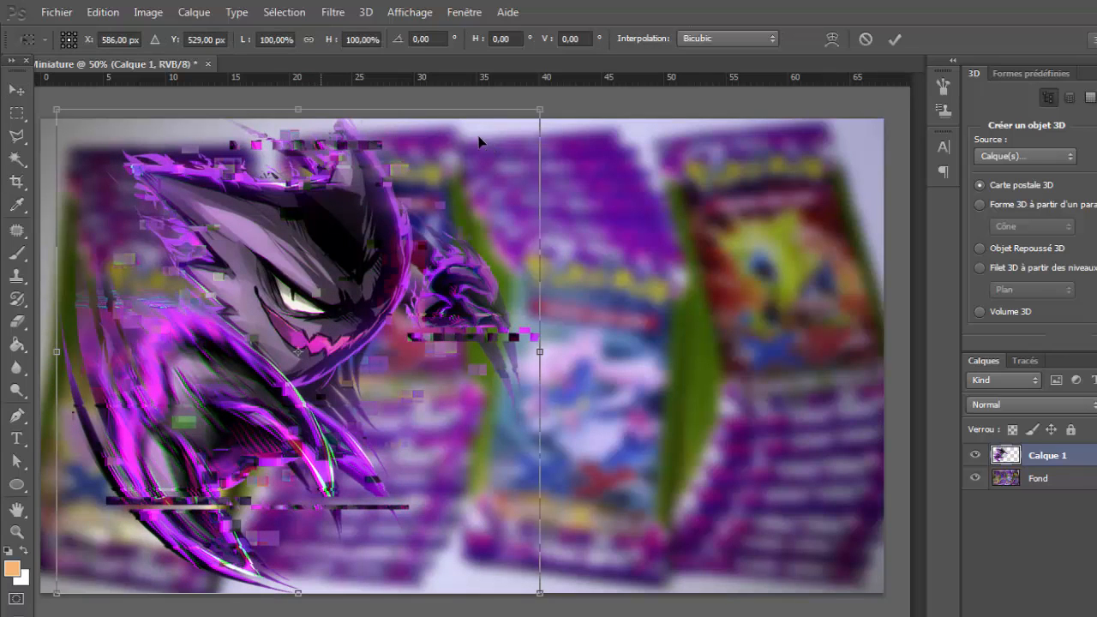
left_click_drag(541, 108, 570, 89)
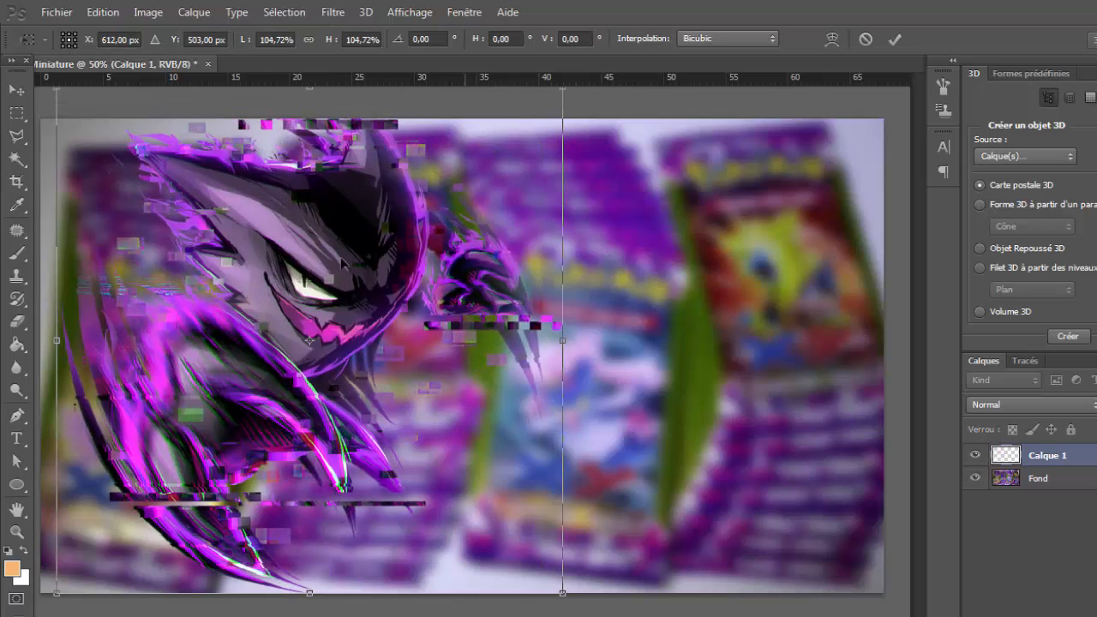
left_click_drag(308, 341, 319, 354)
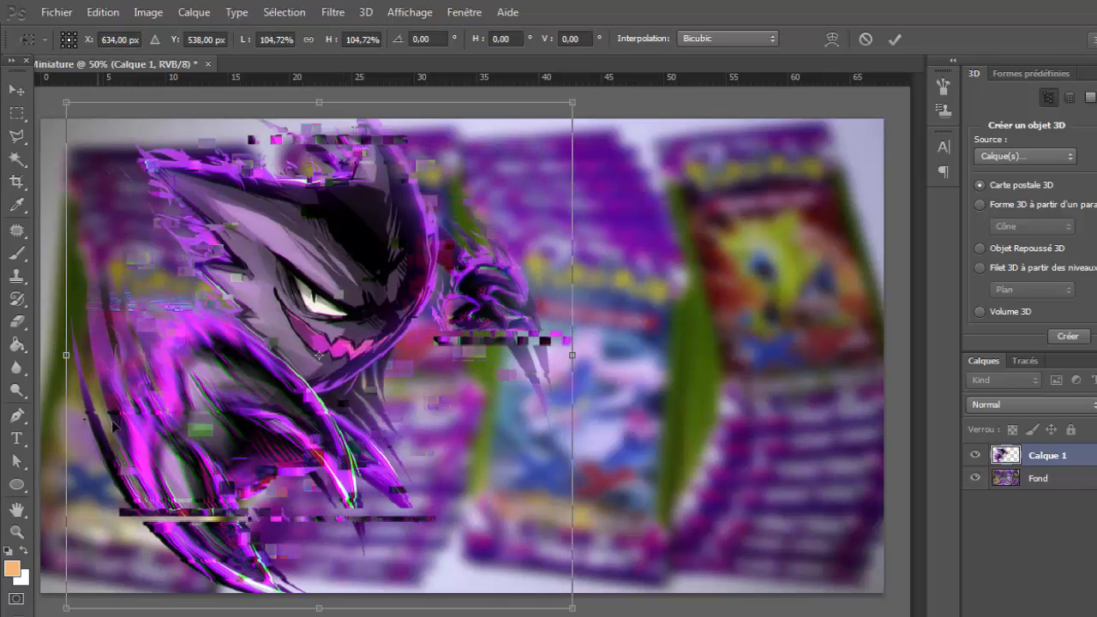
left_click_drag(188, 419, 196, 419)
key("z")
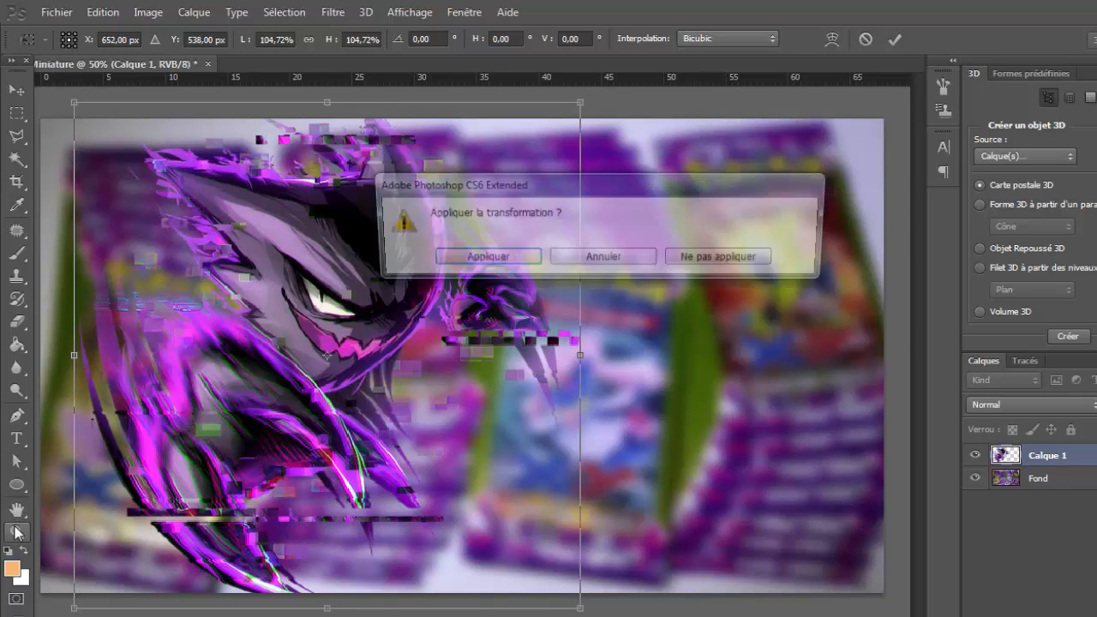
left_click(487, 259)
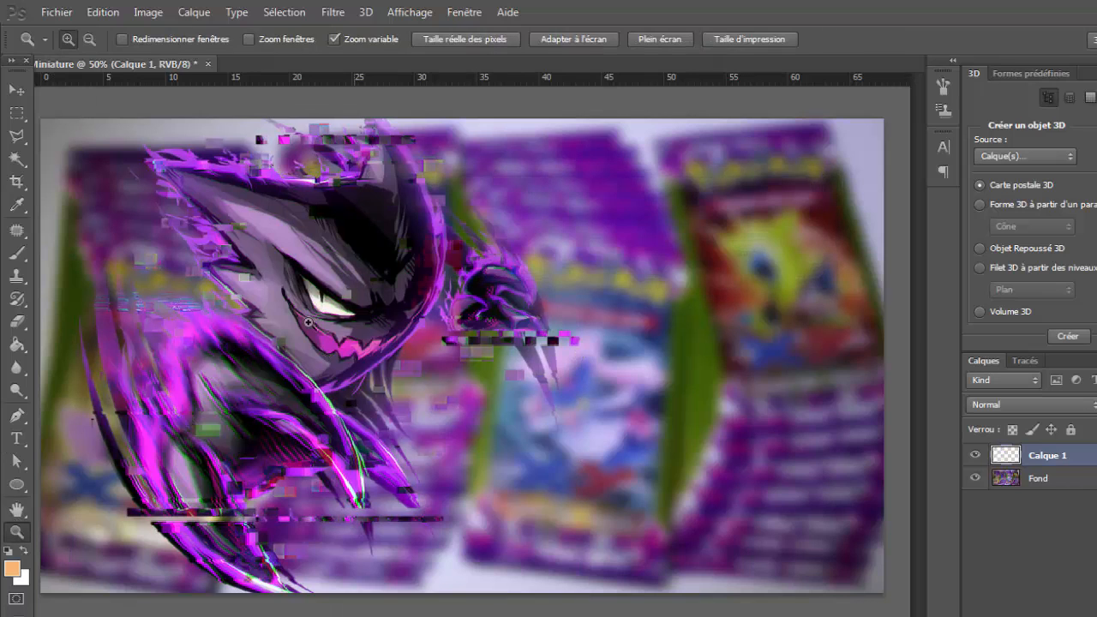
Add centred two-line text reading "BOOSTERS" and "VIGUEUR SPECTRAL" in the ObelixPro font at 100 pt.
left_click(17, 439)
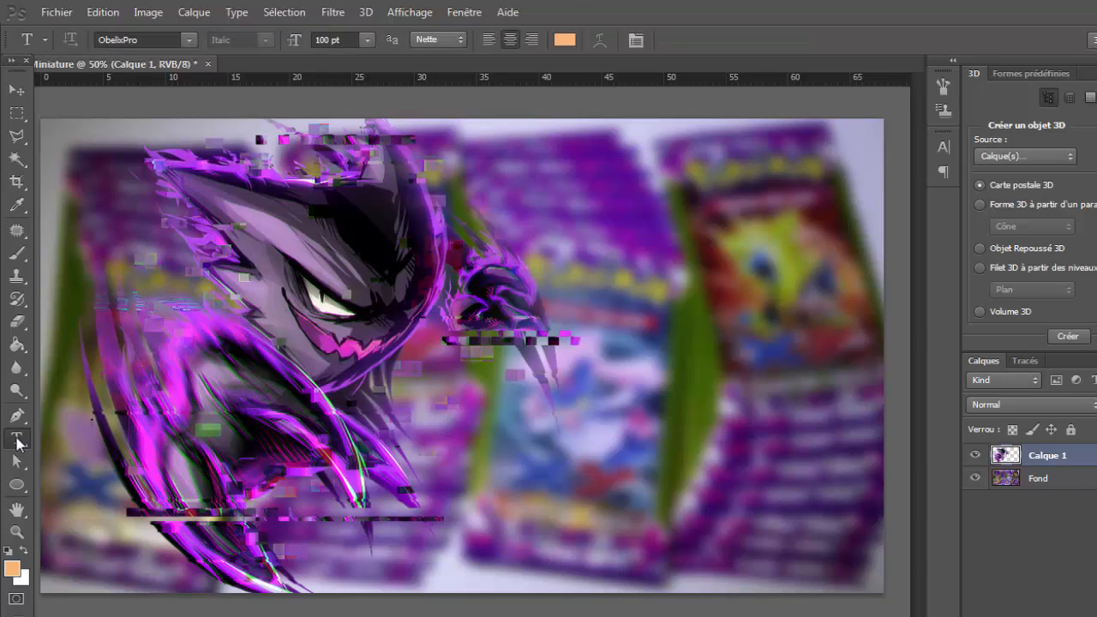
left_click(141, 40)
left_click(189, 40)
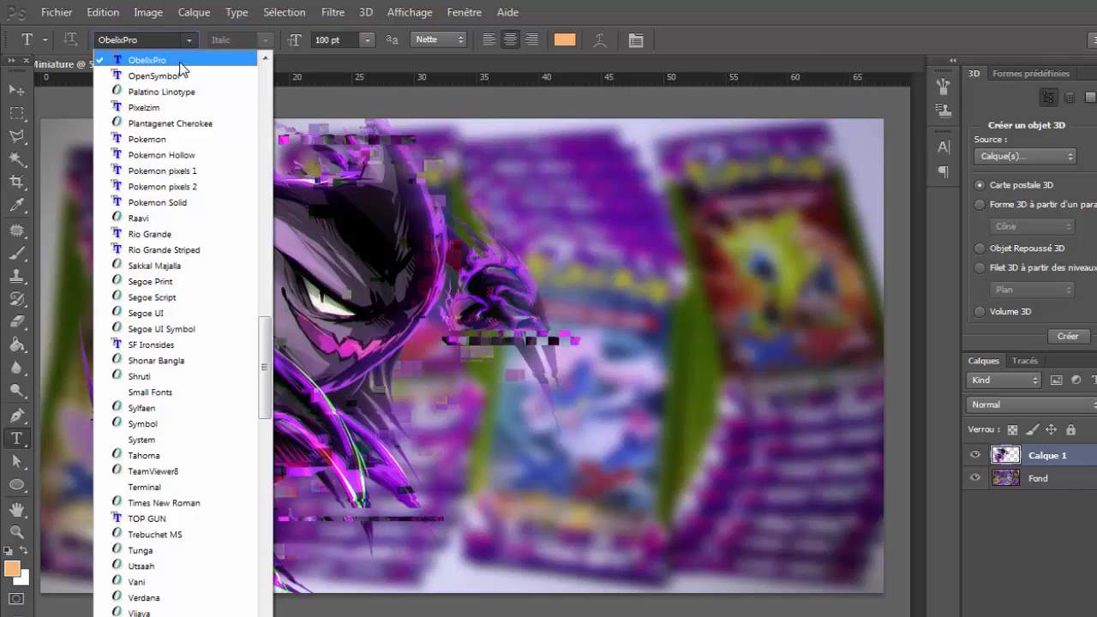
left_click(179, 62)
left_click(467, 338)
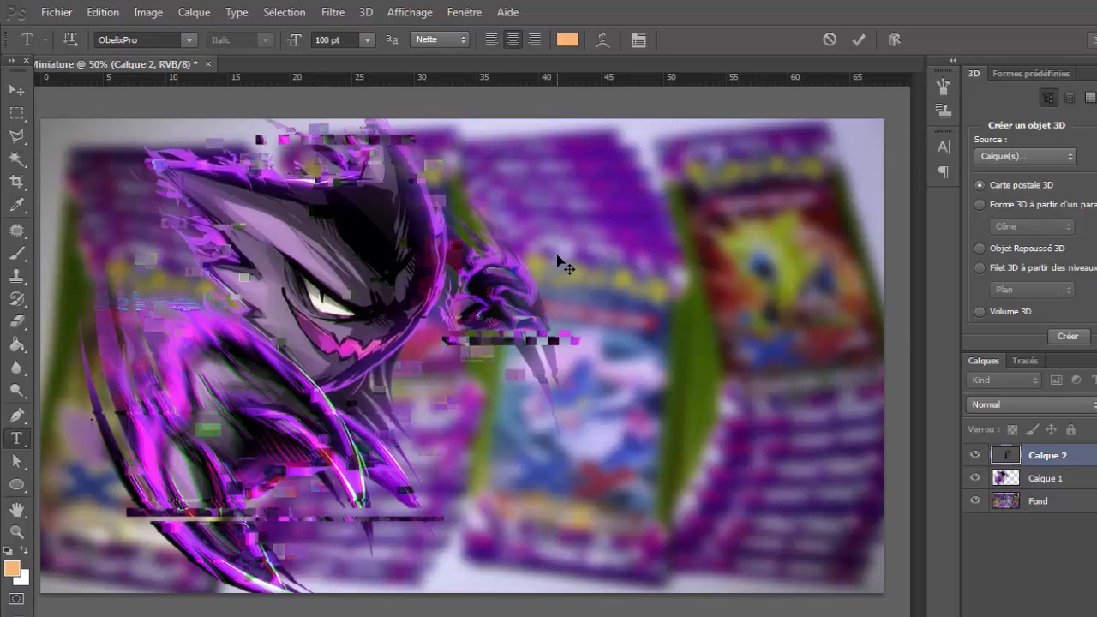
type("V")
key("BackSpace")
type("BOOSTERS")
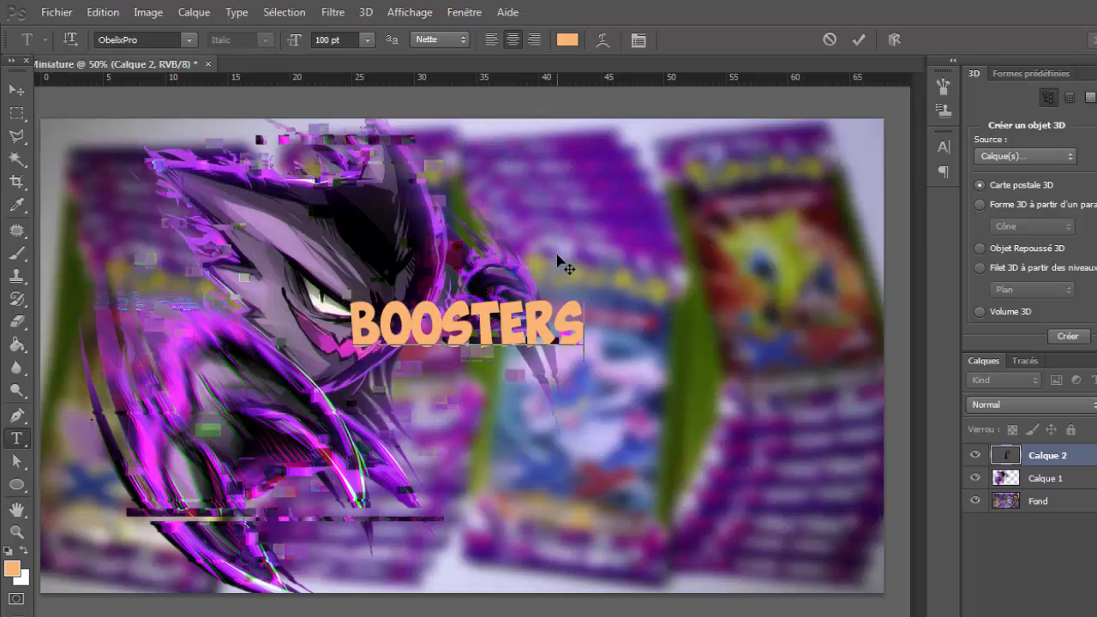
key("Return")
type("VIGU")
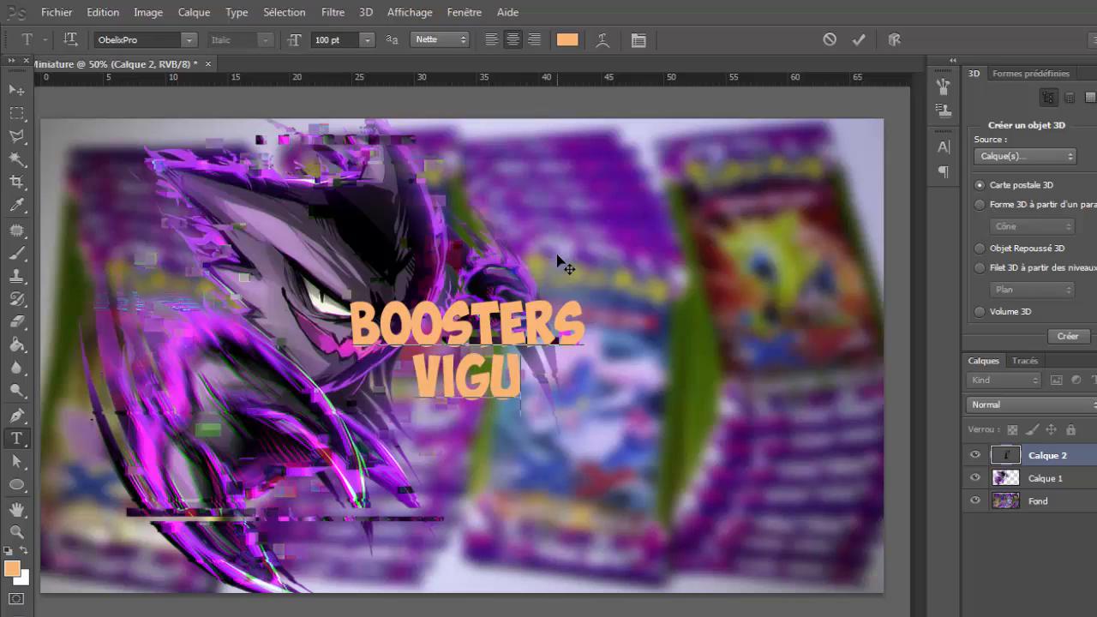
type("EUR SPE")
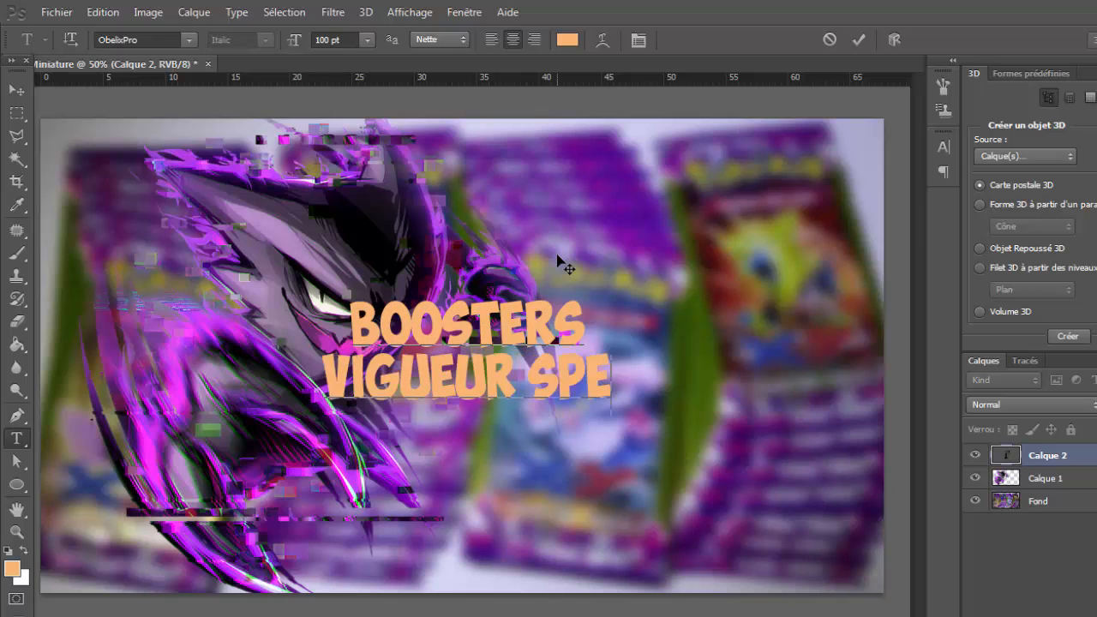
type("CTRALS")
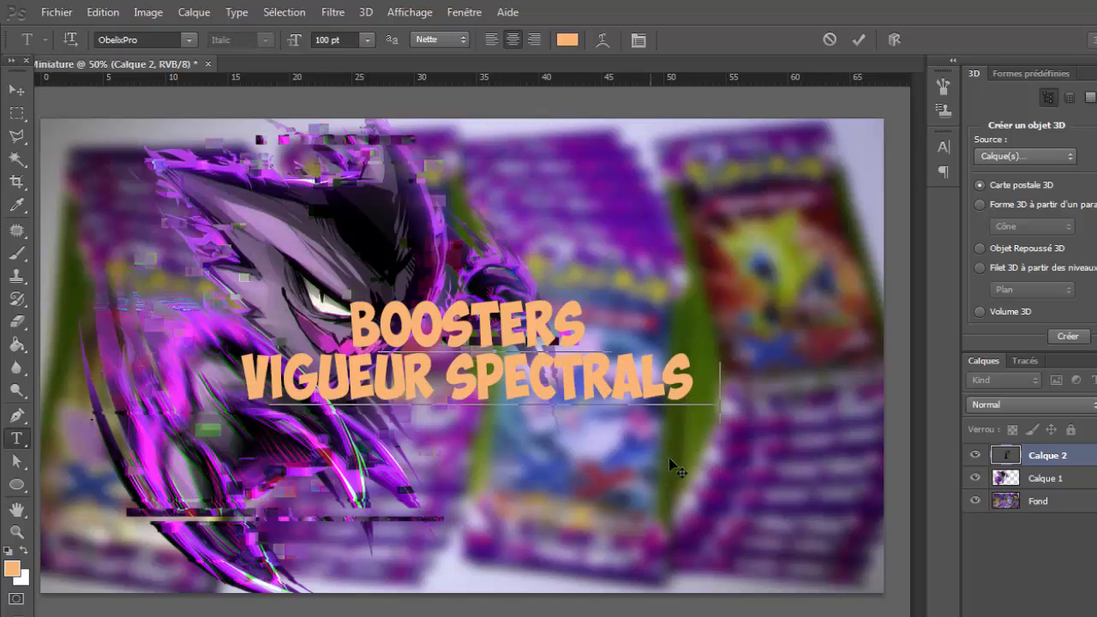
key("BackSpace")
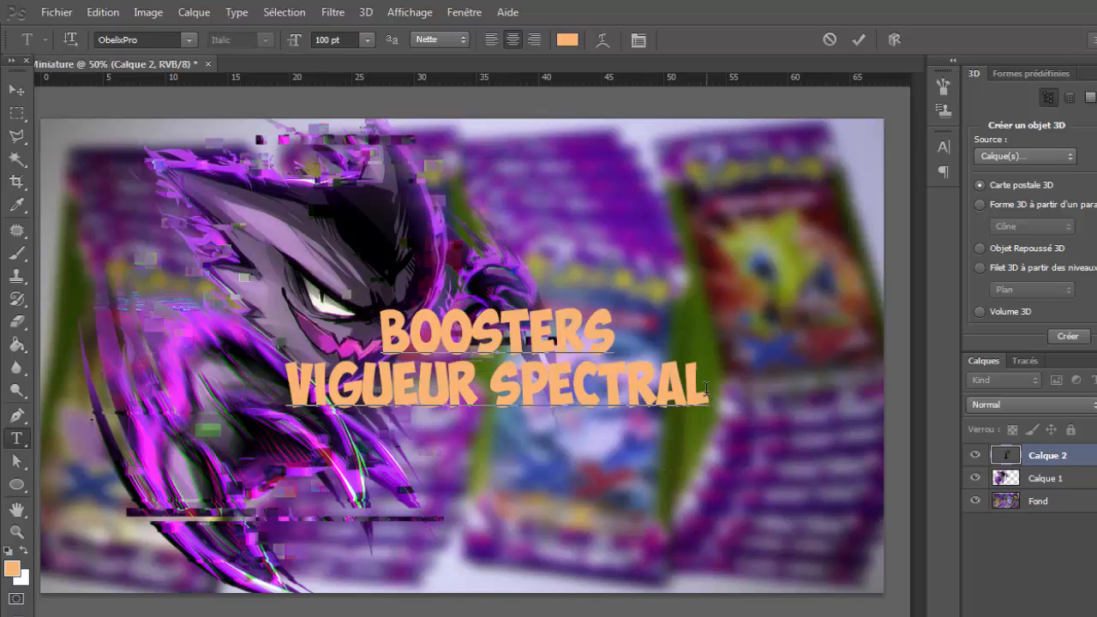
Move the text to the lower right of Haunter's face and choose a font size of 72 pt.
left_click_drag(691, 498, 784, 529)
left_click(367, 40)
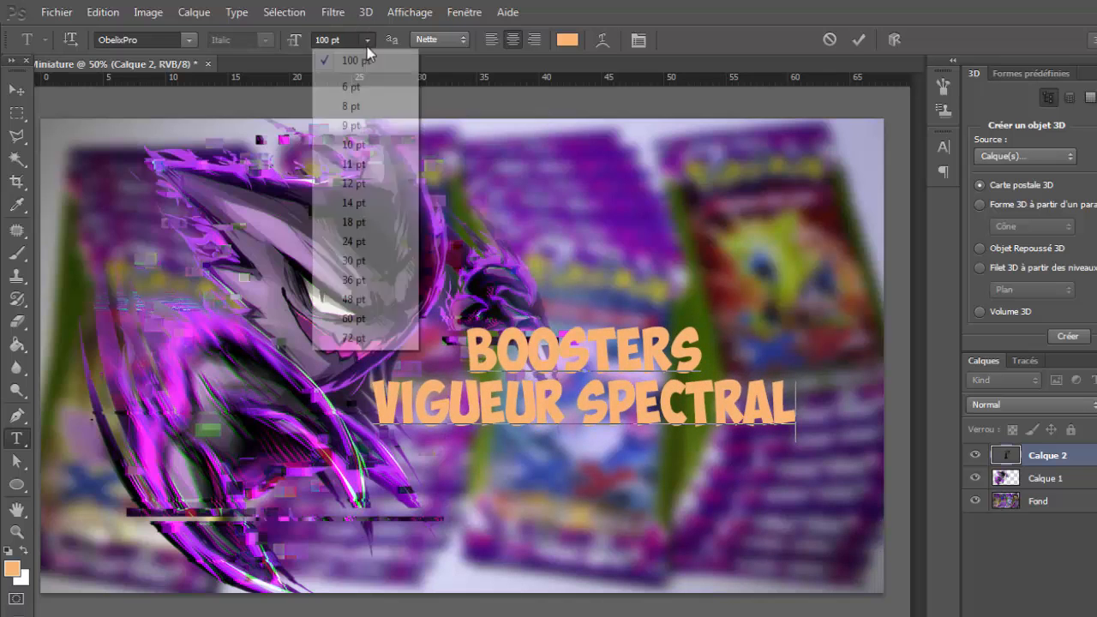
left_click(377, 339)
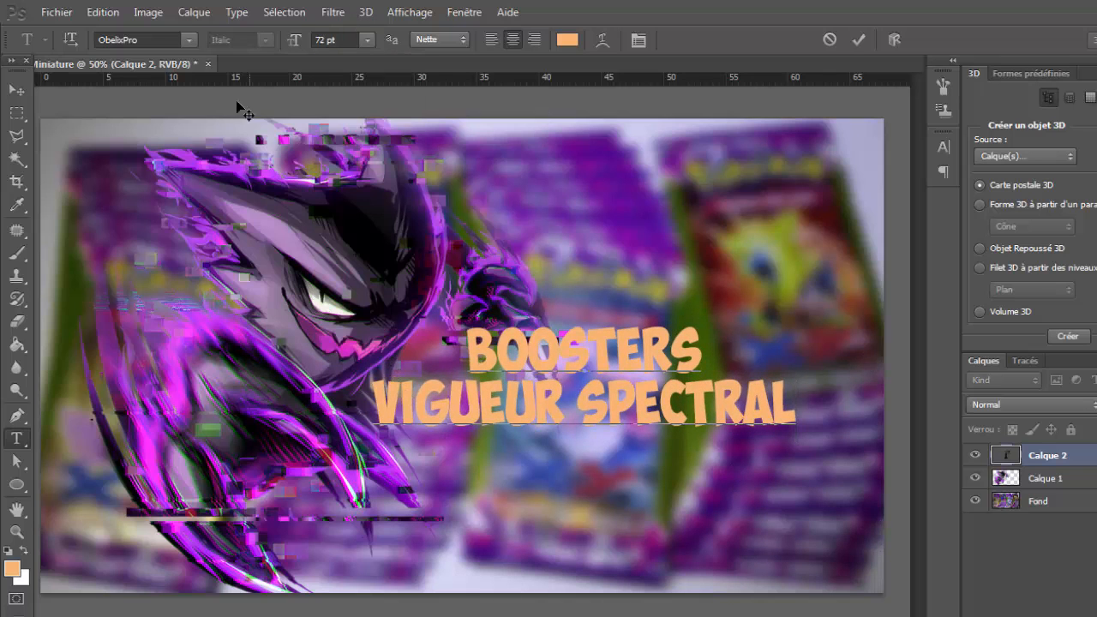
Try a 72 pt font size on the whole title text.
key("ctrl+a")
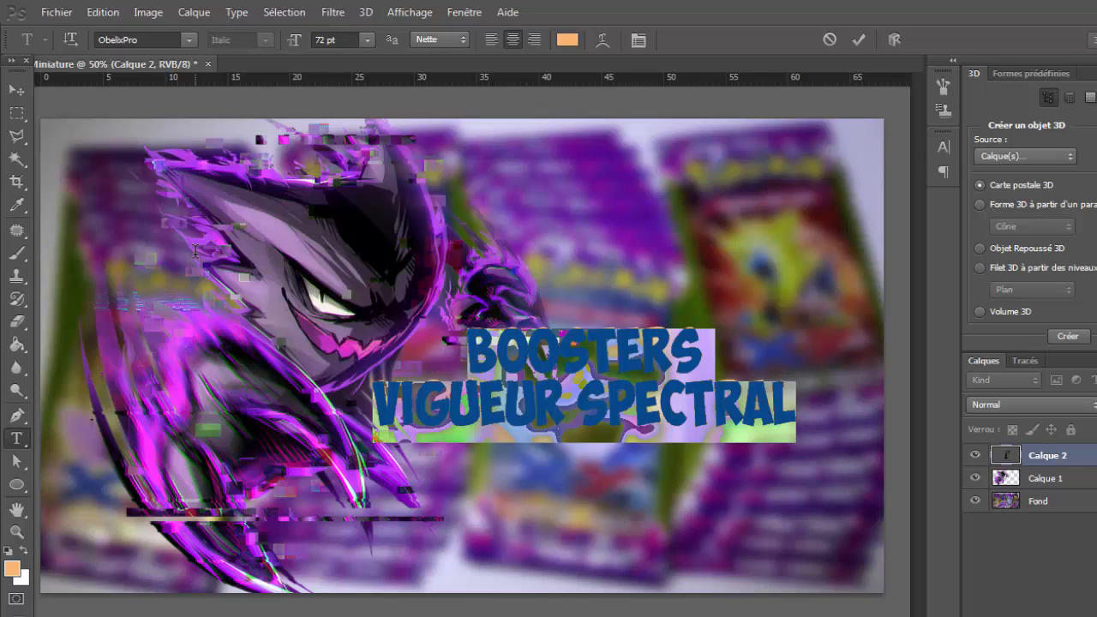
left_click(367, 40)
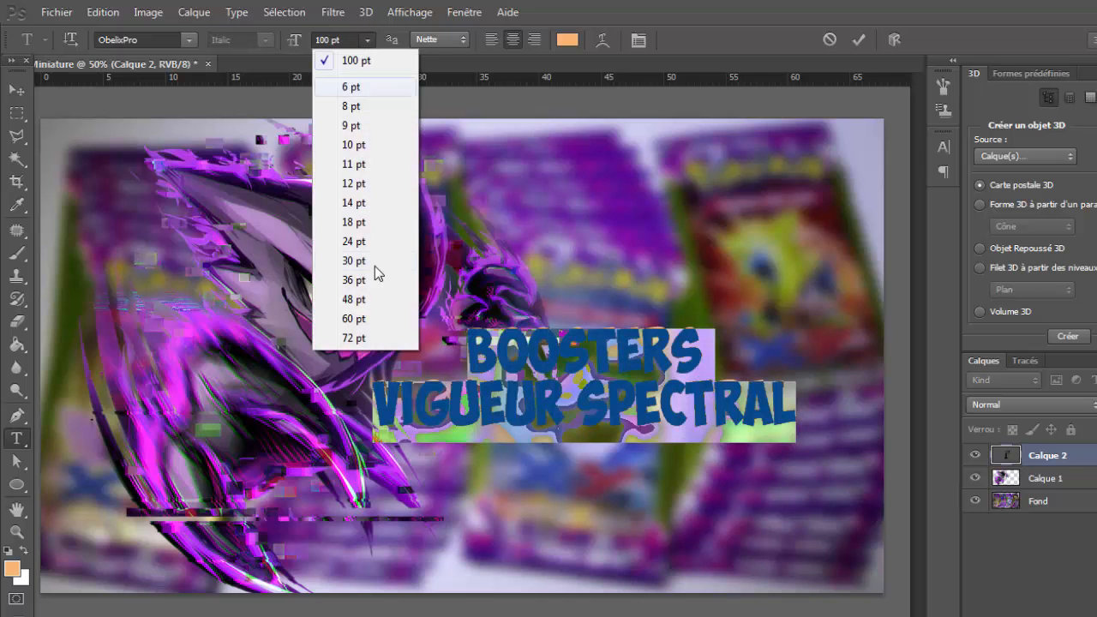
left_click(368, 338)
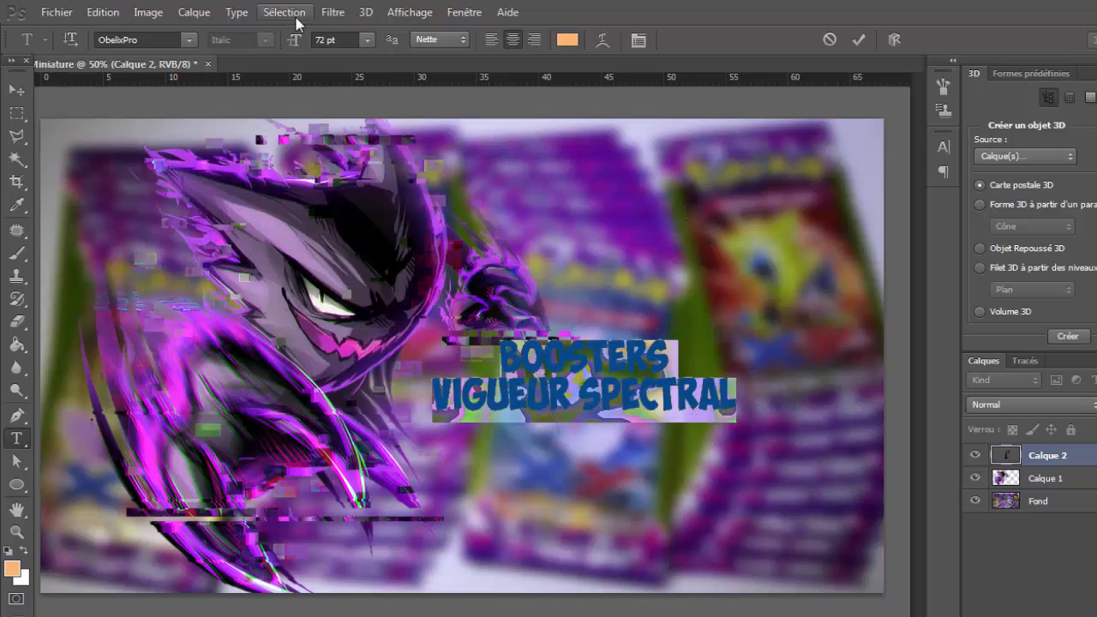
Set the font size of both title lines to 100 pt.
left_click(366, 39)
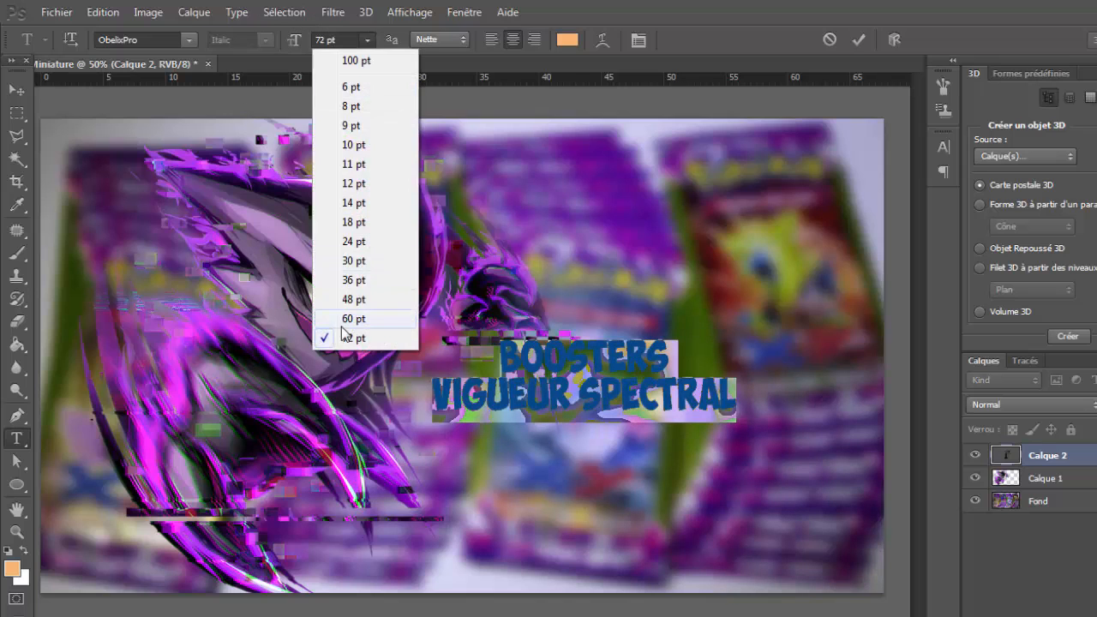
left_click(322, 38)
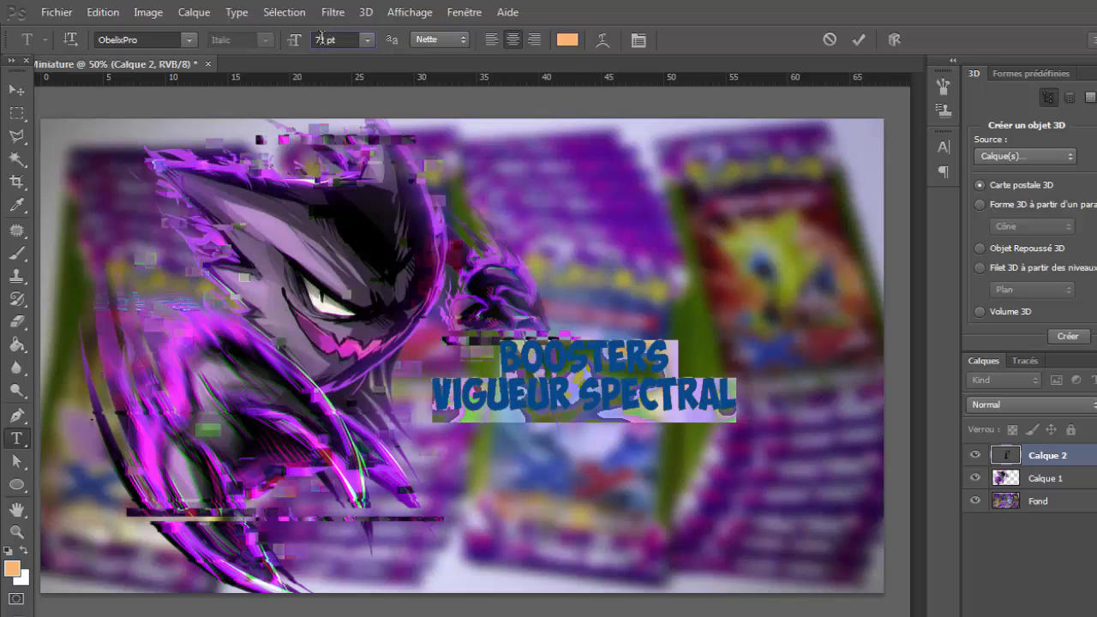
double_click(325, 39)
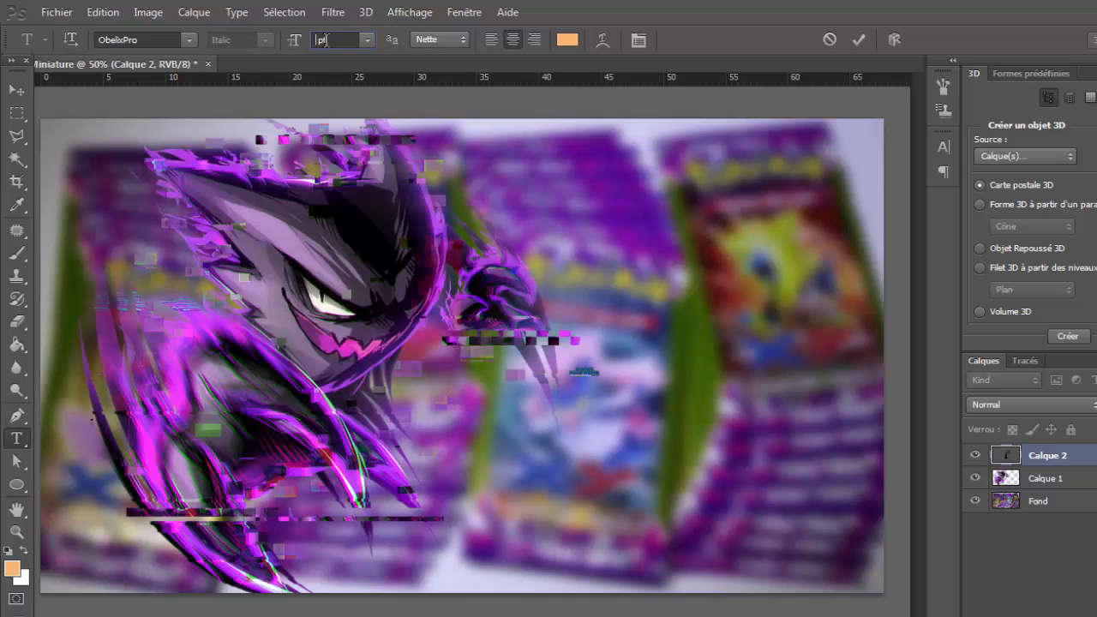
type("100")
key("Return")
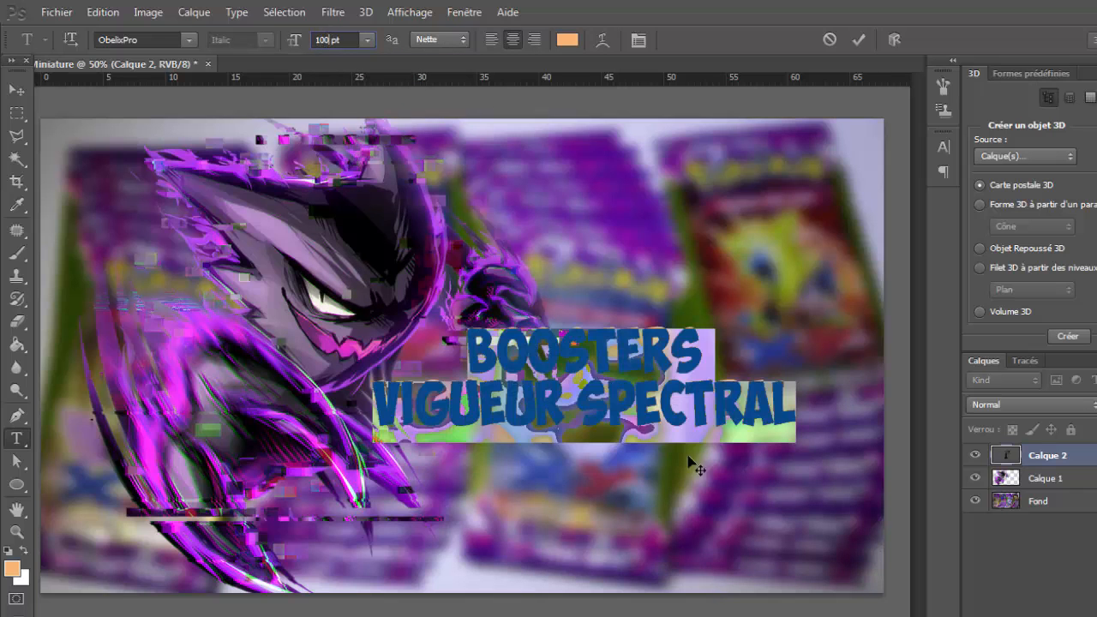
Commit the title text and move it slightly up and to the right, beside Haunter's chin.
mouse_move(684, 471)
left_mouse_down()
mouse_move(665, 454)
mouse_move(713, 515)
mouse_move(686, 461)
left_mouse_up()
left_click(766, 382)
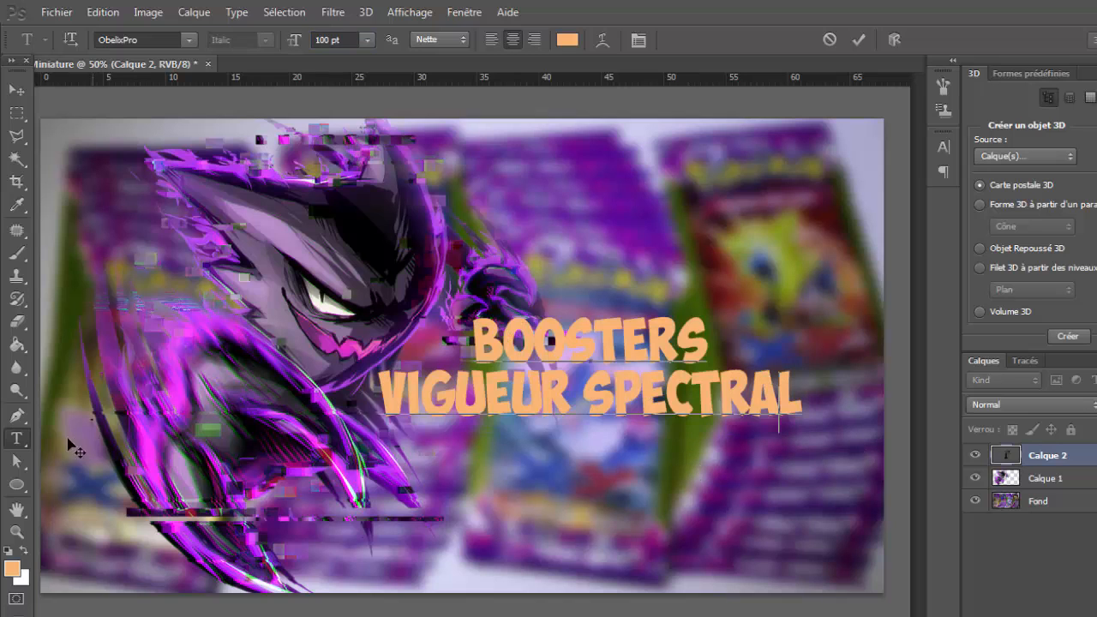
left_click(17, 531)
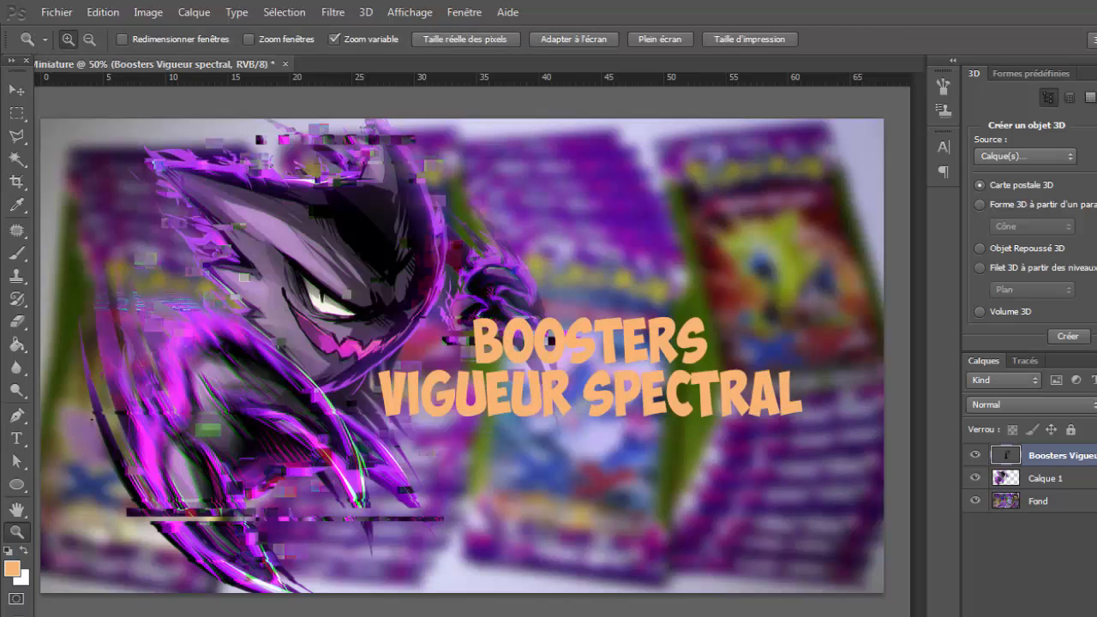
key("v")
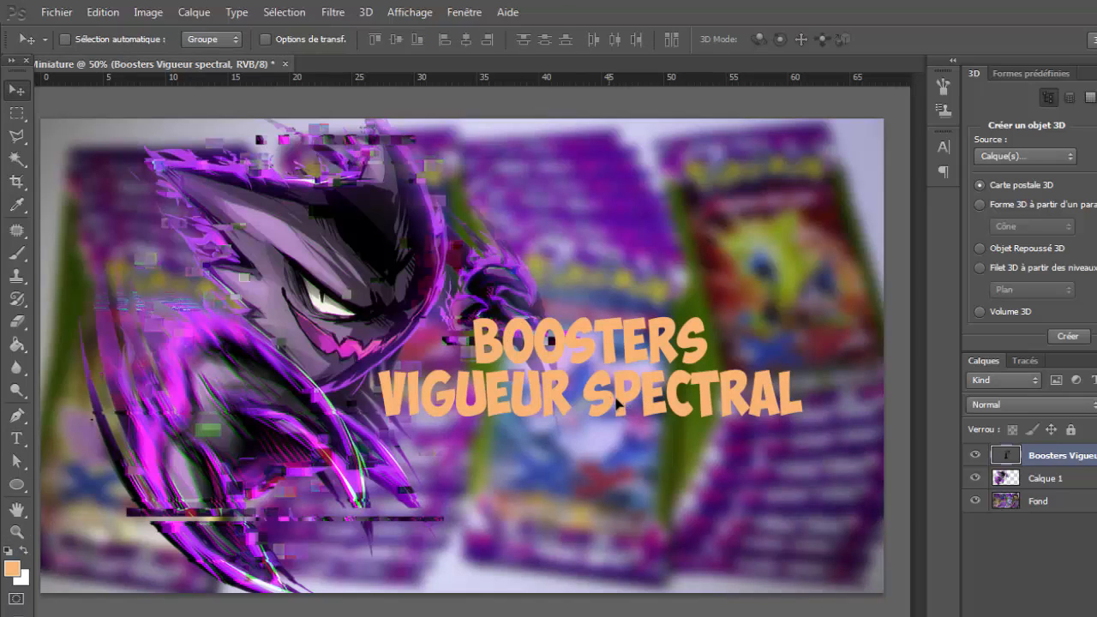
left_click_drag(534, 378, 544, 385)
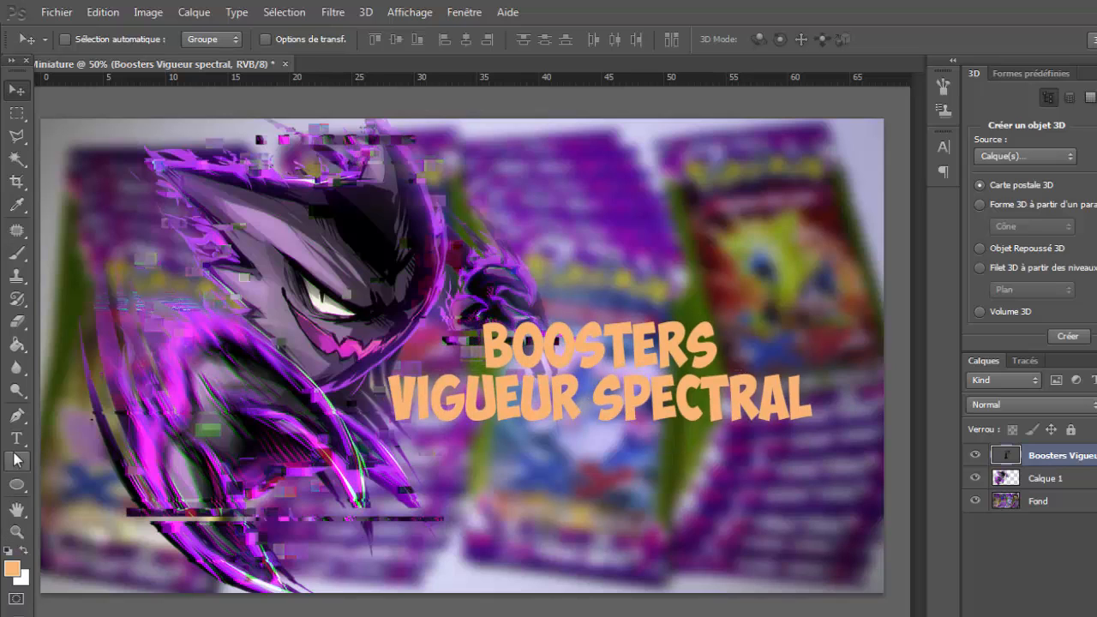
Add a gradient overlay (Incrustation en dégradé) to the title text layer's style.
left_click(16, 531)
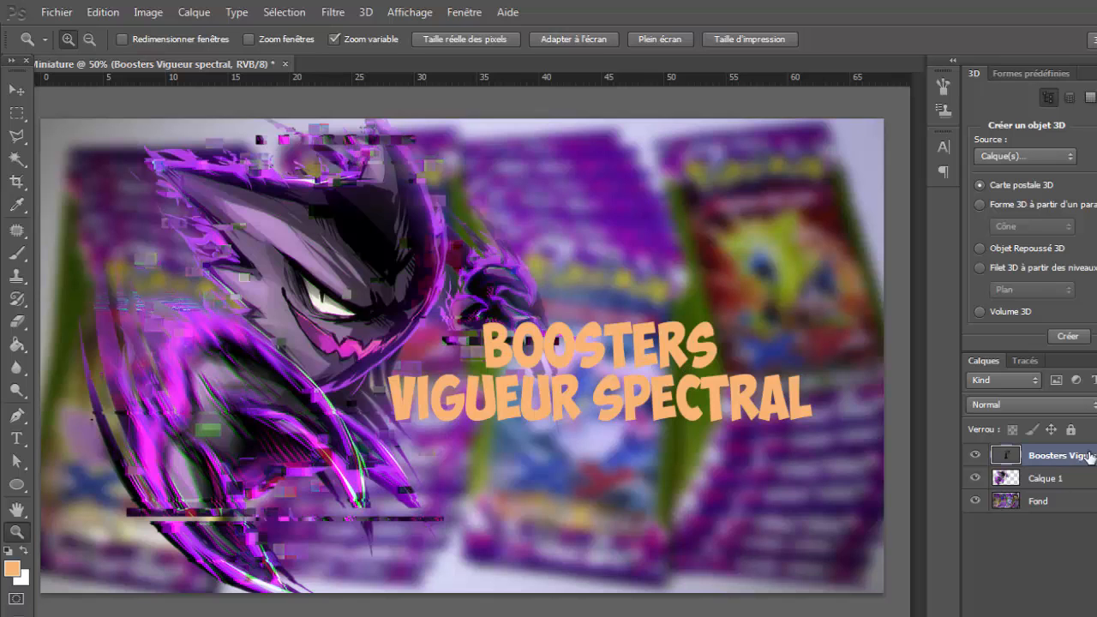
double_click(1044, 445)
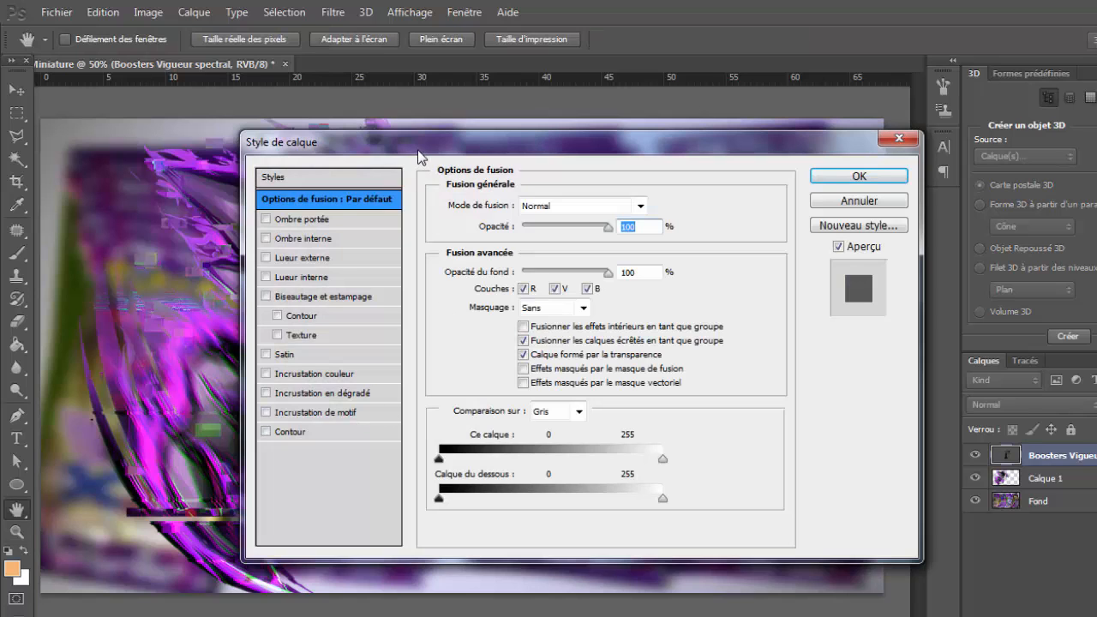
left_click_drag(420, 157, 829, 177)
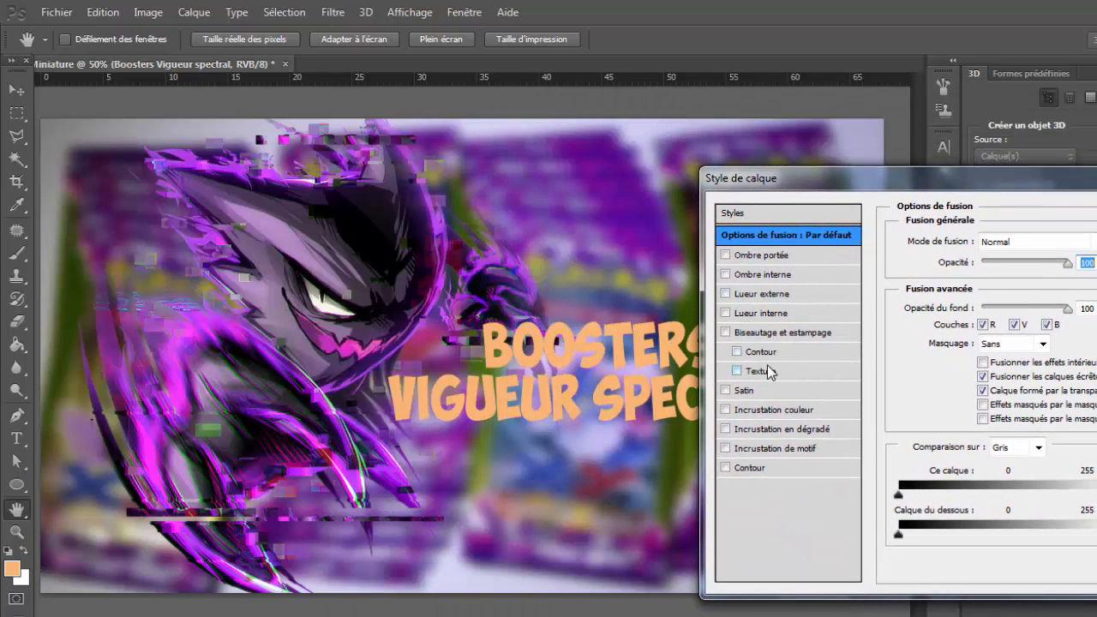
left_click(805, 433)
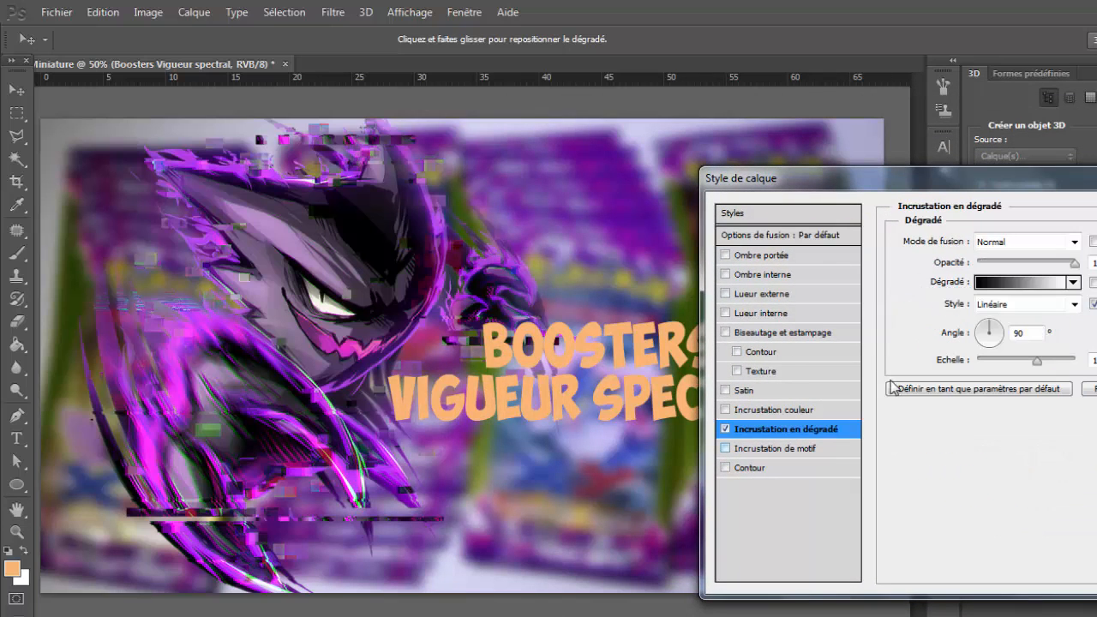
Open the text overlay's black-to-white gradient for editing in the gradient editor.
left_click(1011, 283)
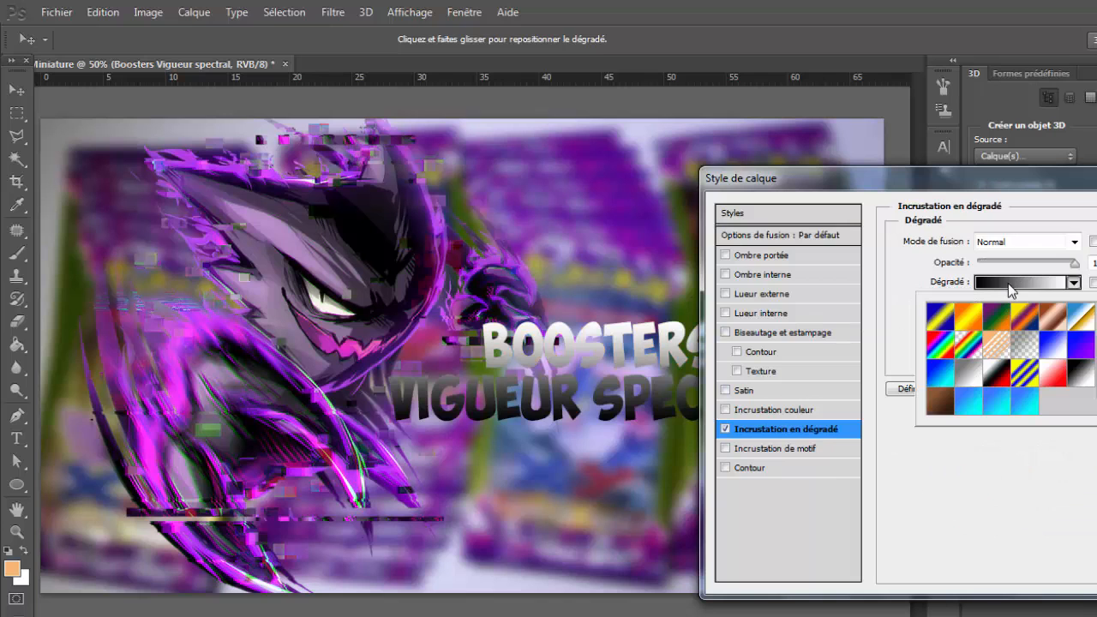
left_click(1011, 282)
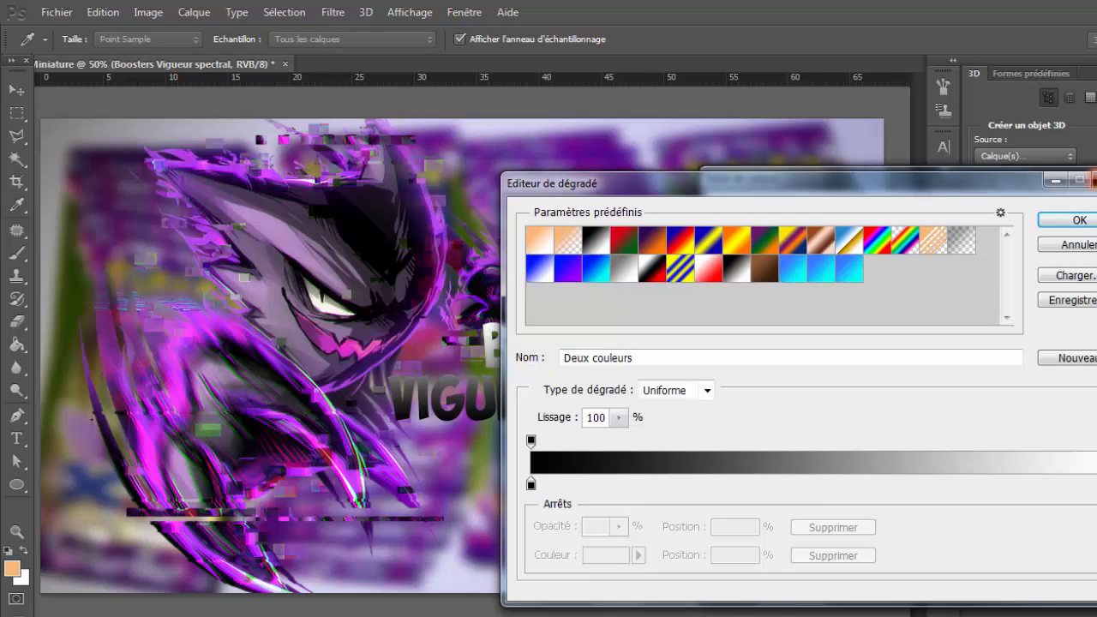
key("Escape")
left_click(1072, 283)
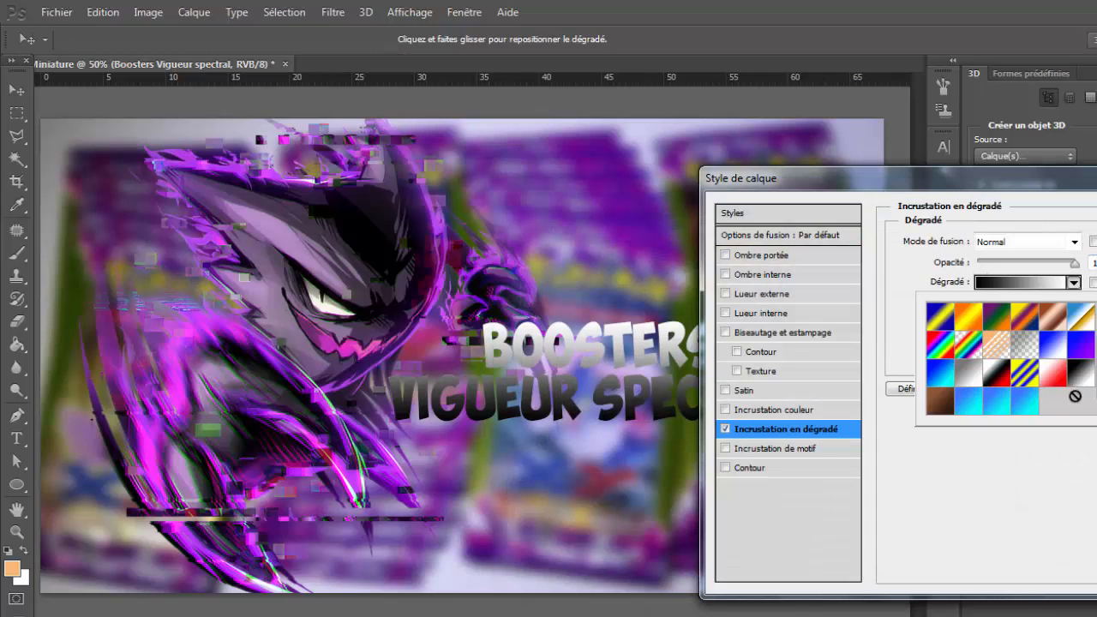
left_click(1029, 283)
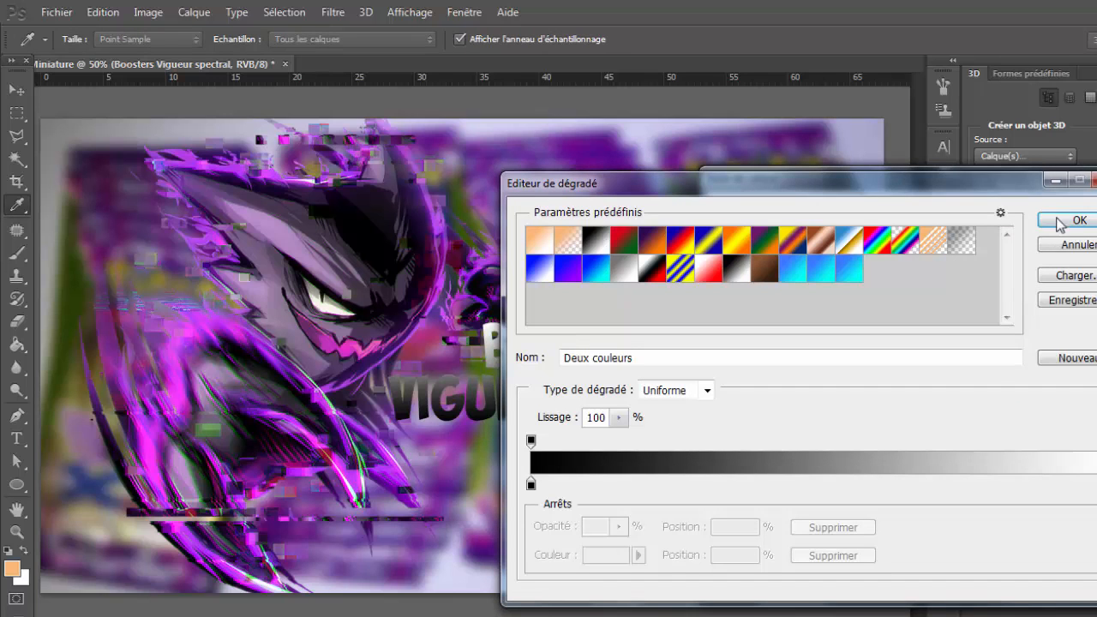
key("Escape")
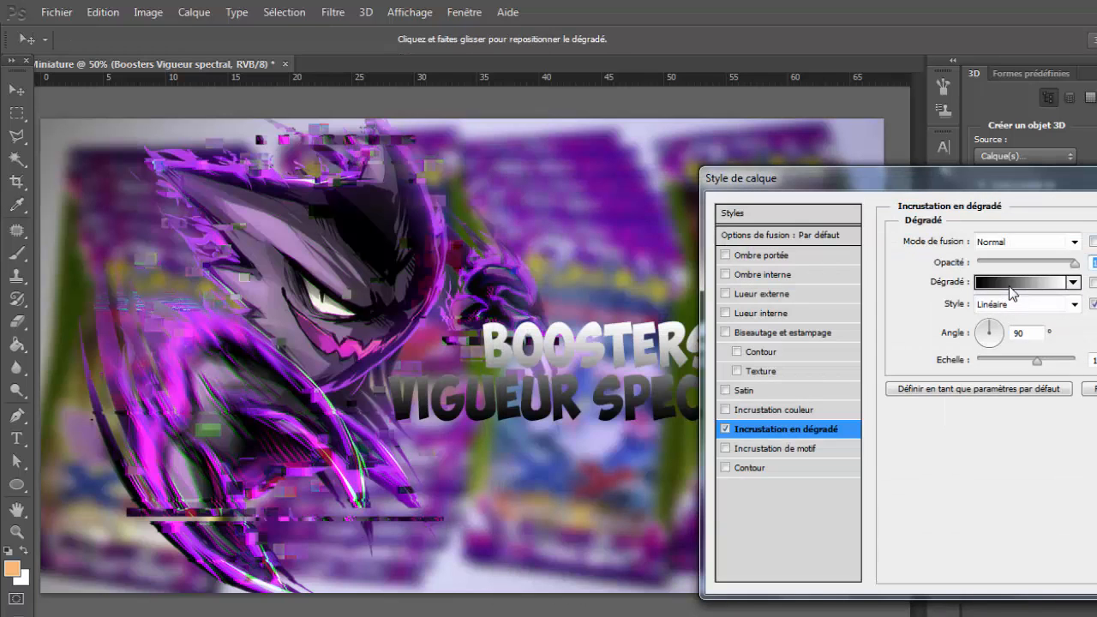
left_click(1007, 281)
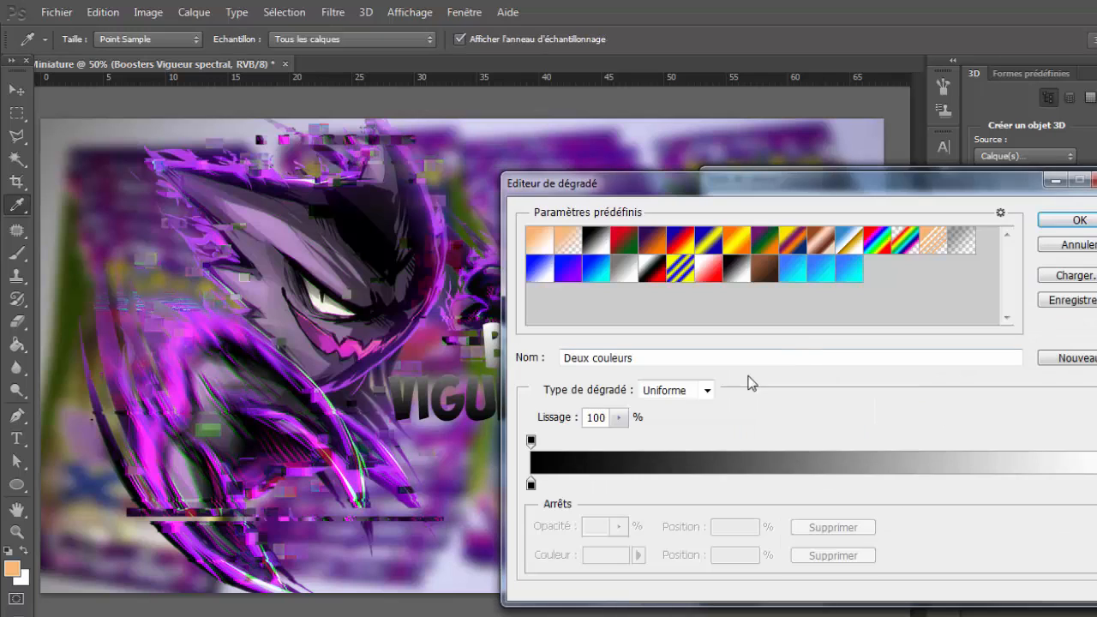
left_click(531, 484)
double_click(531, 484)
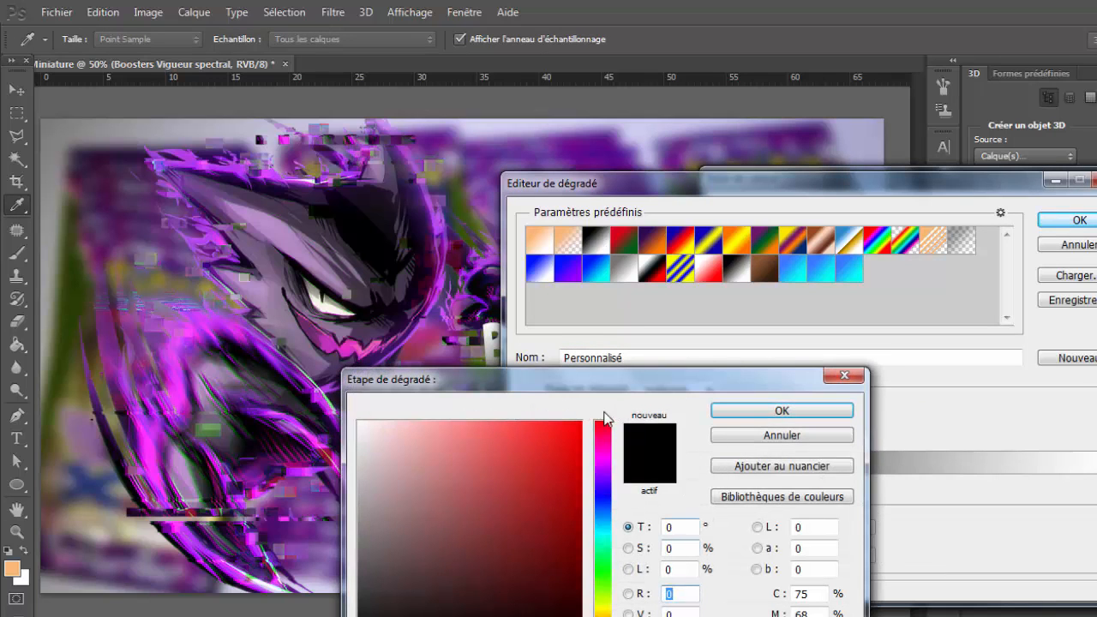
key("Escape")
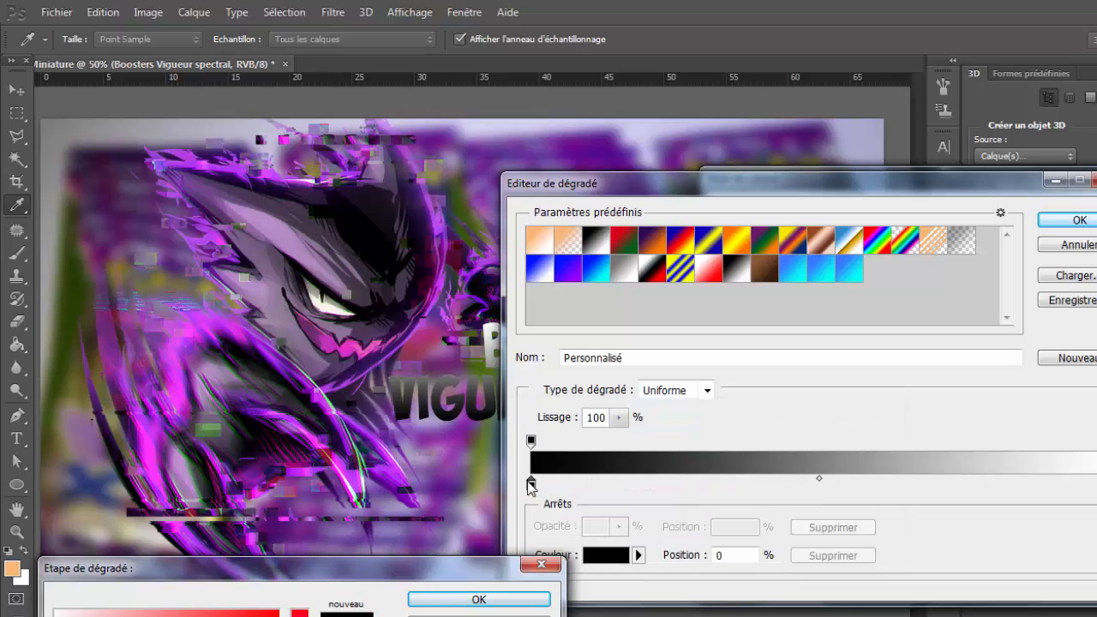
left_click(542, 565)
left_click_drag(531, 484, 537, 487)
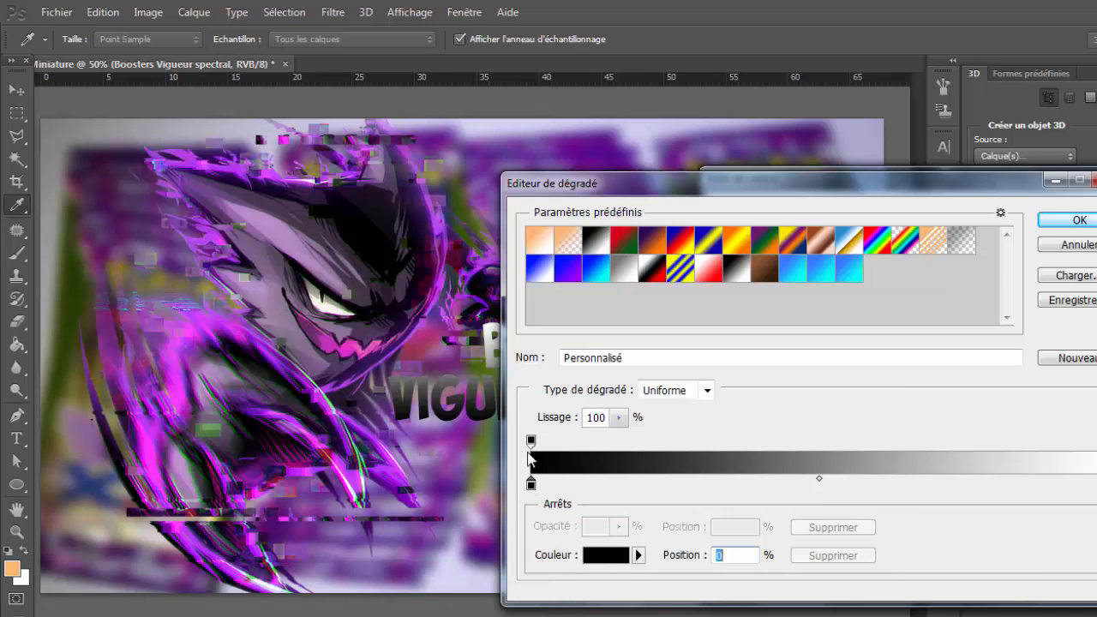
mouse_move(532, 442)
left_mouse_down()
mouse_move(843, 443)
mouse_move(531, 443)
left_mouse_up()
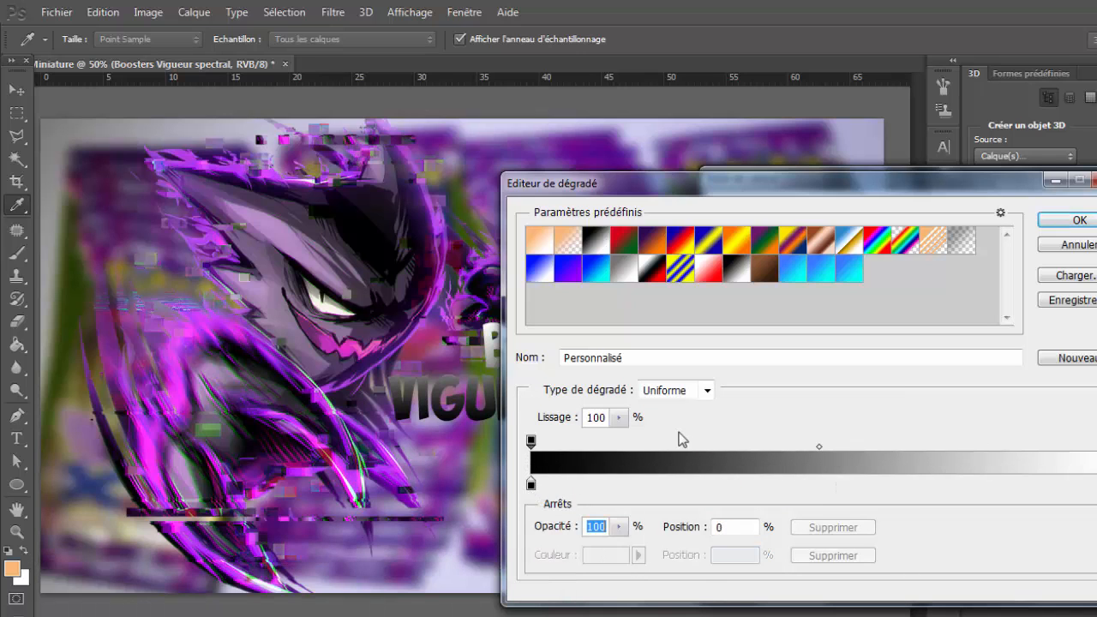
Set the gradient's black colour stop to a bright purple sampled from the glow on Haunter's head.
double_click(531, 485)
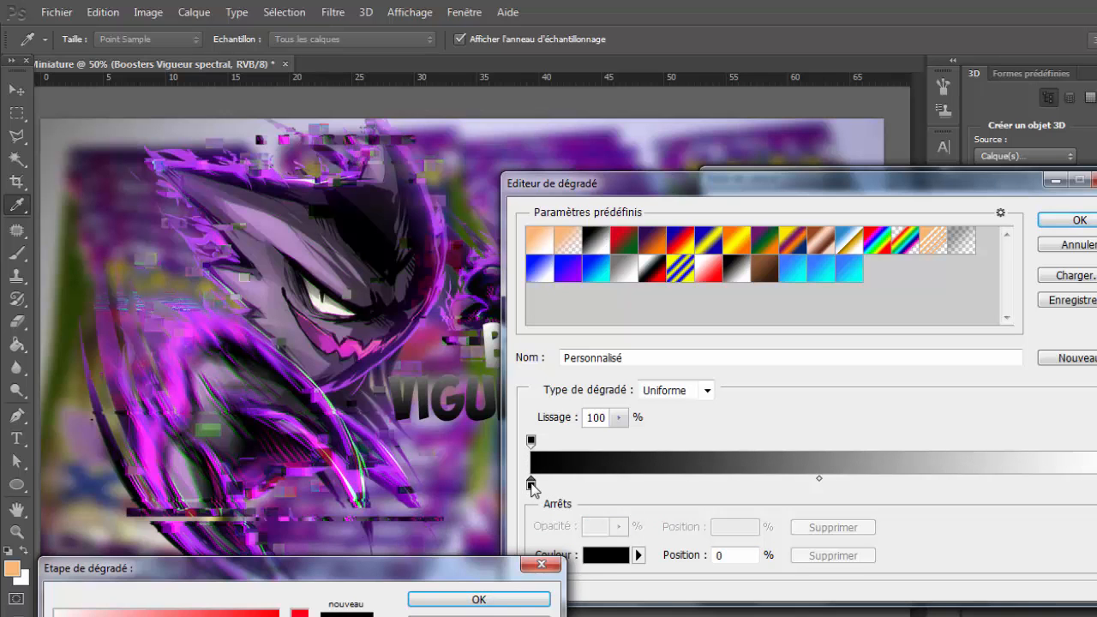
left_click_drag(422, 568, 644, 508)
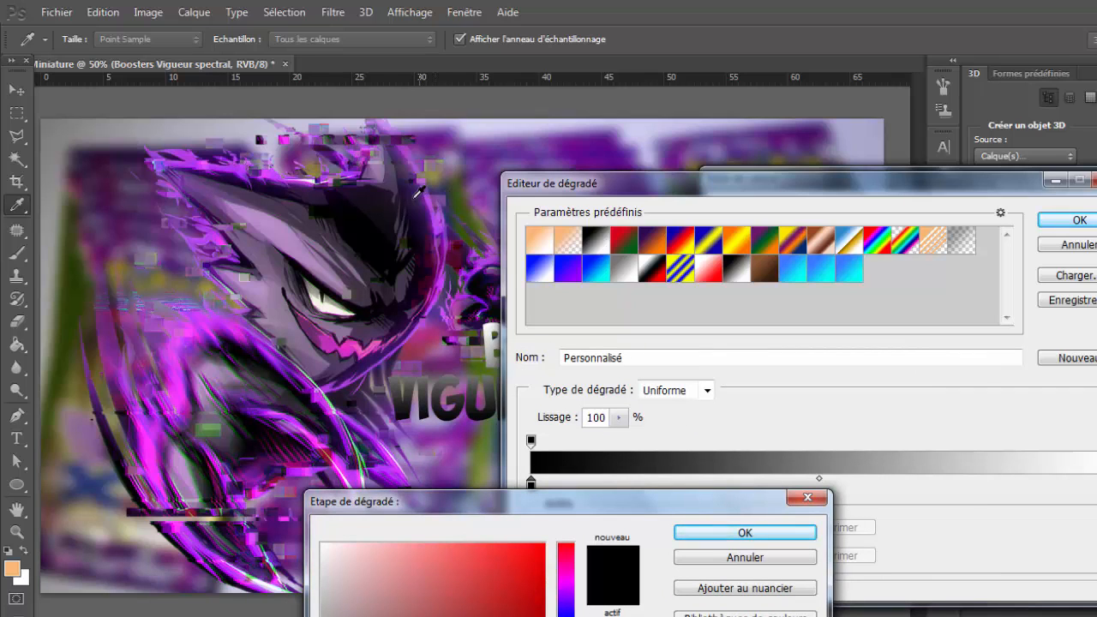
left_click(243, 163)
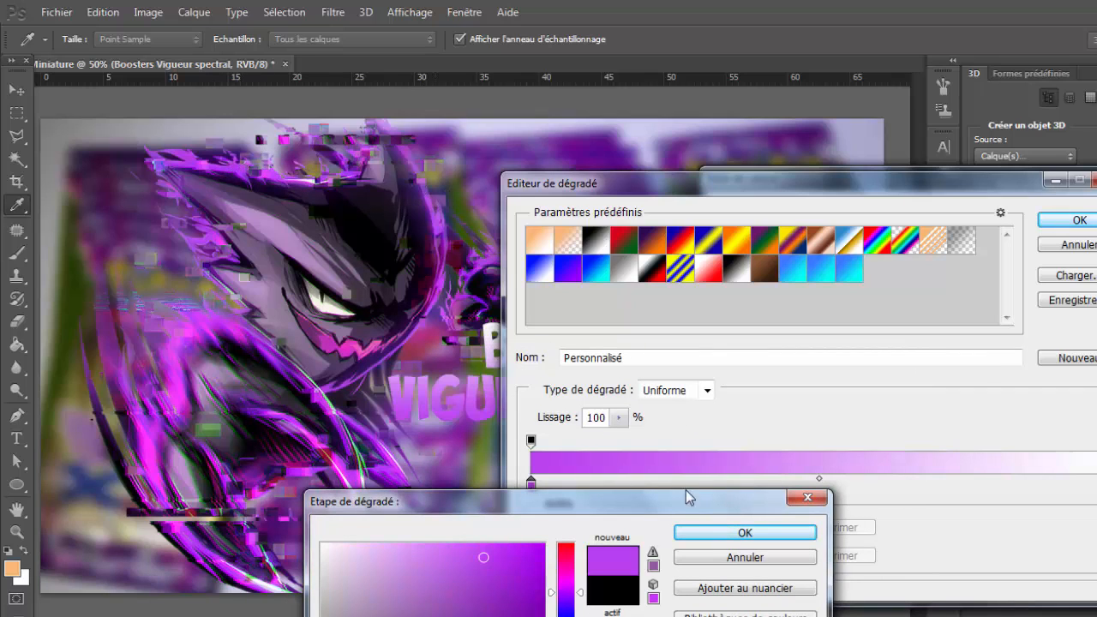
left_click(735, 532)
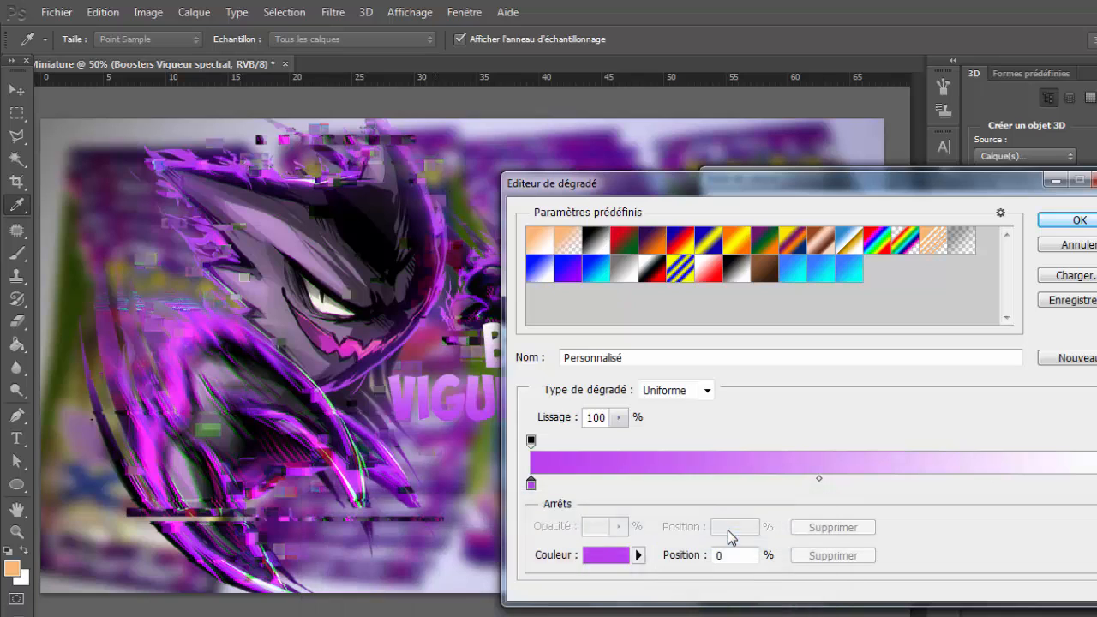
Set the gradient's starting colour stop to a dark purple sampled from the outer edge of Haunter's hand.
double_click(532, 485)
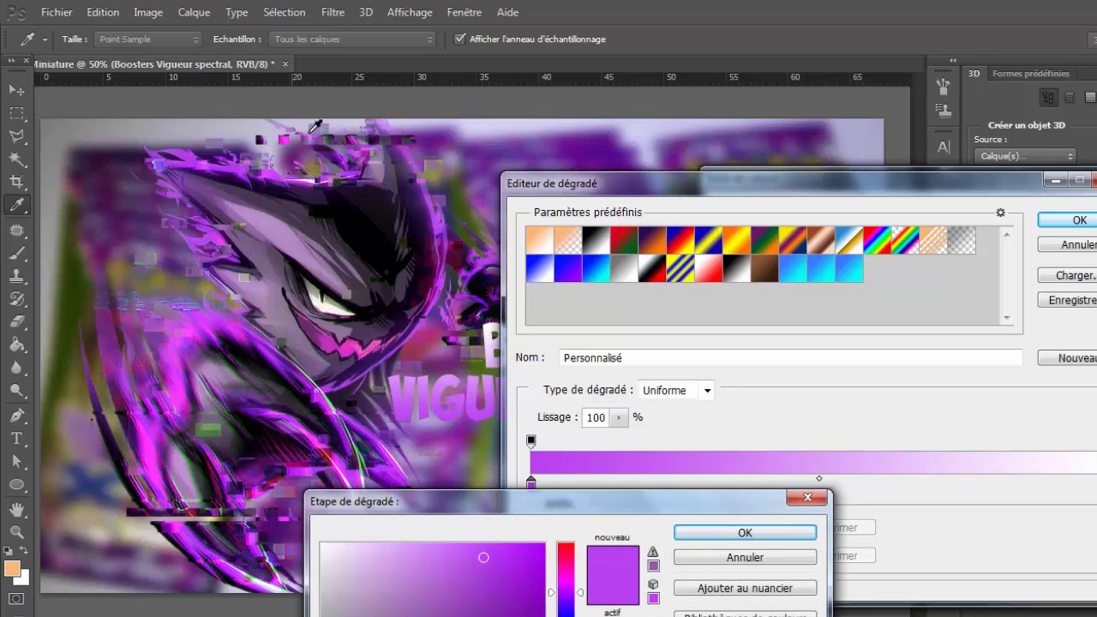
left_click(101, 381)
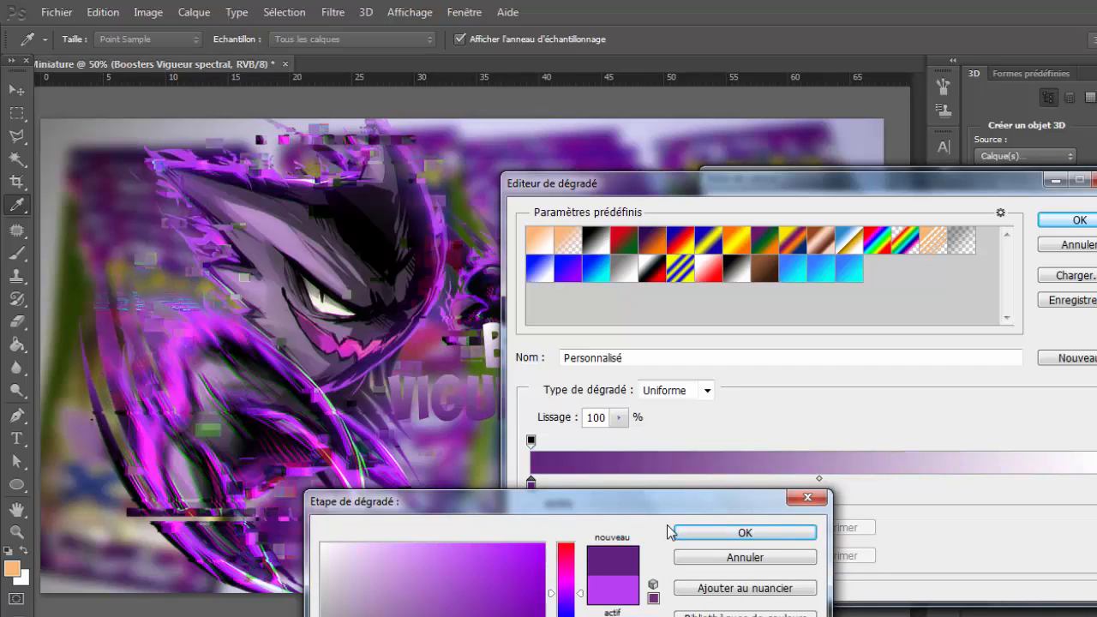
left_click(96, 393)
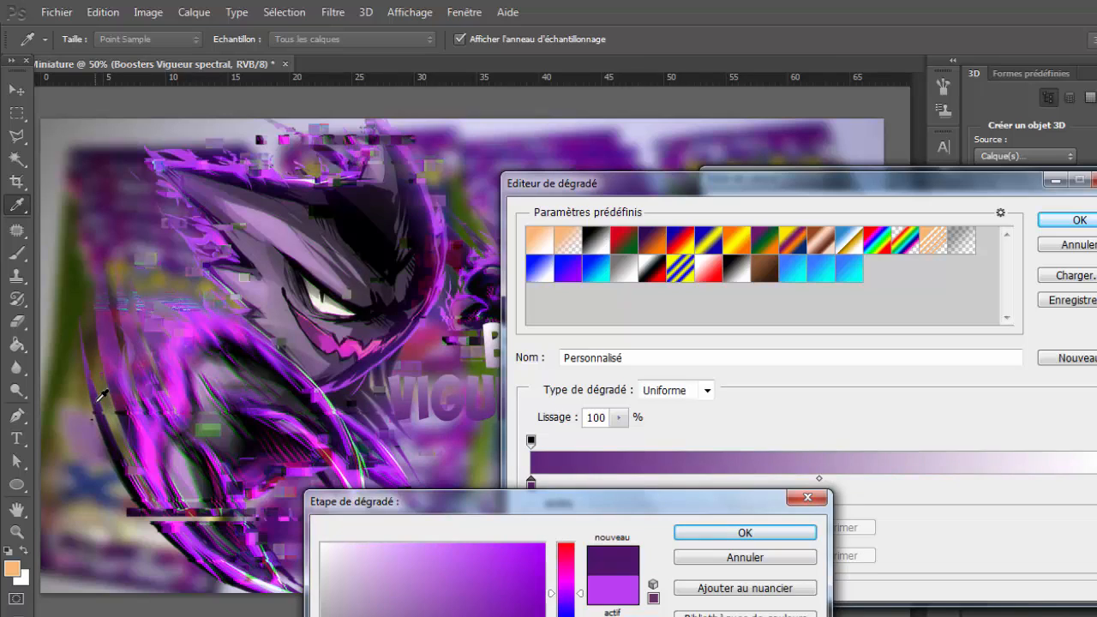
left_click(731, 532)
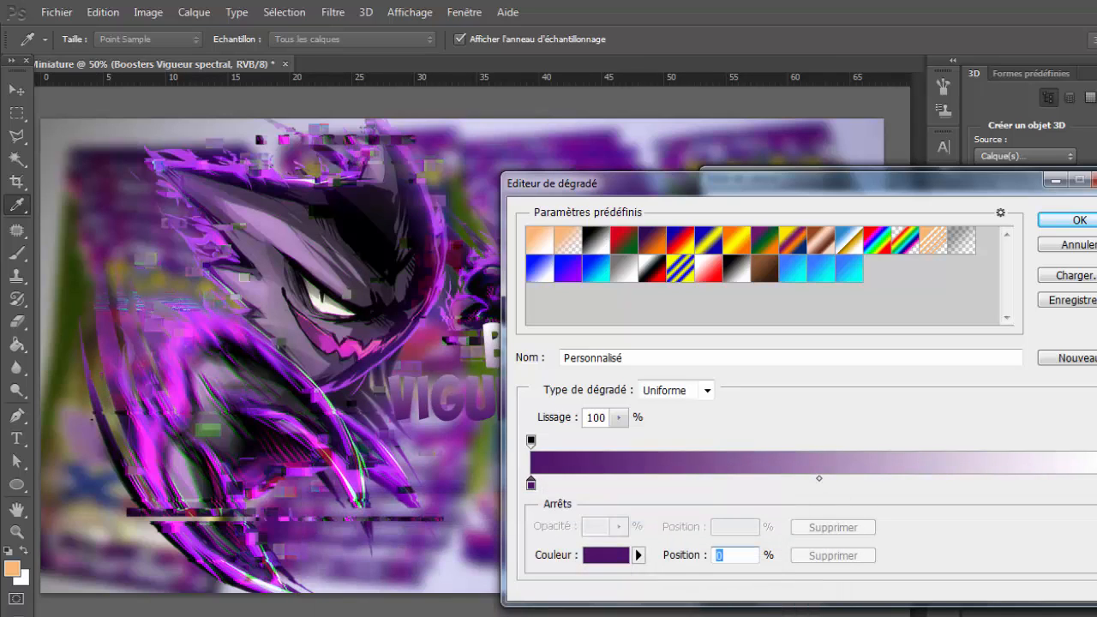
Set the gradient's end colour stop to a bright purple sampled from the glow on Haunter's head and apply the gradient.
double_click(1096, 485)
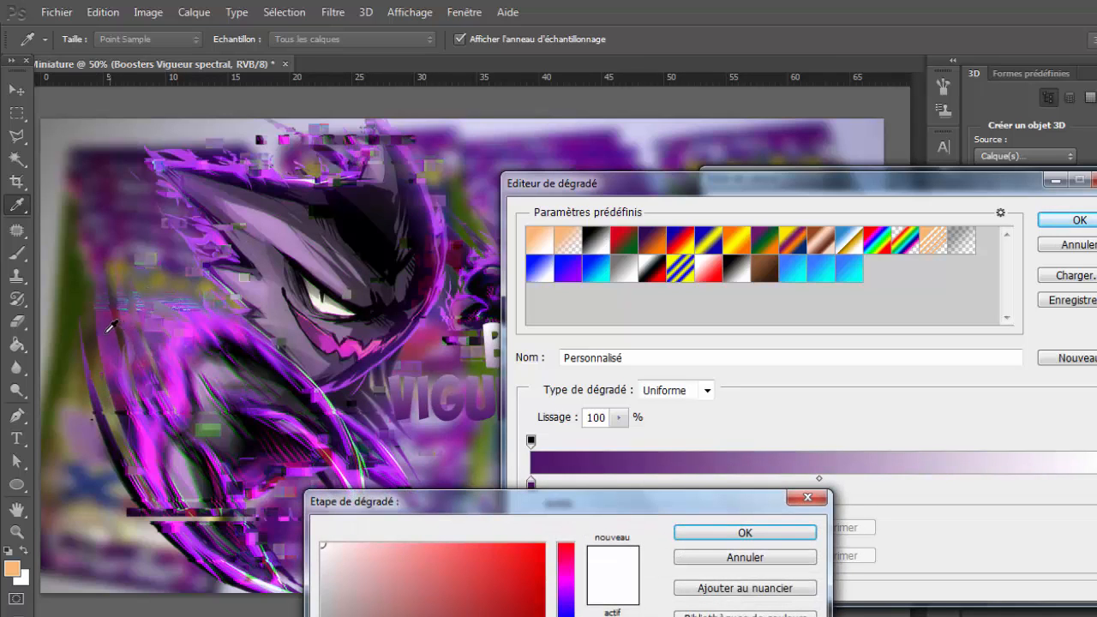
left_click(233, 158)
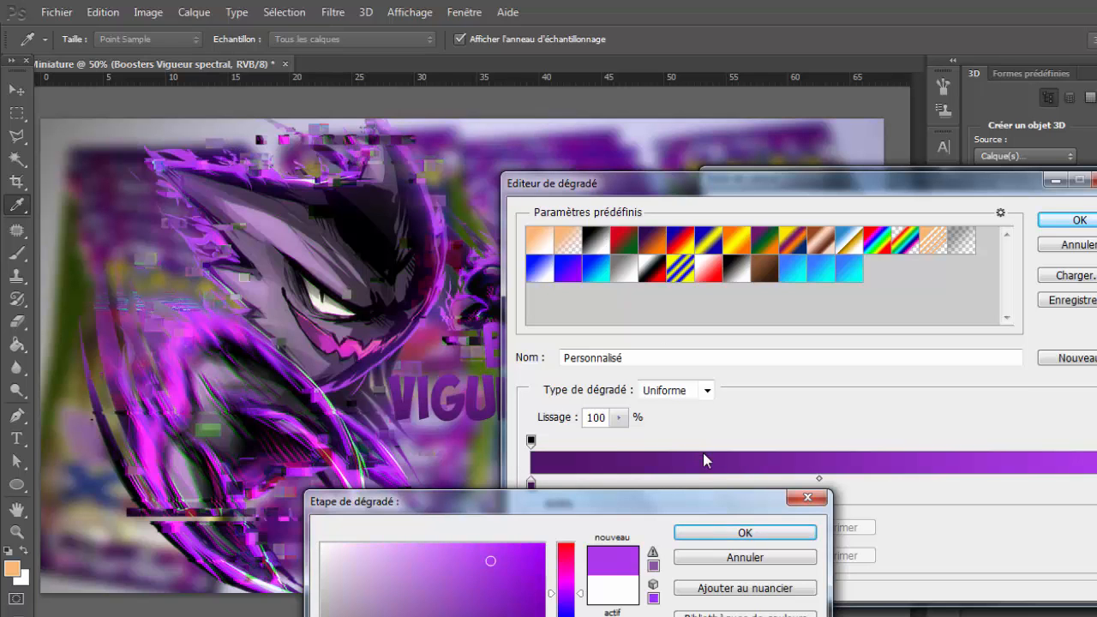
left_click(733, 531)
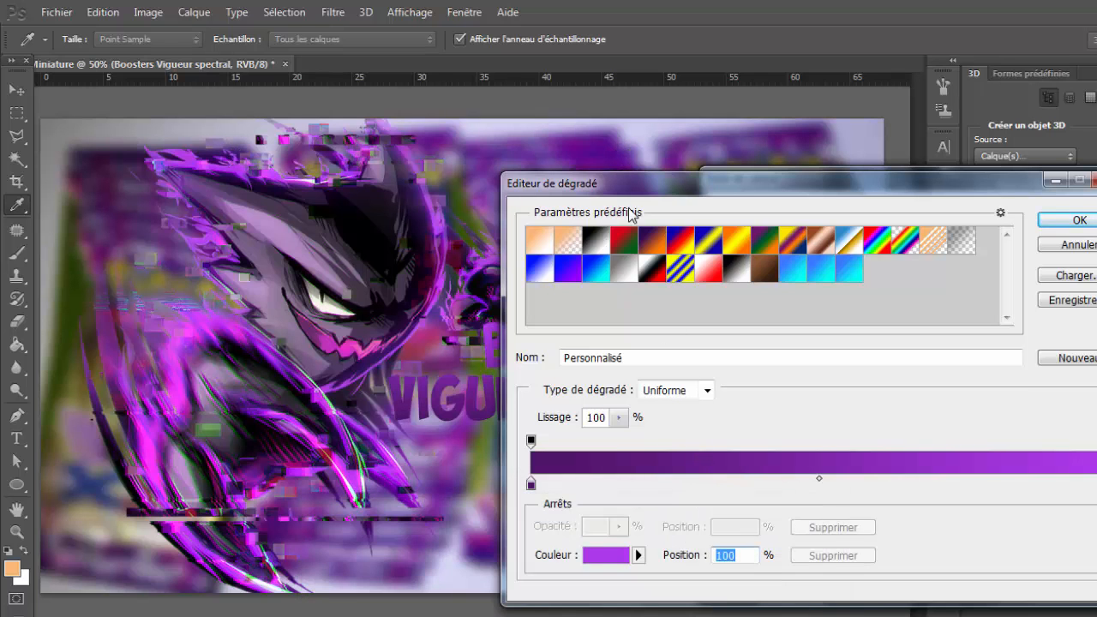
left_click_drag(630, 184, 482, 282)
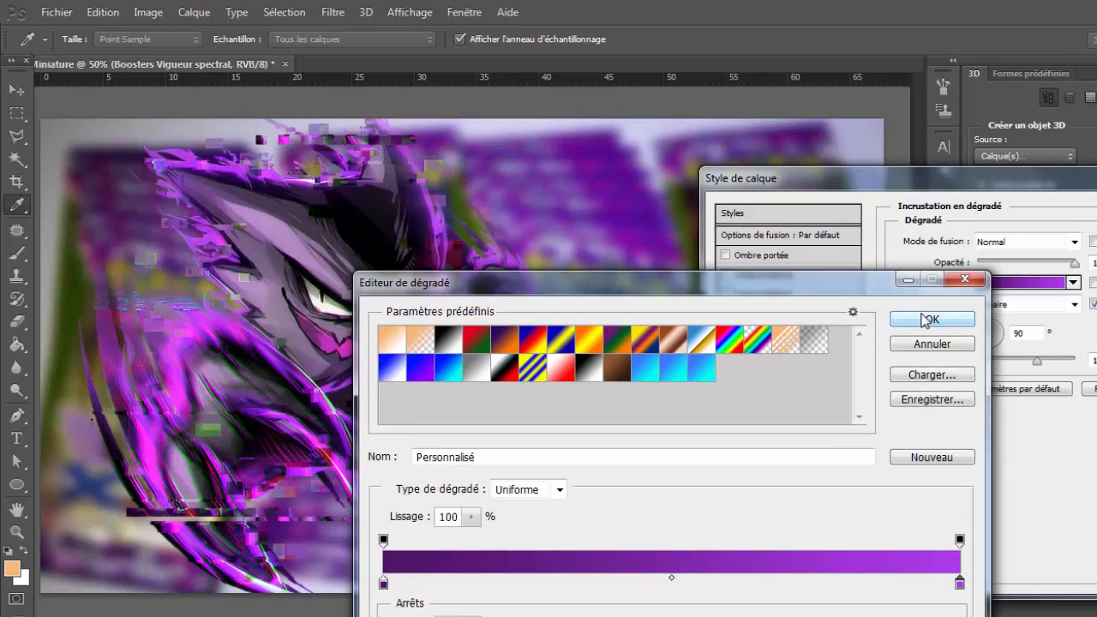
left_click(924, 320)
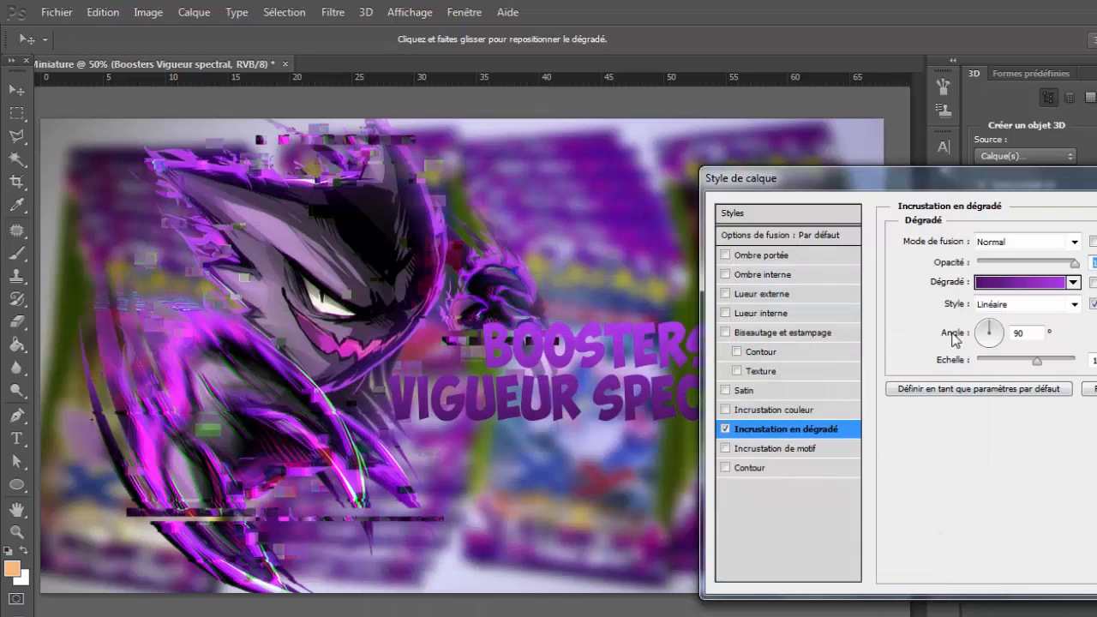
Add an outer stroke (Contour) to the title text and set its colour to dark purple 2b003b.
left_click_drag(973, 180, 949, 40)
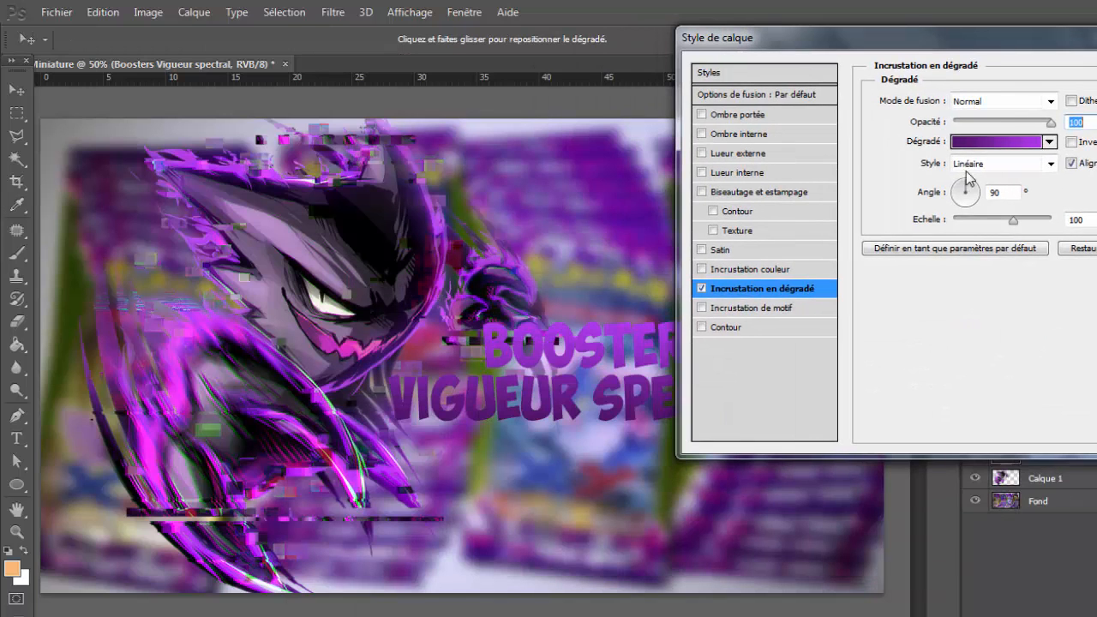
left_click(757, 329)
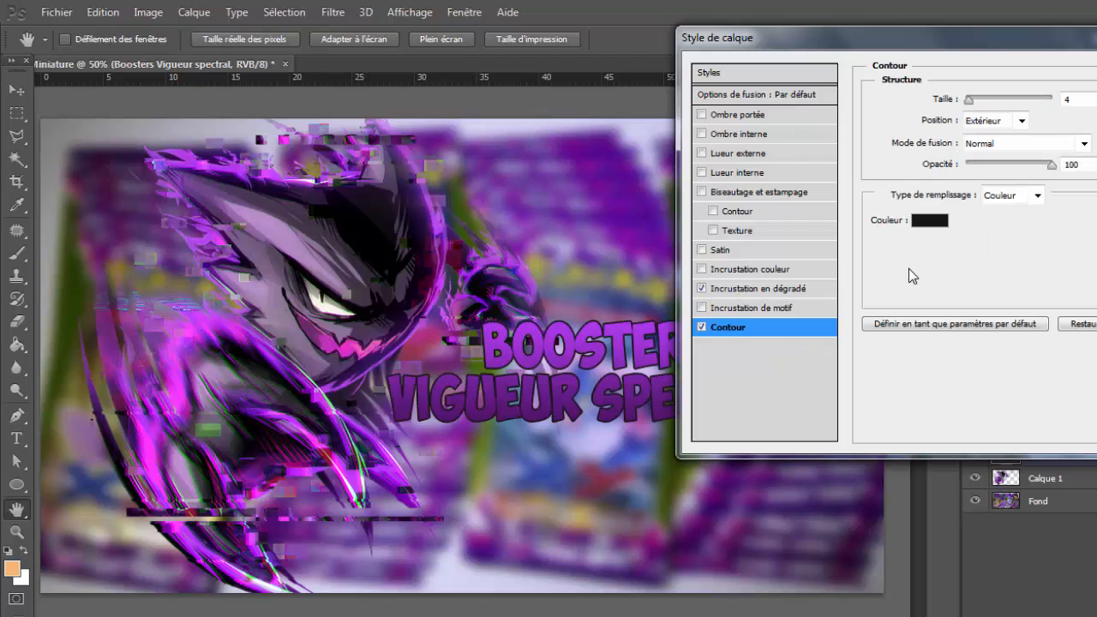
left_click(928, 220)
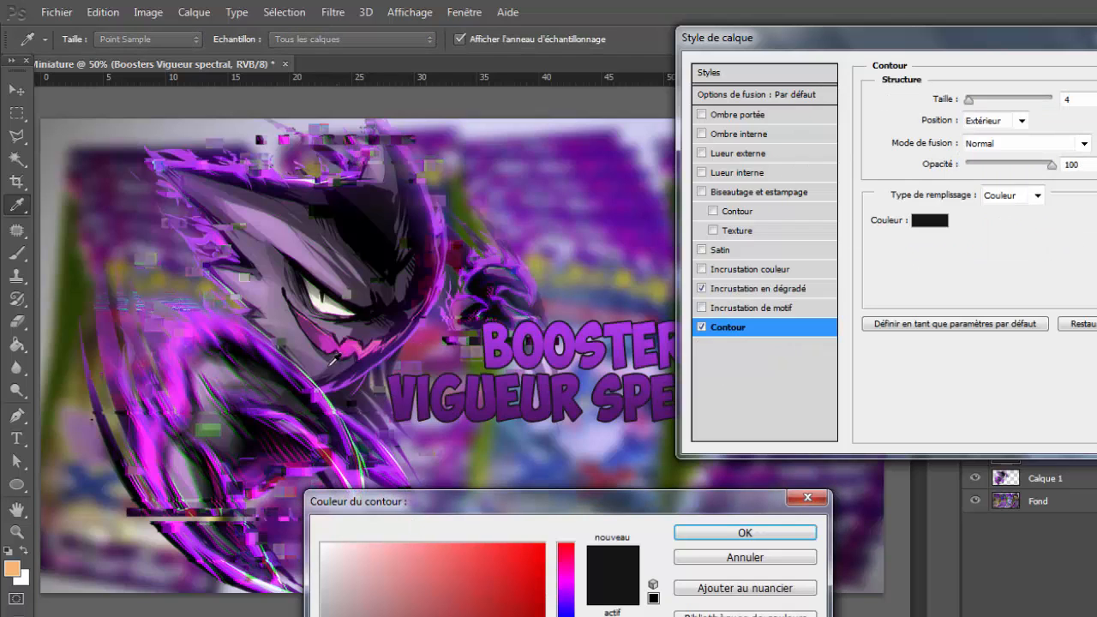
left_click(122, 439)
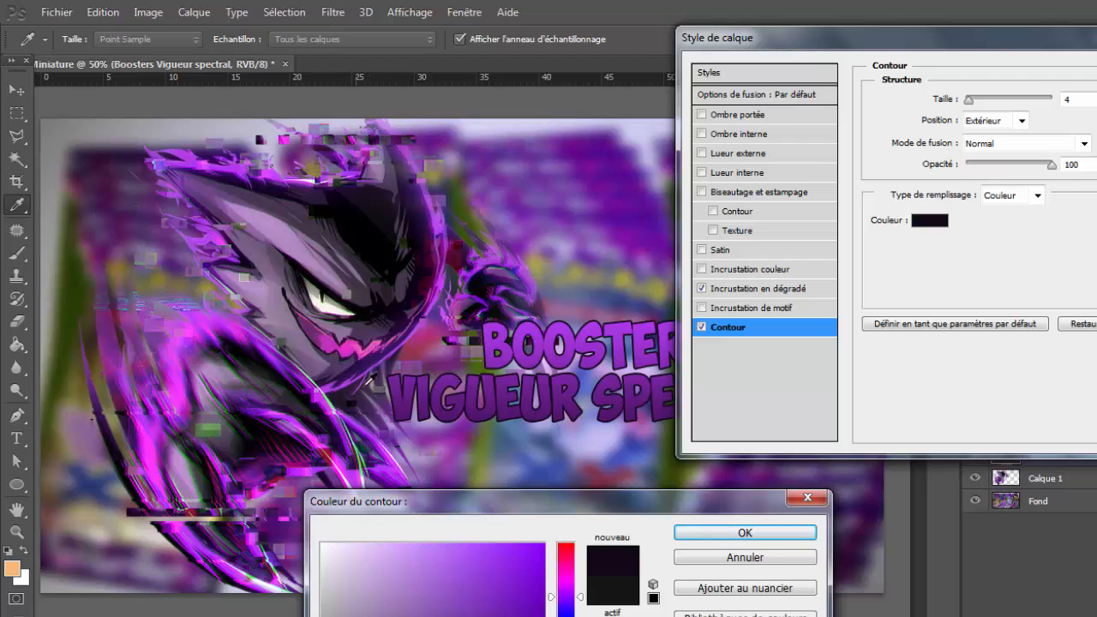
left_click_drag(514, 505, 538, 263)
left_click_drag(558, 432, 568, 438)
left_click_drag(556, 272, 428, 263)
left_click_drag(450, 451, 465, 348)
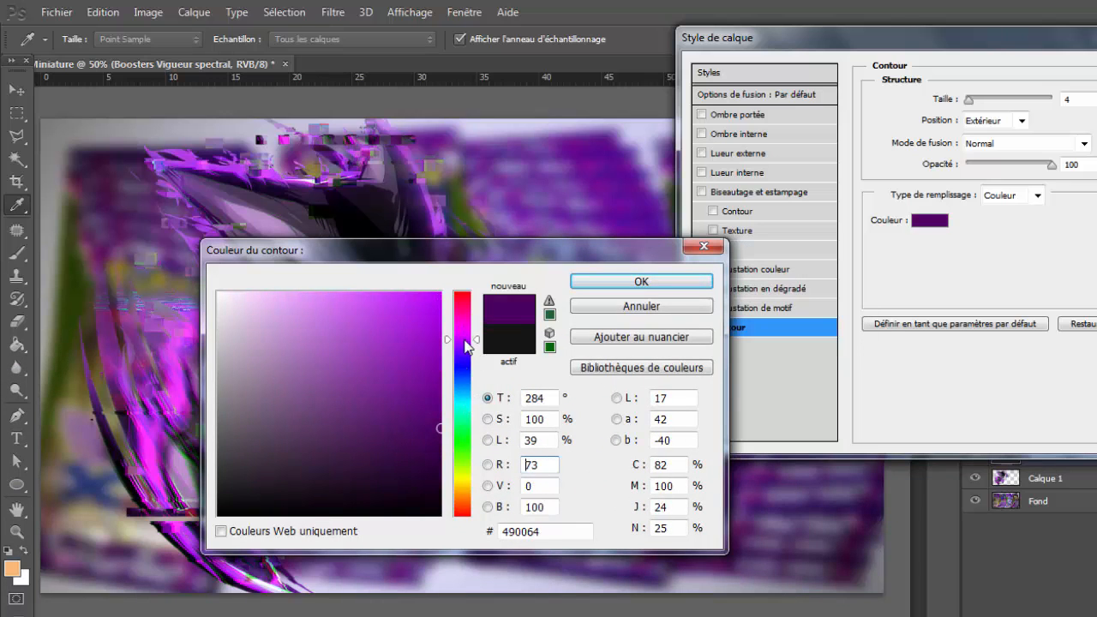
left_click(439, 464)
left_click(623, 282)
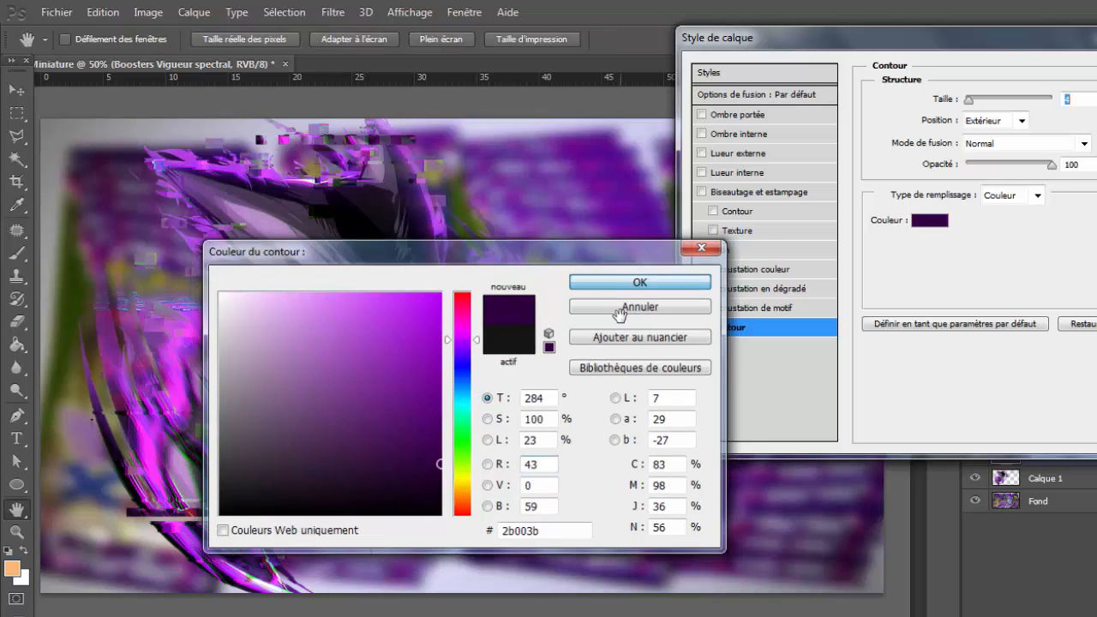
Set the title stroke's size to 6 px, apply the layer style and collapse the title layer's effects list.
left_click_drag(845, 49, 806, 90)
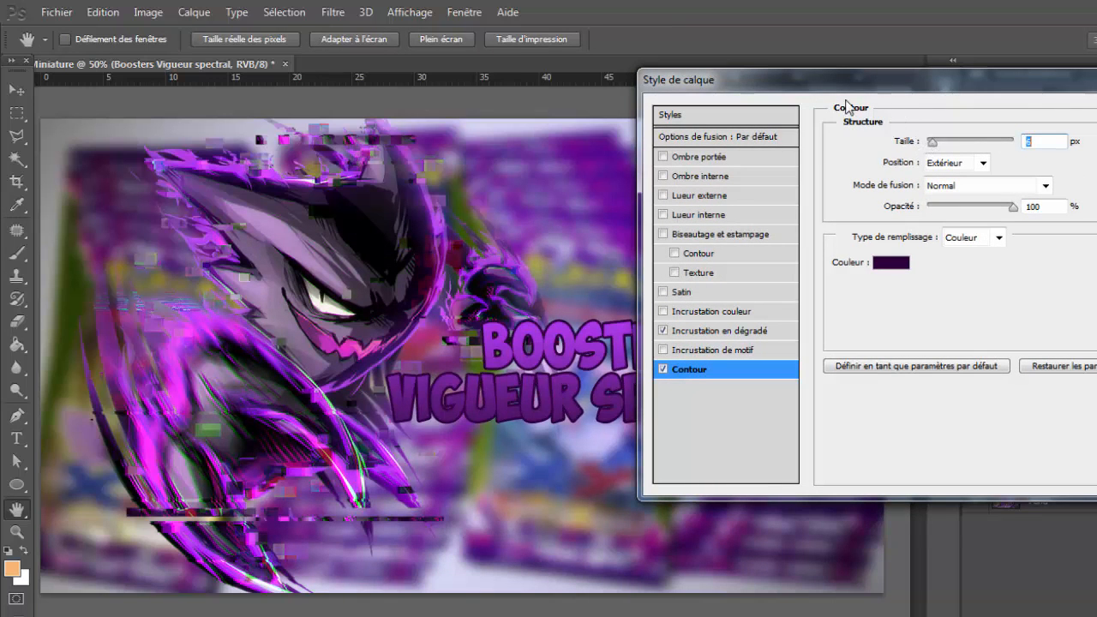
left_click_drag(845, 106, 419, 477)
left_click_drag(141, 440, 428, 259)
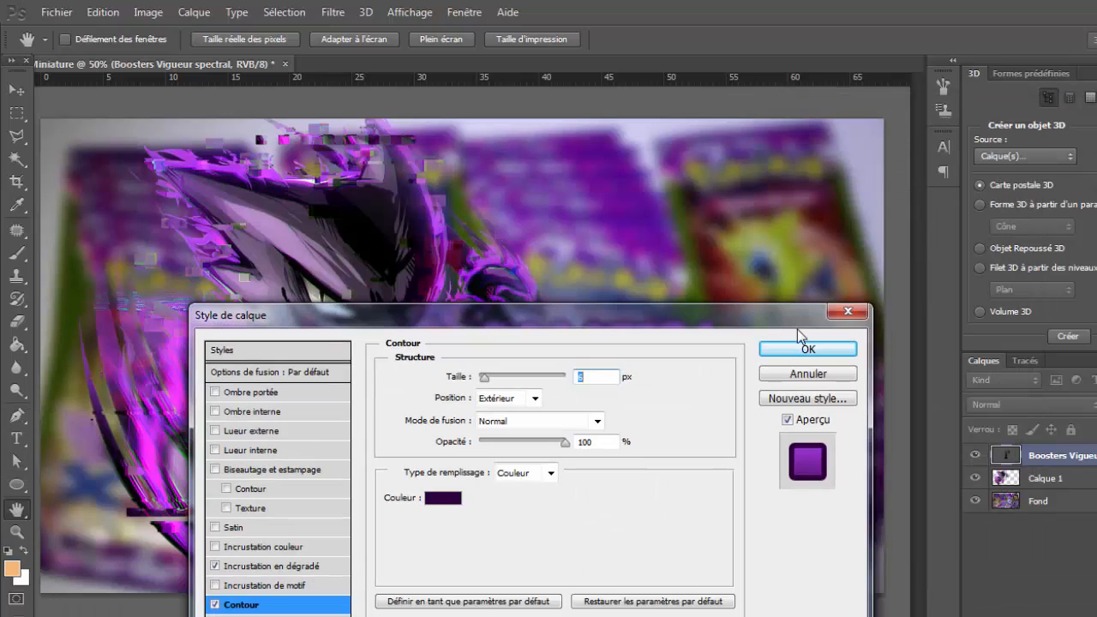
left_click(808, 350)
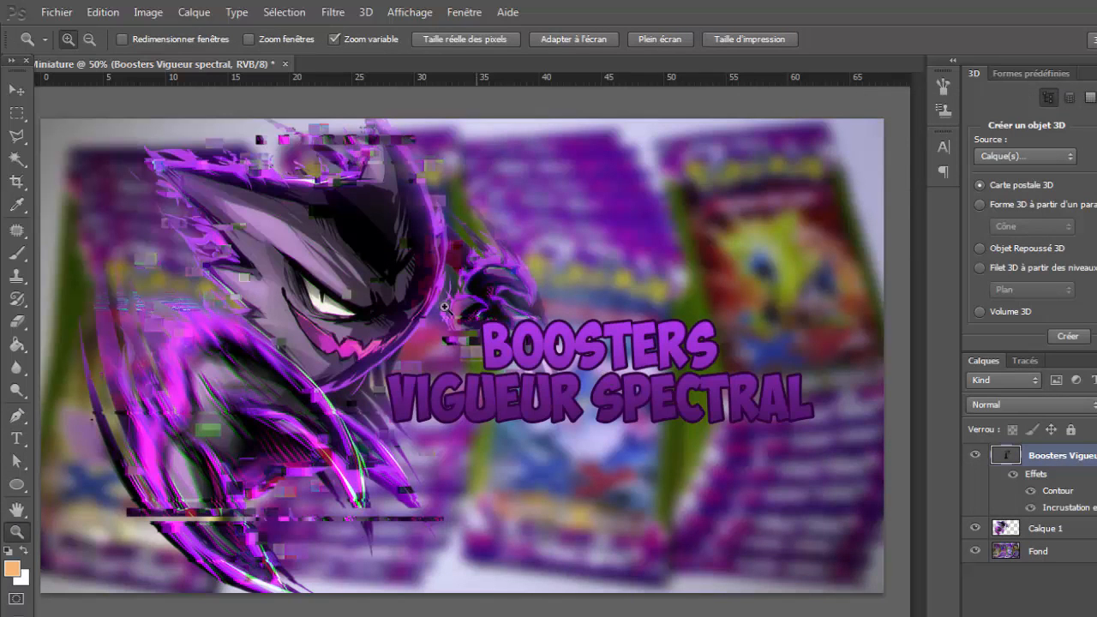
left_click(1096, 455)
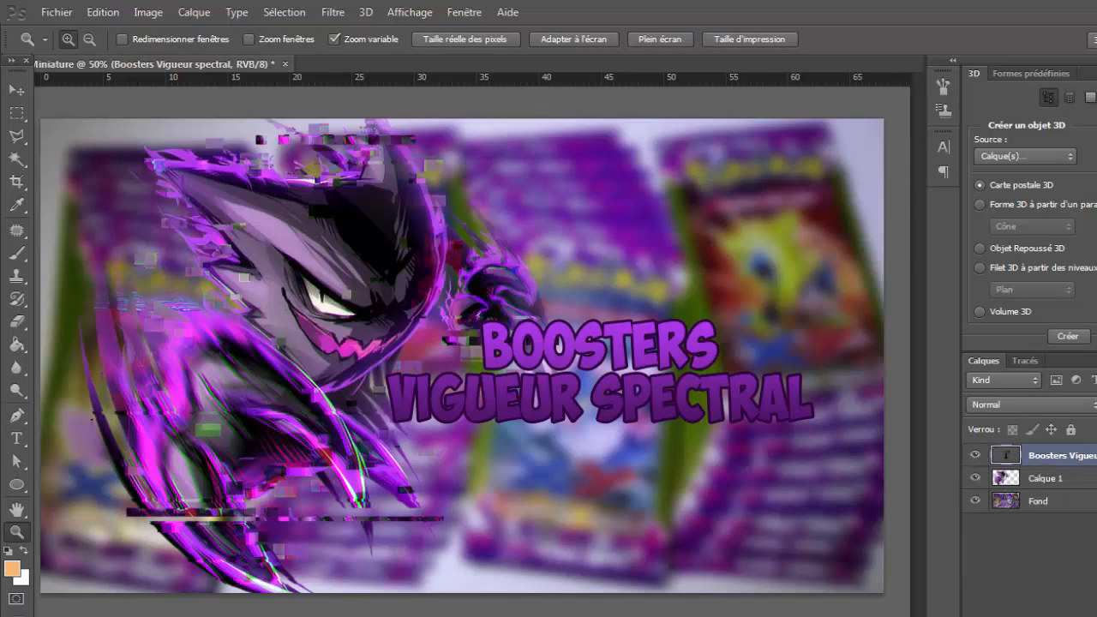
Select the whole Fond background layer and paste a copy of it as a new layer above it.
left_click(1078, 503)
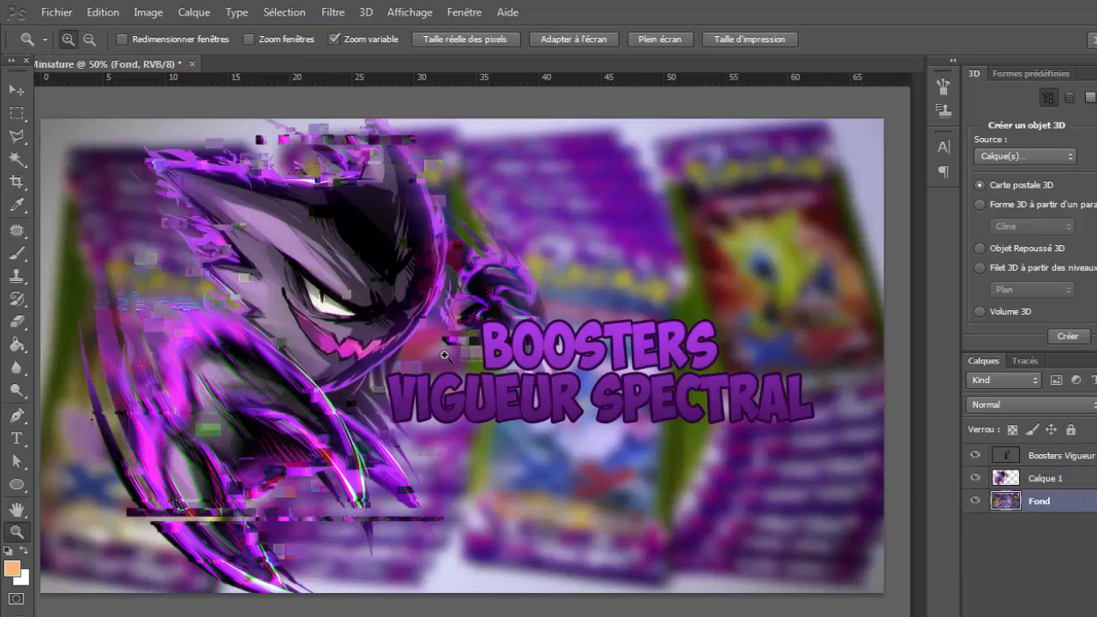
left_click(16, 112)
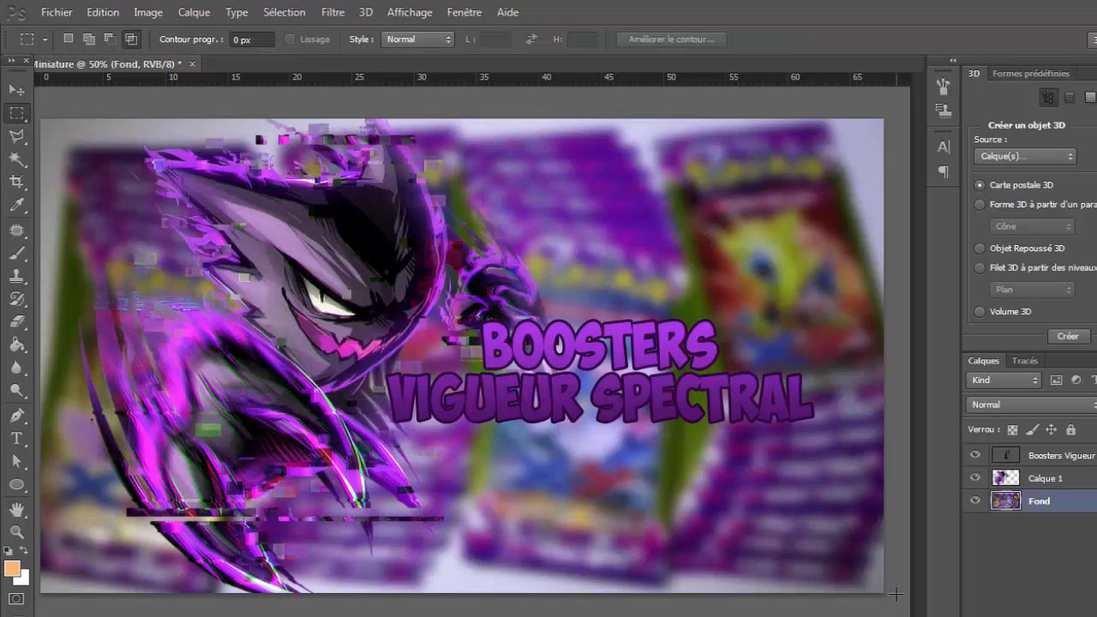
left_click_drag(802, 553, 1018, 428)
left_click_drag(900, 613, 12, 2)
key("ctrl+a")
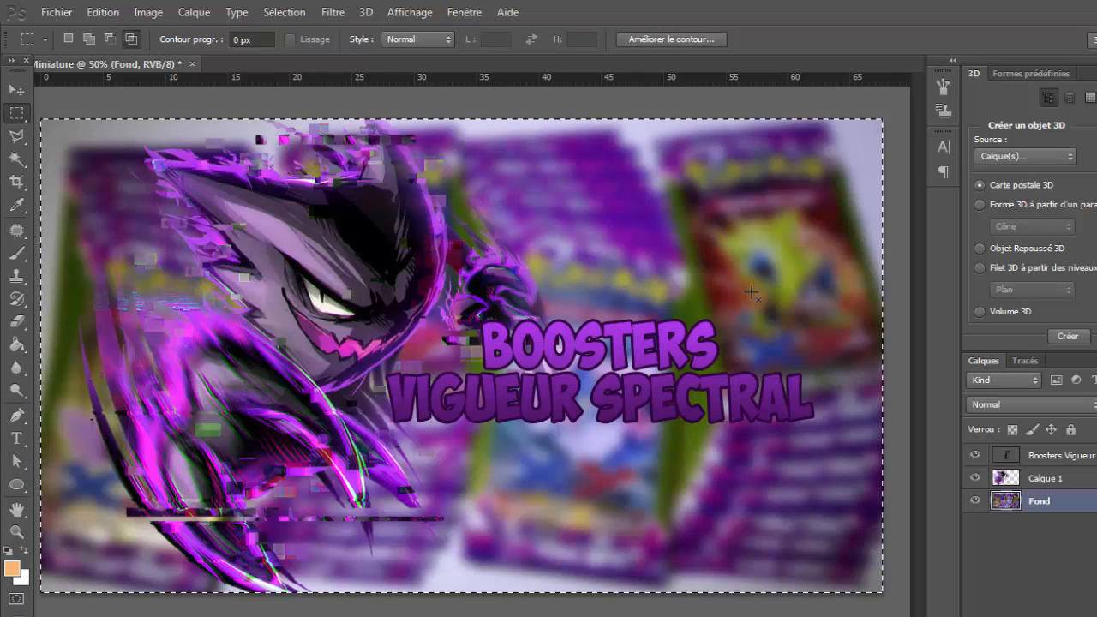
key("ctrl+v")
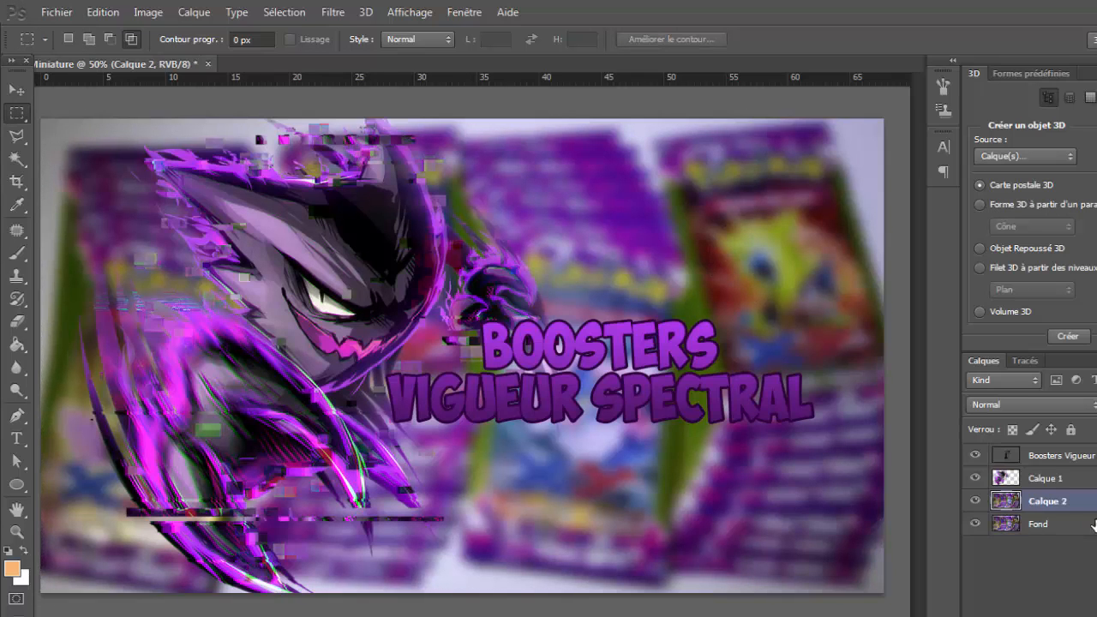
Toggle the visibility of Calque 2 and Fond to compare the copied background with the original.
left_click(976, 501)
left_click(978, 506)
left_click(977, 502)
left_click(976, 527)
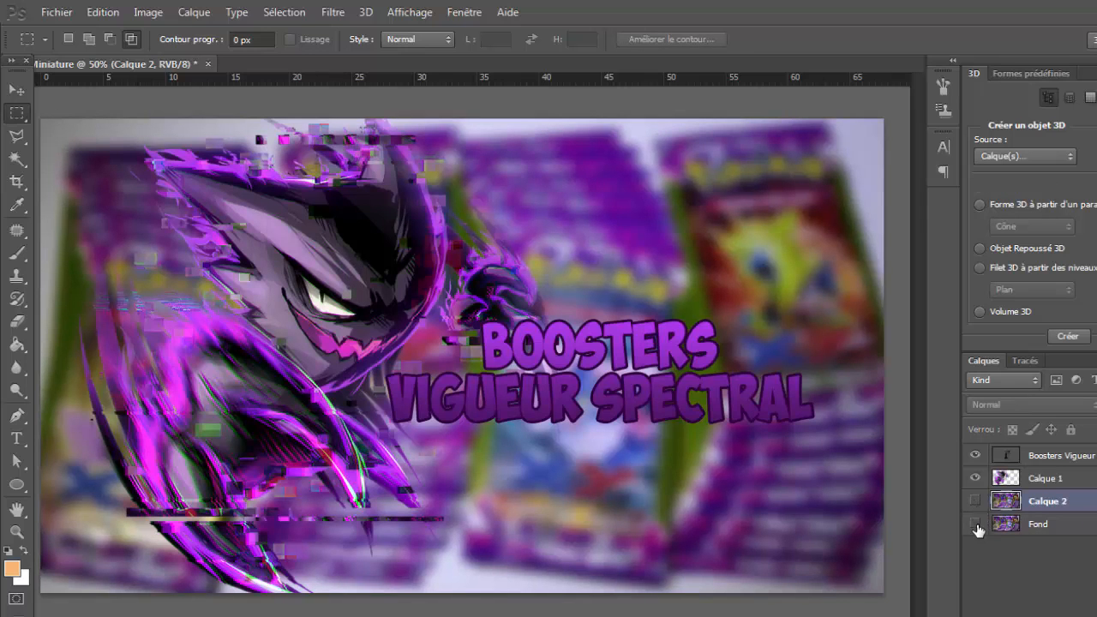
left_click(977, 501)
left_click(976, 526)
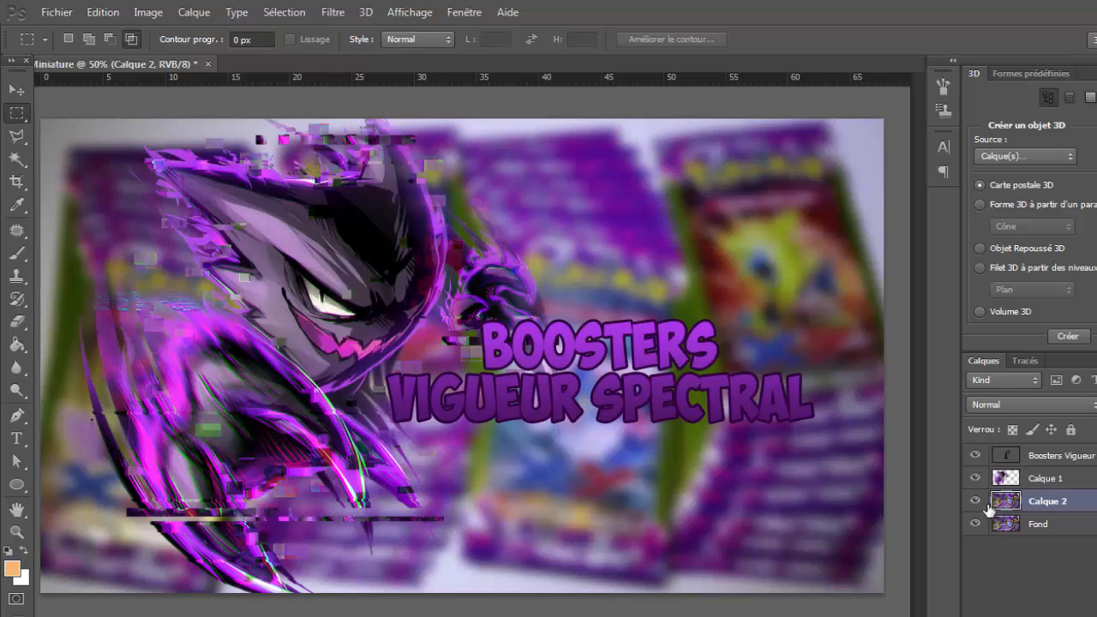
Rename the duplicated background layer Calque 2 as contour.
left_click(1062, 519)
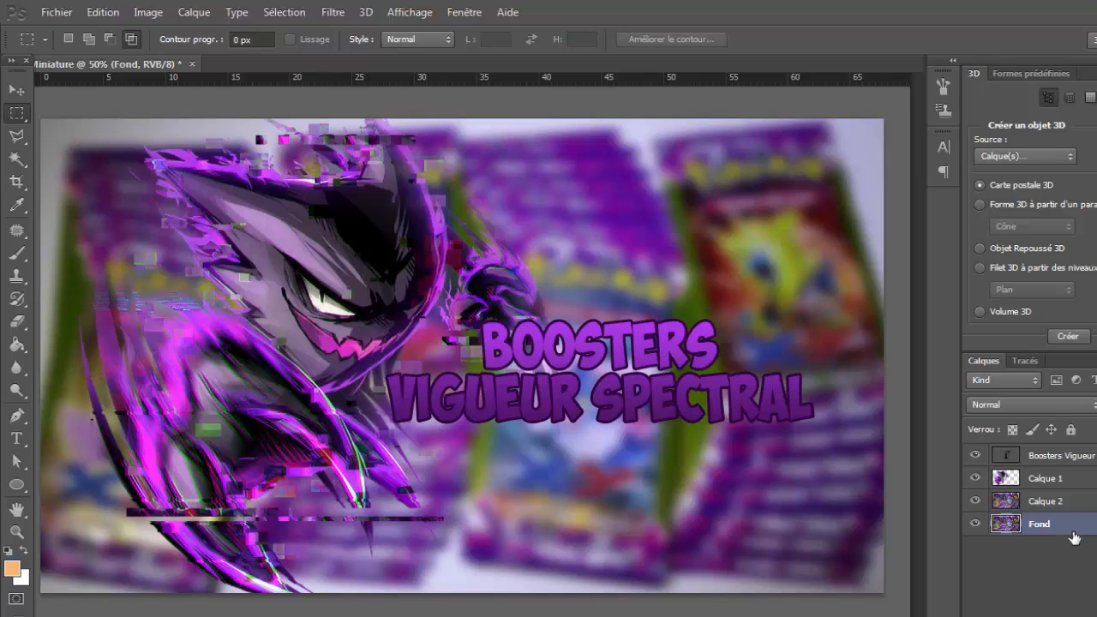
left_click(1077, 509)
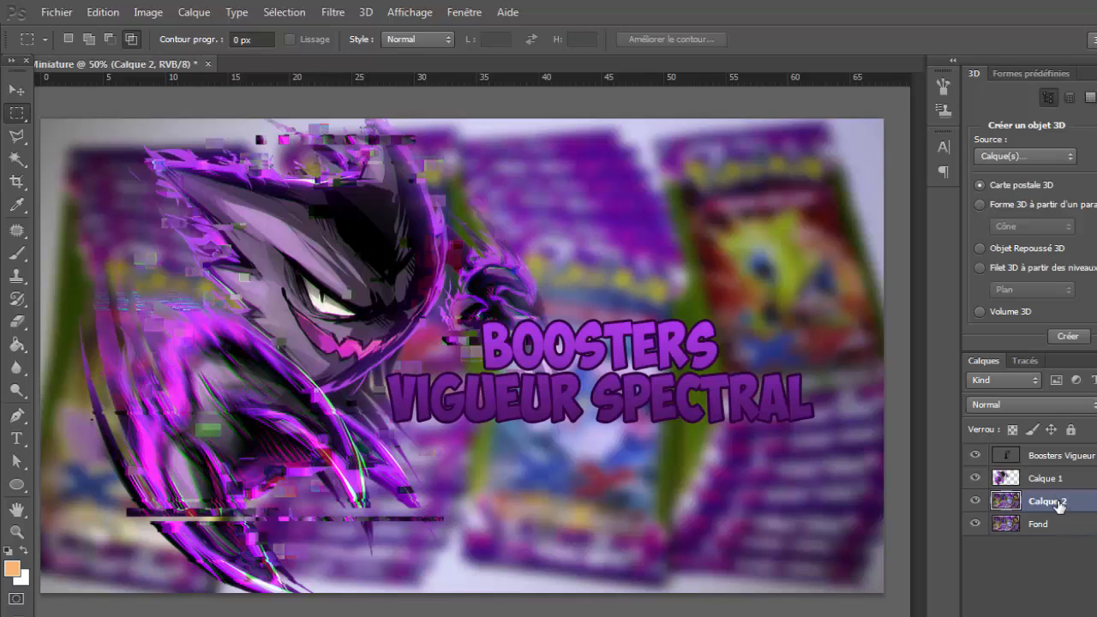
double_click(1060, 502)
type("contour")
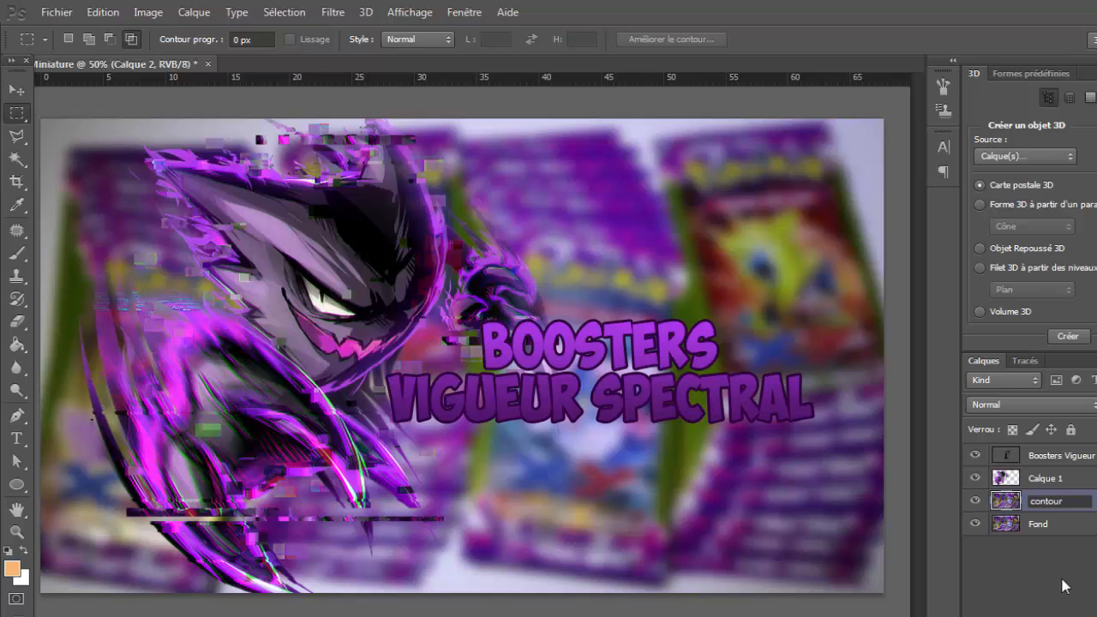
key("Return")
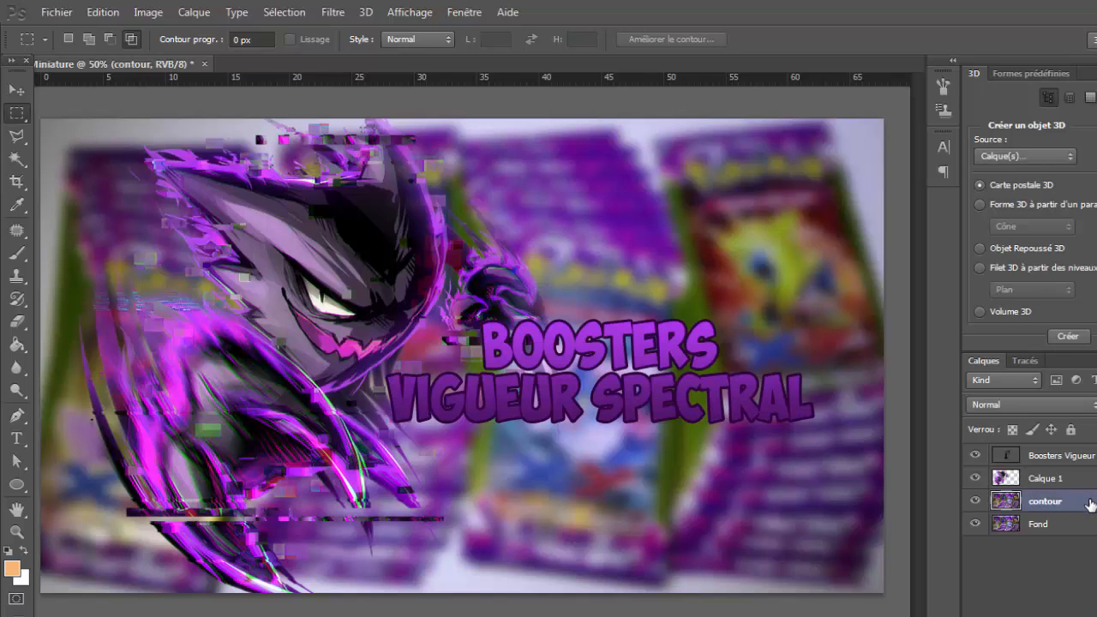
Add a stroke (Contour) effect to the contour layer with position Intérieur and a size of 18 px.
key("h")
double_click(1004, 499)
left_click_drag(585, 251, 604, 84)
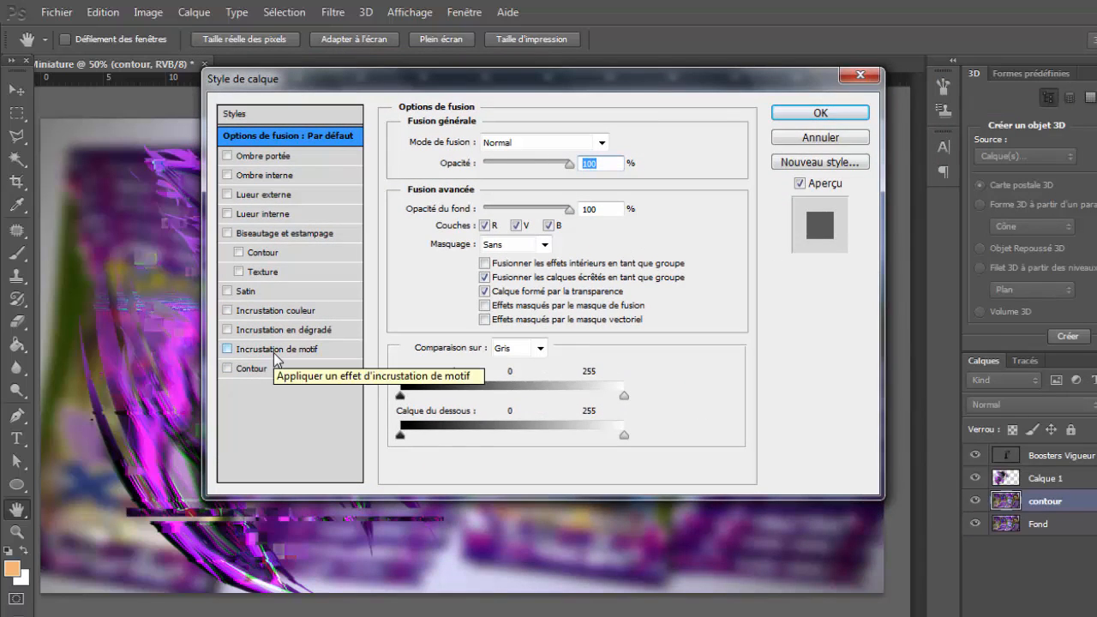
left_click(227, 368)
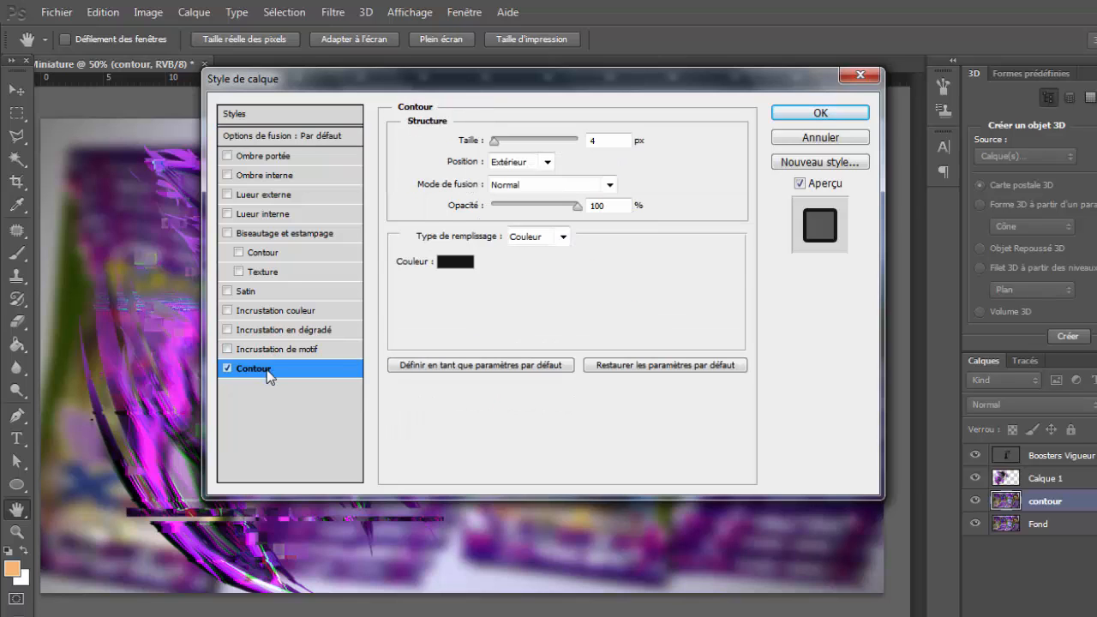
left_click(503, 168)
left_click(505, 178)
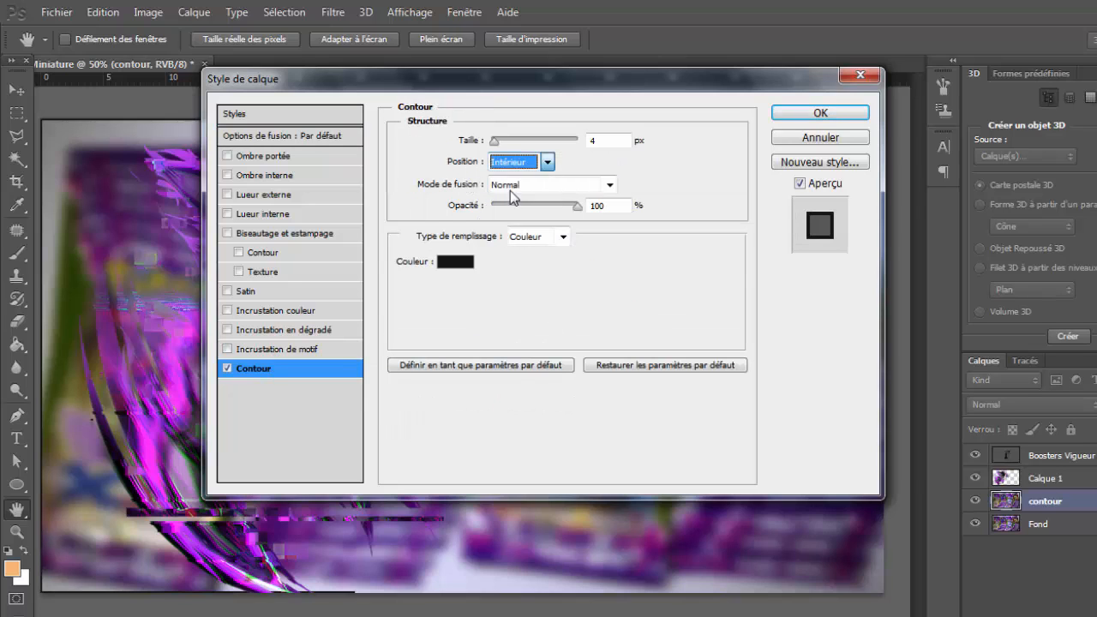
left_click_drag(496, 140, 504, 144)
Set the frame stroke's colour to dark purple 4d1266 sampled from the outer edge of Haunter's hand.
left_click(455, 261)
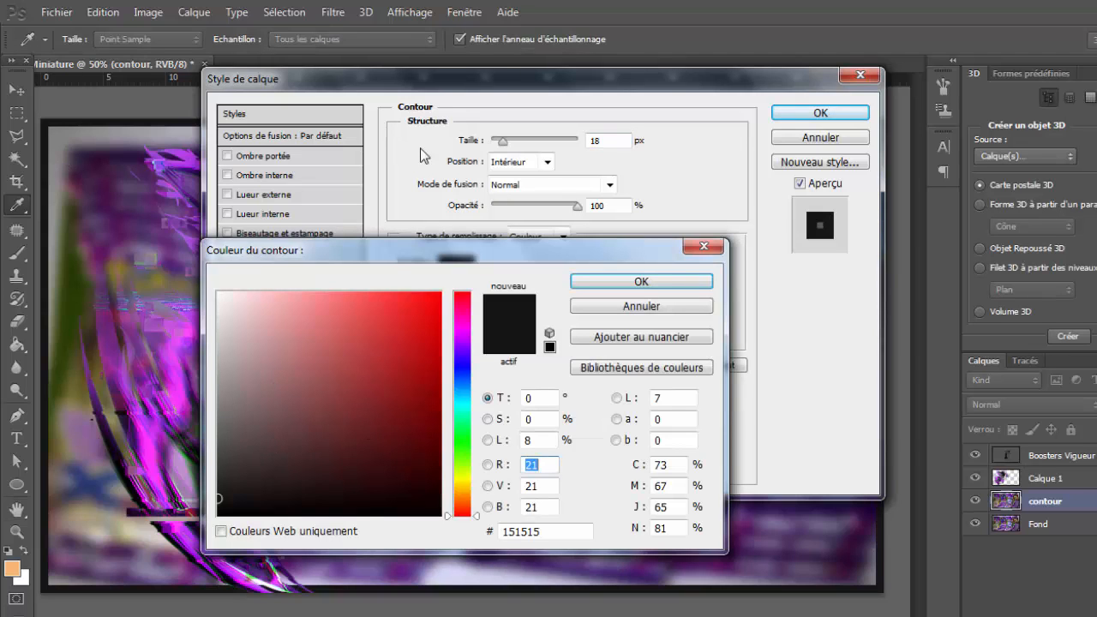
left_click(118, 358)
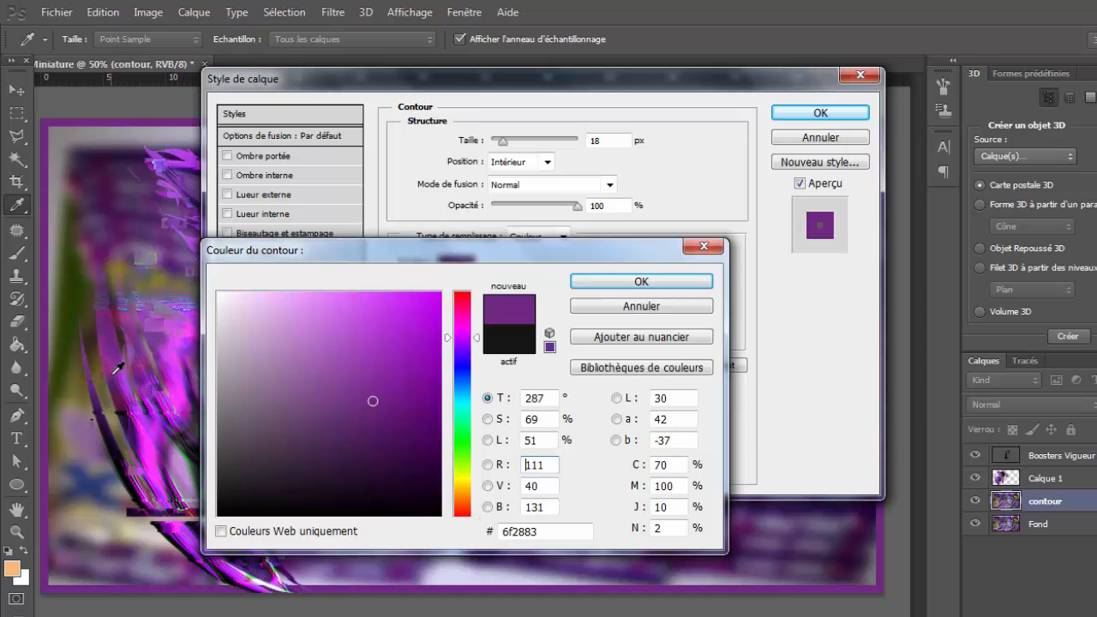
left_click(104, 402)
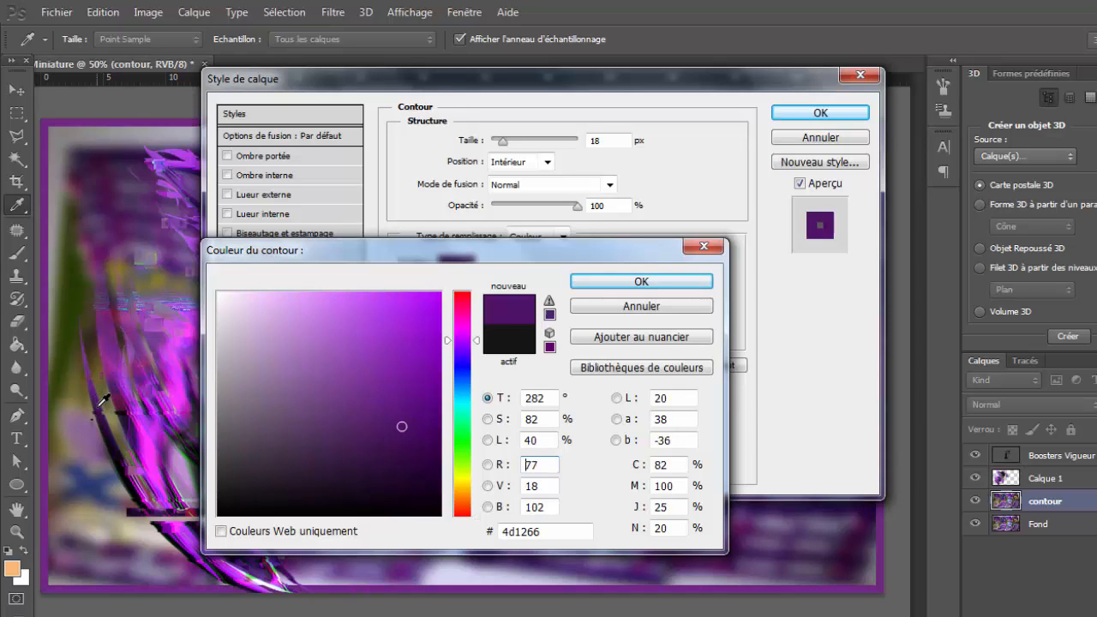
left_click(631, 285)
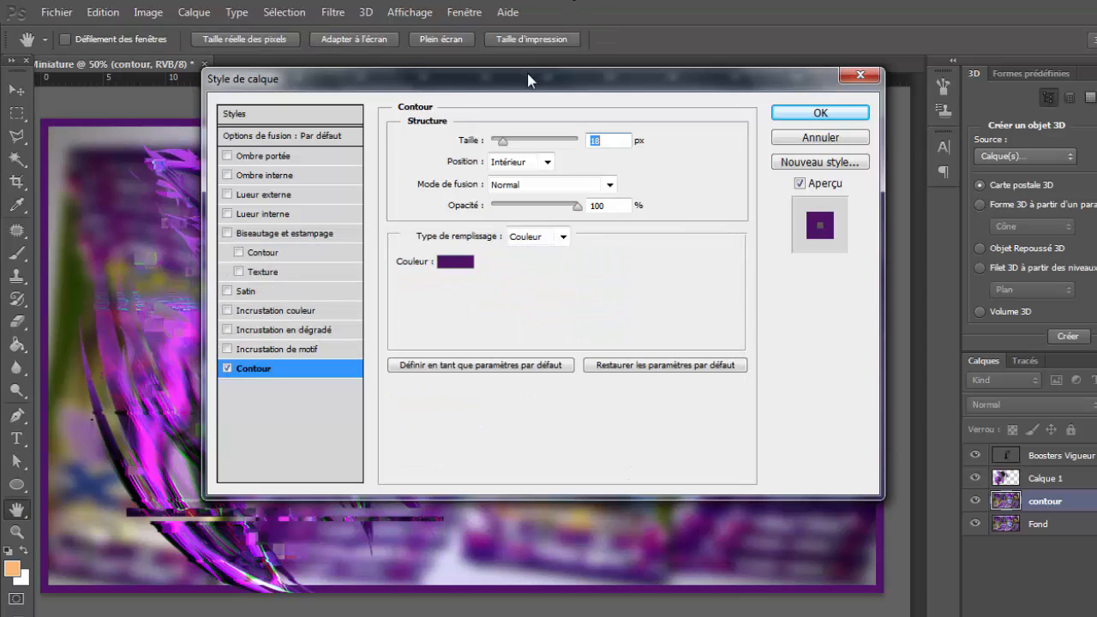
Set the frame stroke's opacity to 82 % and its blend mode to Densité couleur -.
left_click_drag(527, 76, 622, 220)
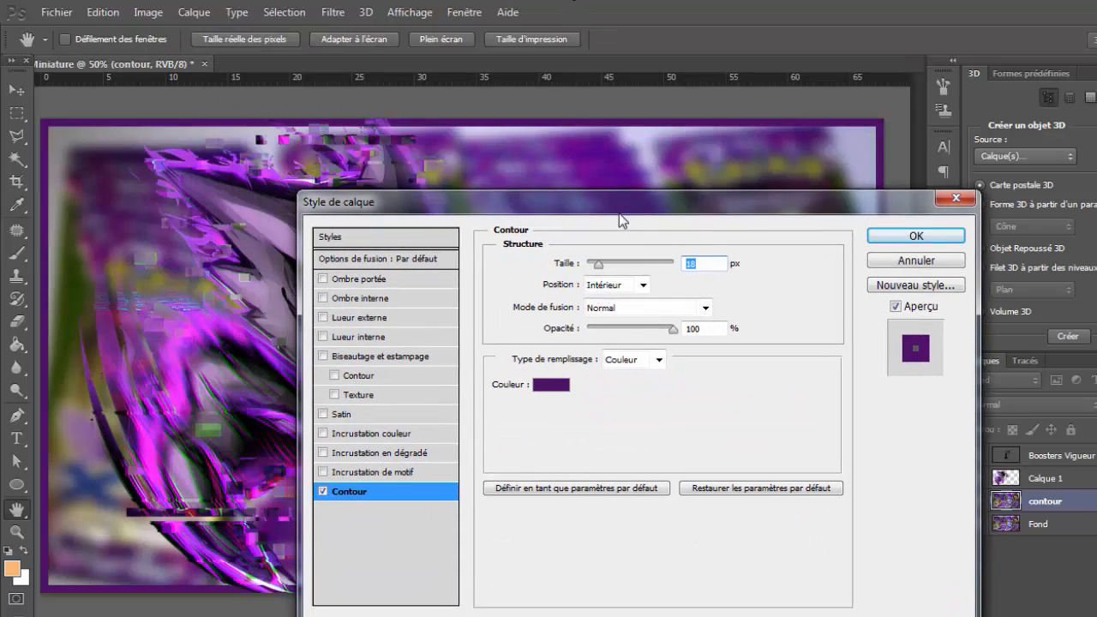
left_click(653, 308)
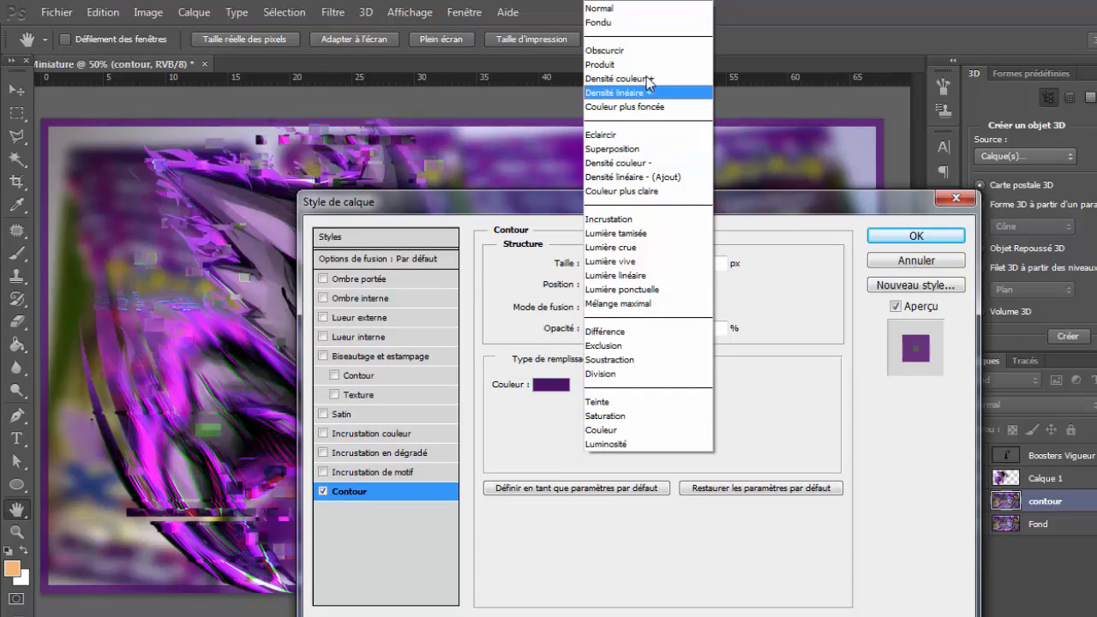
left_click(631, 163)
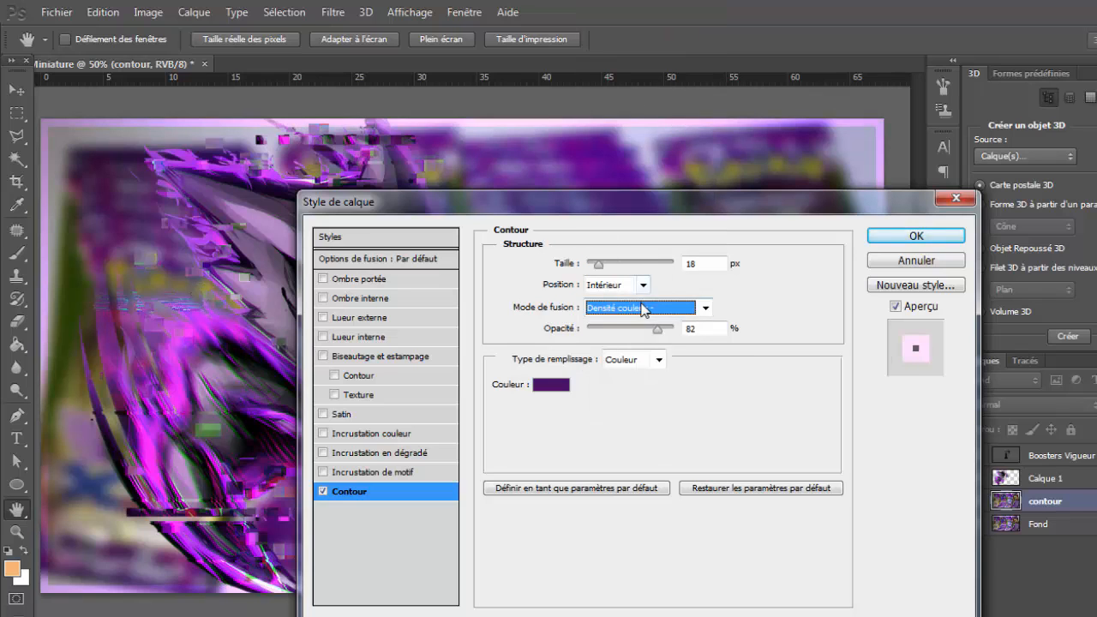
Set the frame stroke's blend mode to Lumière crue, size to 24 px and opacity to 79 %.
left_click(673, 306)
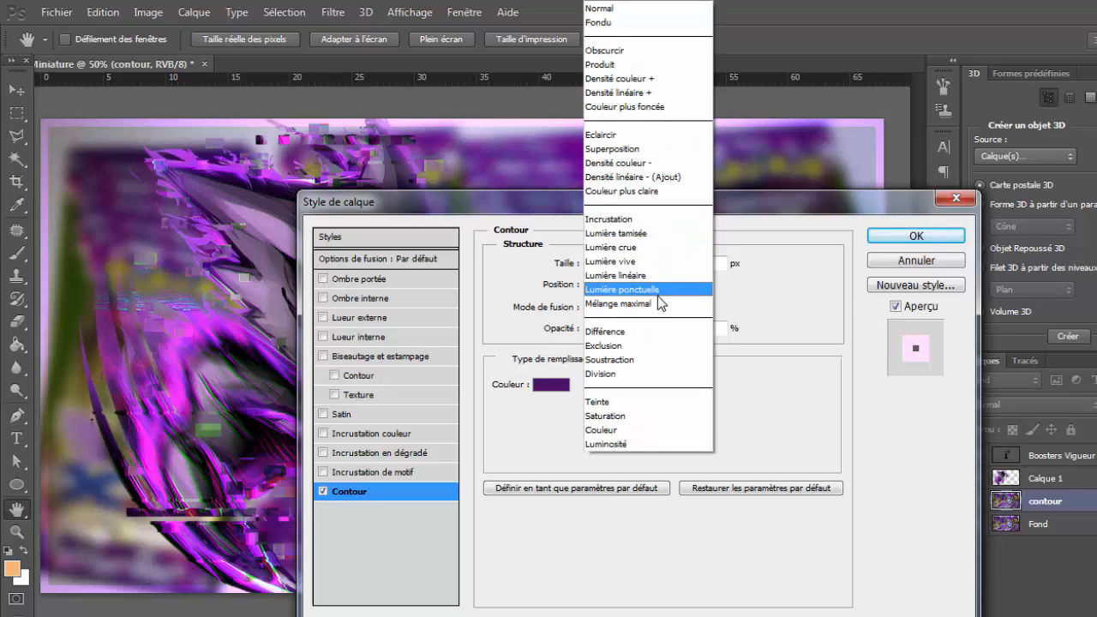
left_click(650, 249)
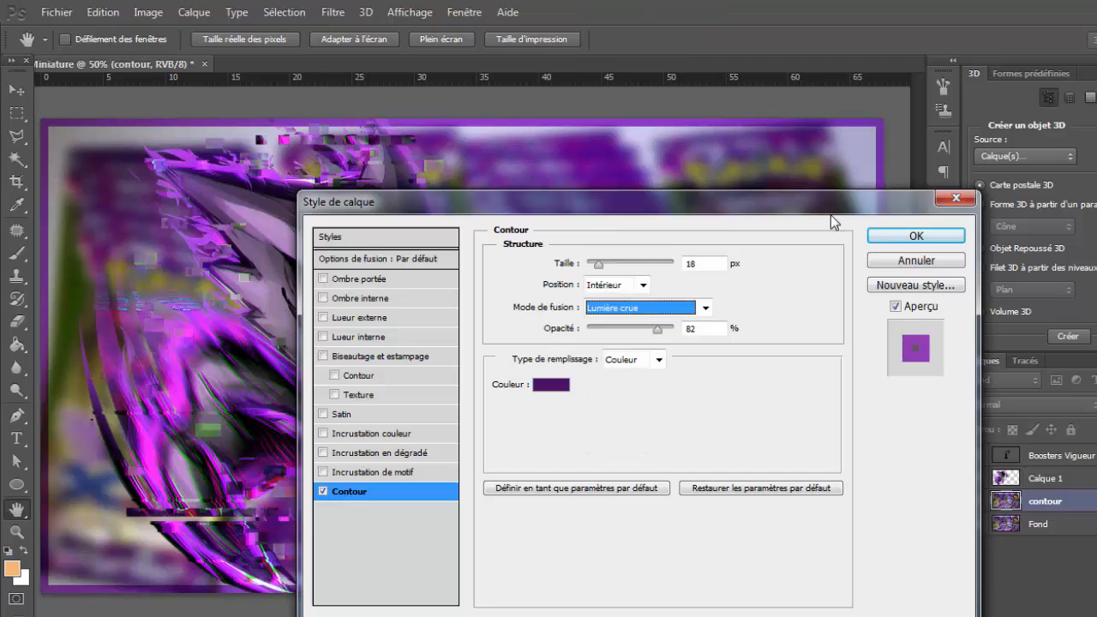
left_click_drag(763, 214, 757, 169)
left_click_drag(576, 221, 579, 220)
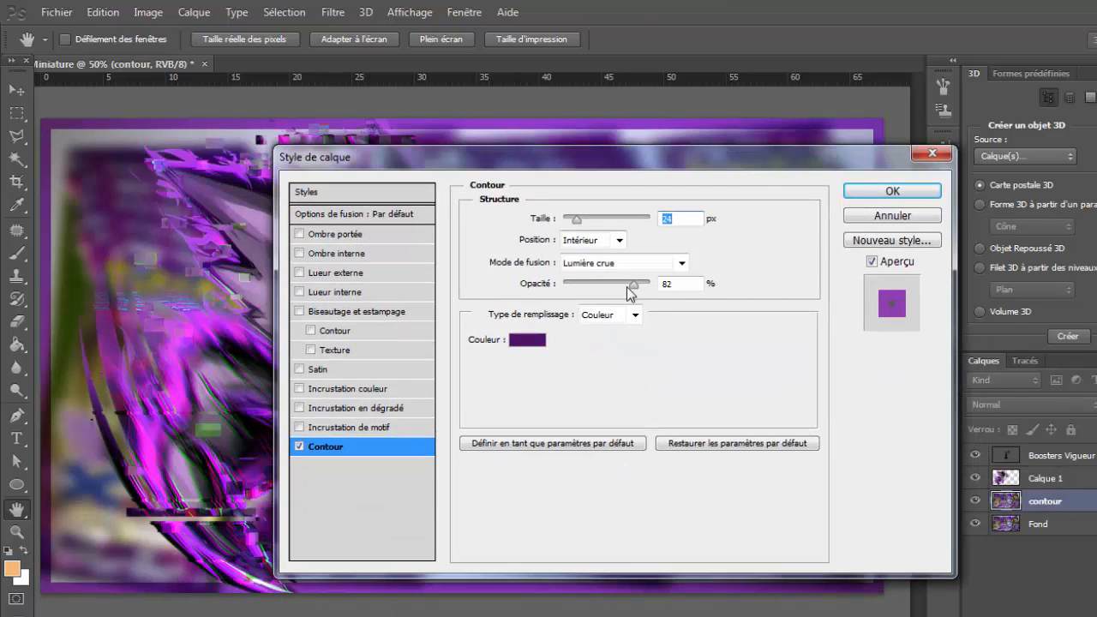
left_click_drag(633, 284, 632, 289)
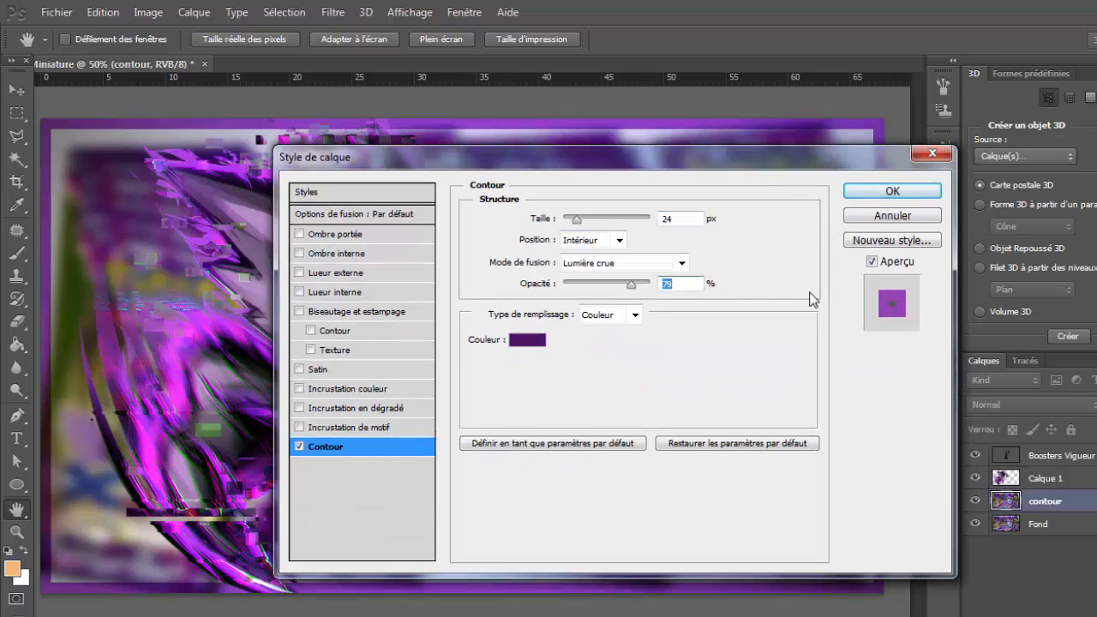
left_click(895, 190)
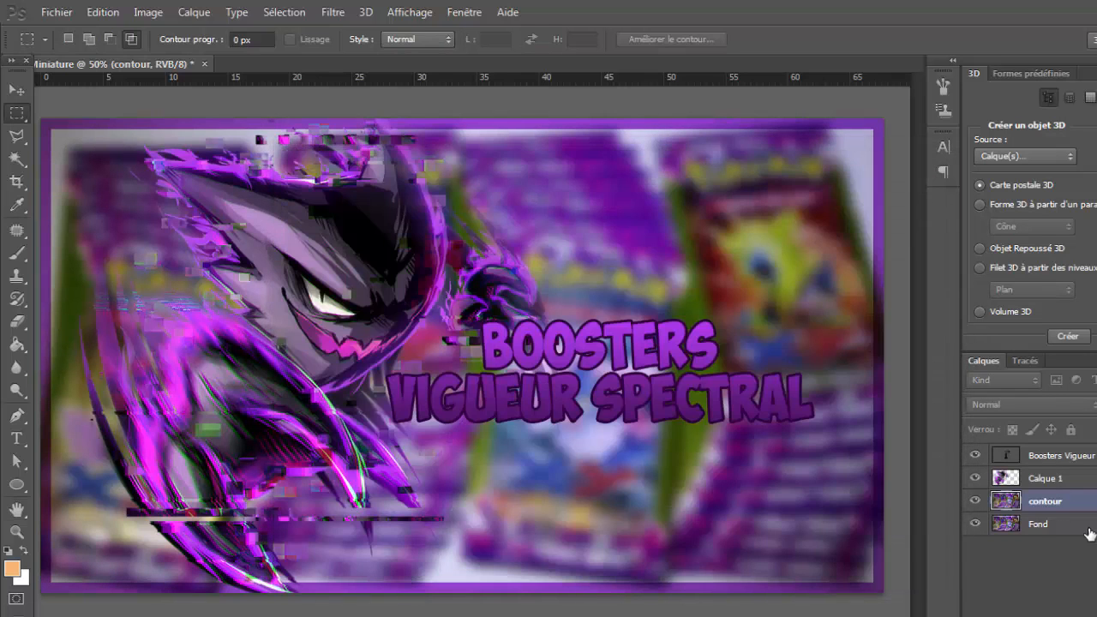
Duplicate the Fond layer and hide the contour layer.
left_click(1096, 501)
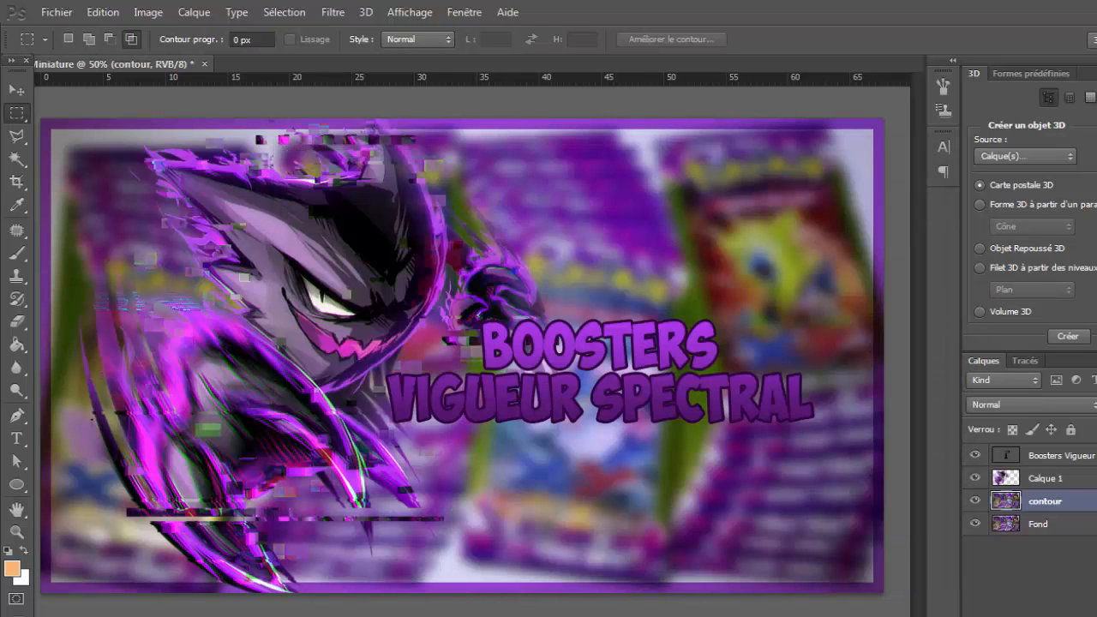
left_click(1093, 532)
key("ctrl+j")
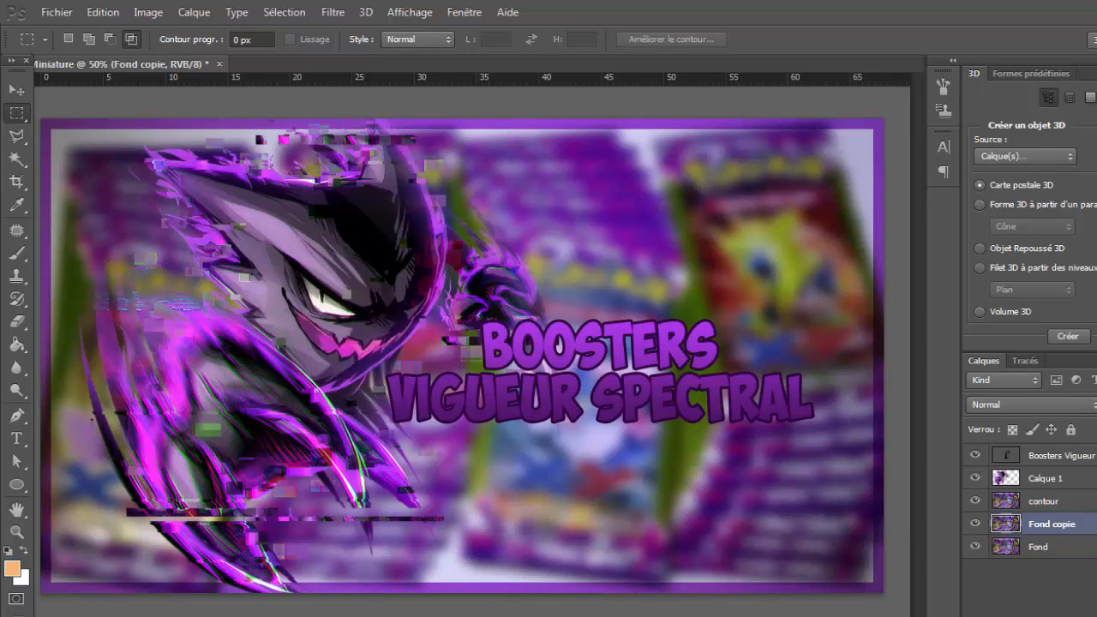
left_click(975, 502)
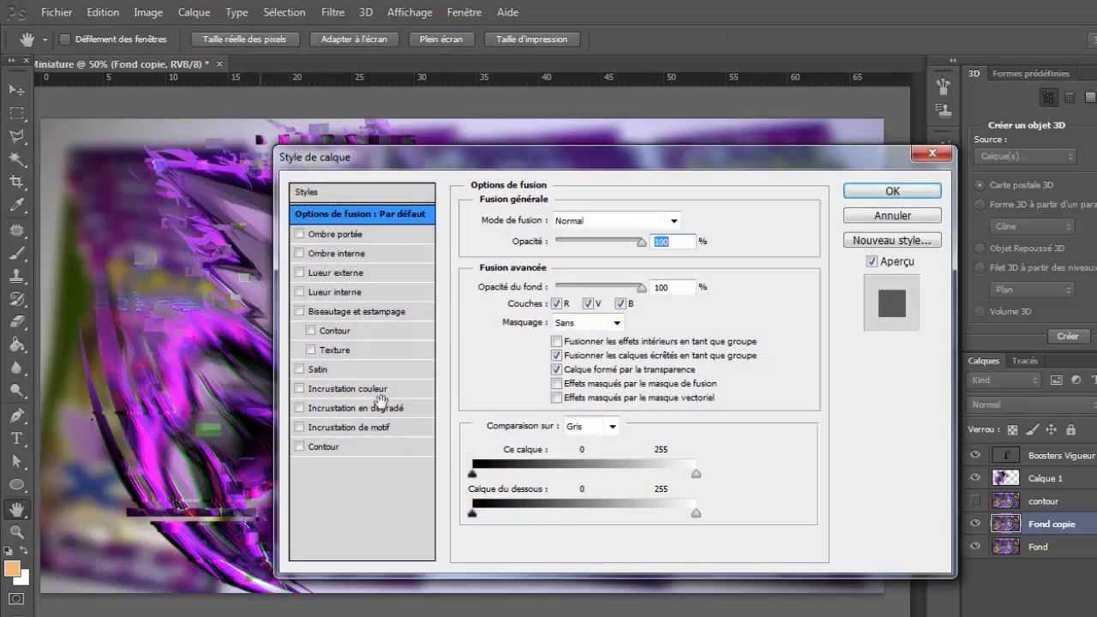
Try a 24 px stroke (Contour) with position Intérieur on the Fond copie layer.
left_click(341, 444)
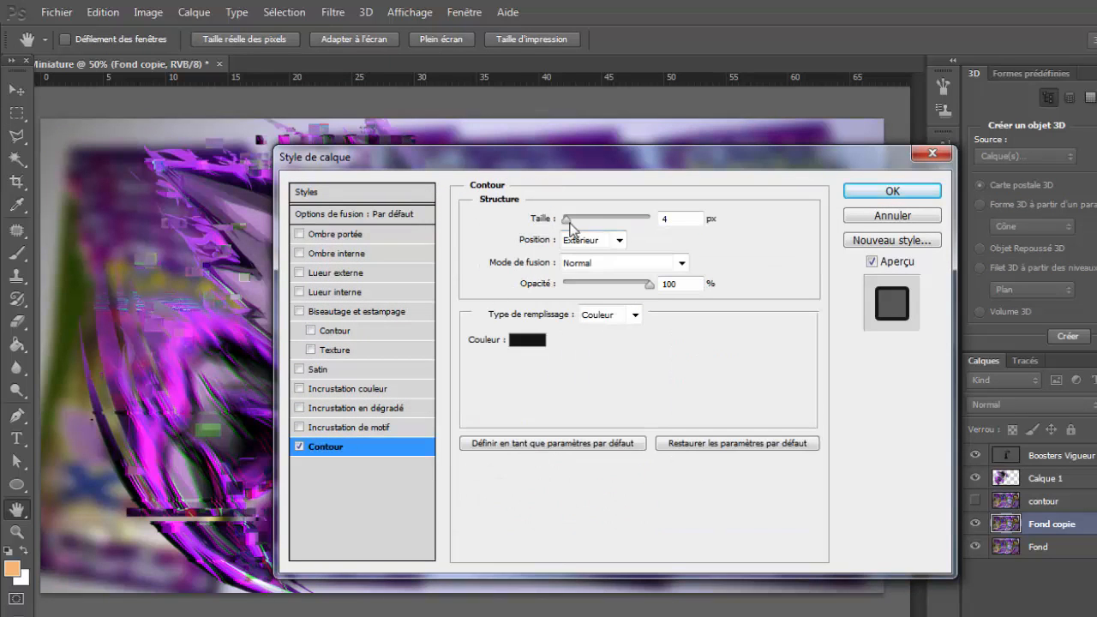
left_click(590, 240)
left_click(577, 269)
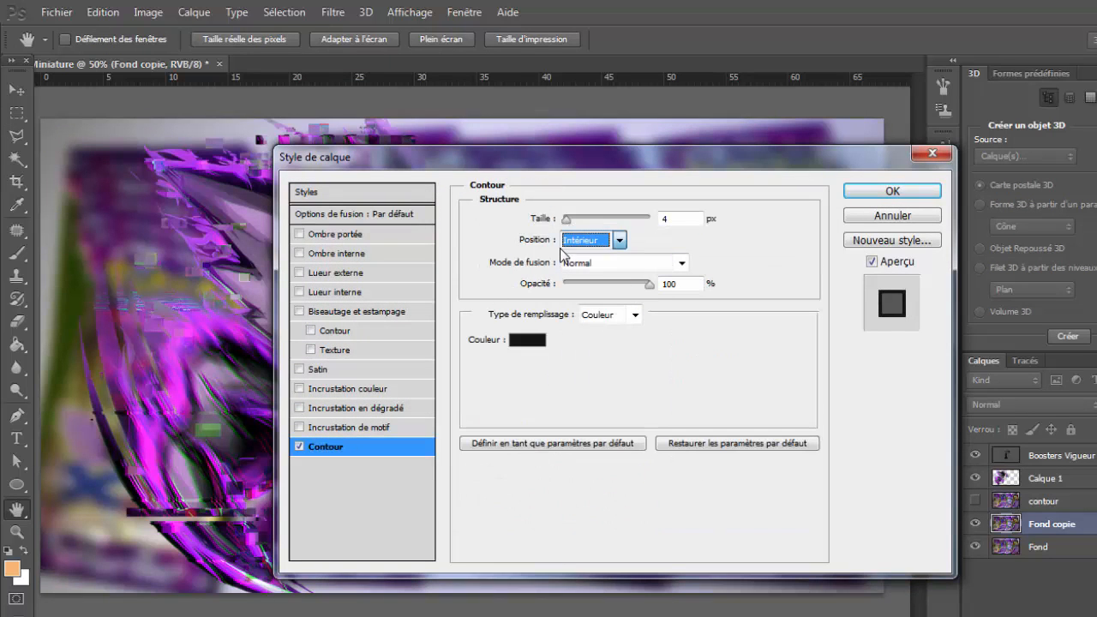
left_click_drag(572, 226, 576, 223)
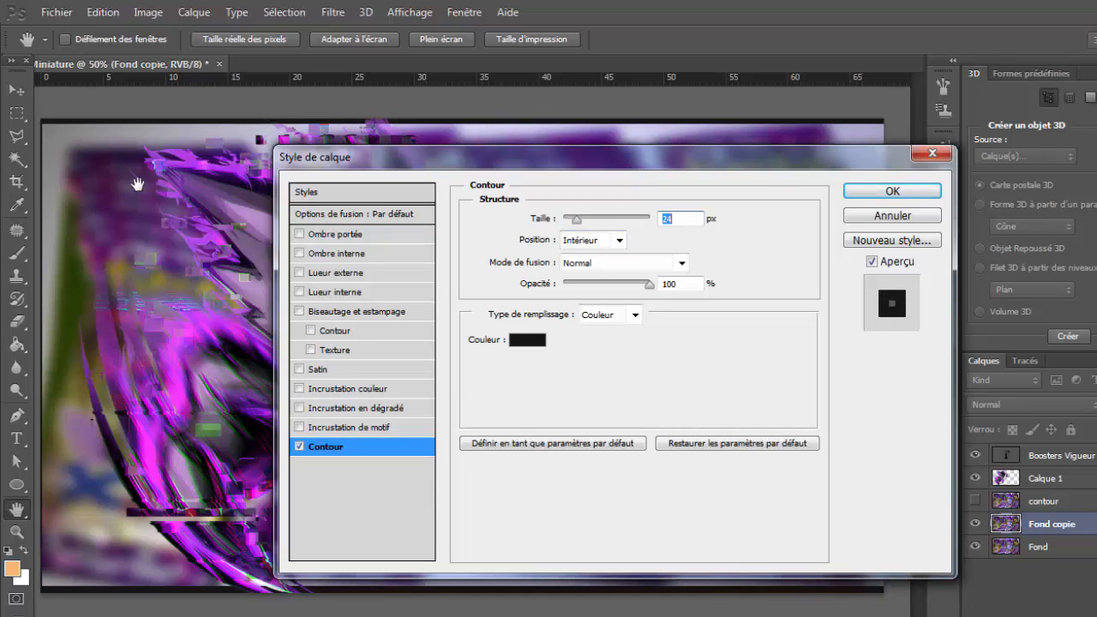
left_click(892, 216)
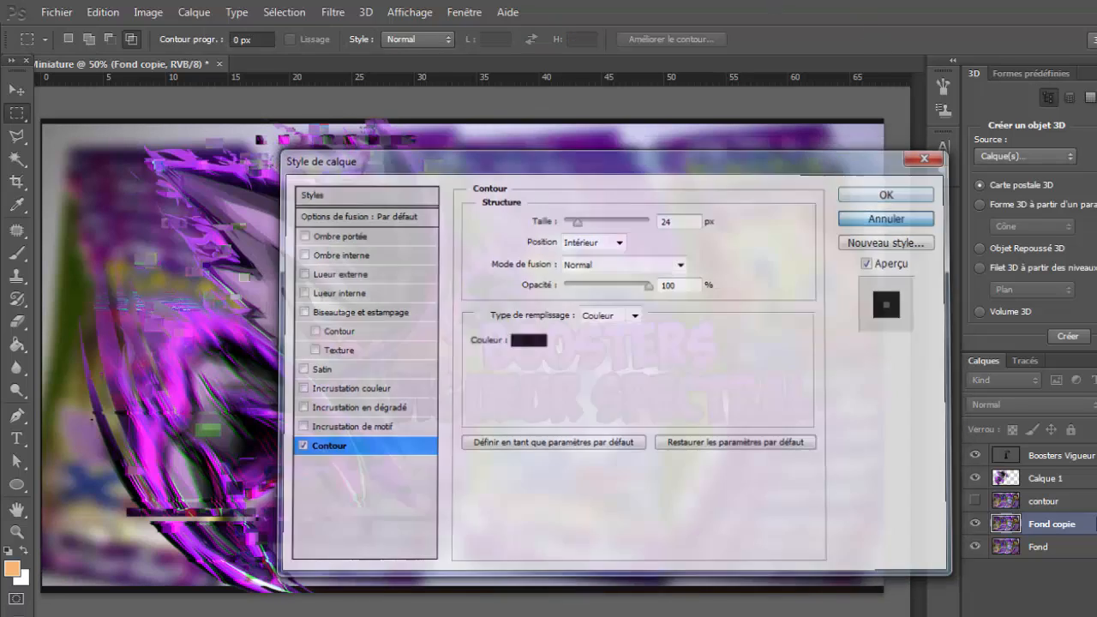
Delete the Fond copie layer and show the contour layer again.
key("Delete")
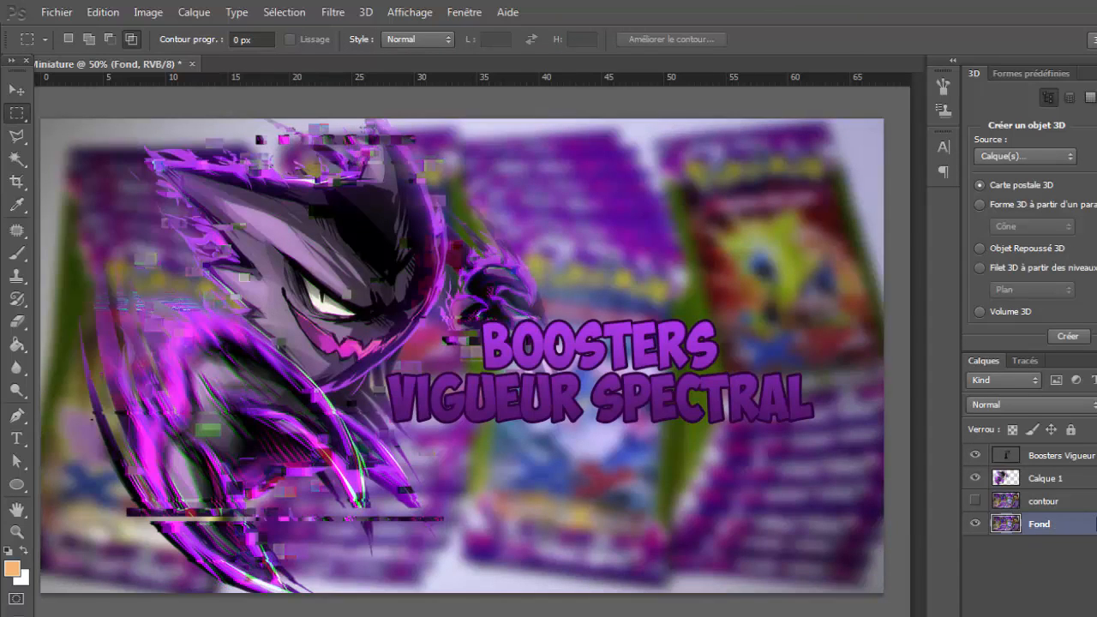
left_click(985, 501)
left_click(974, 501)
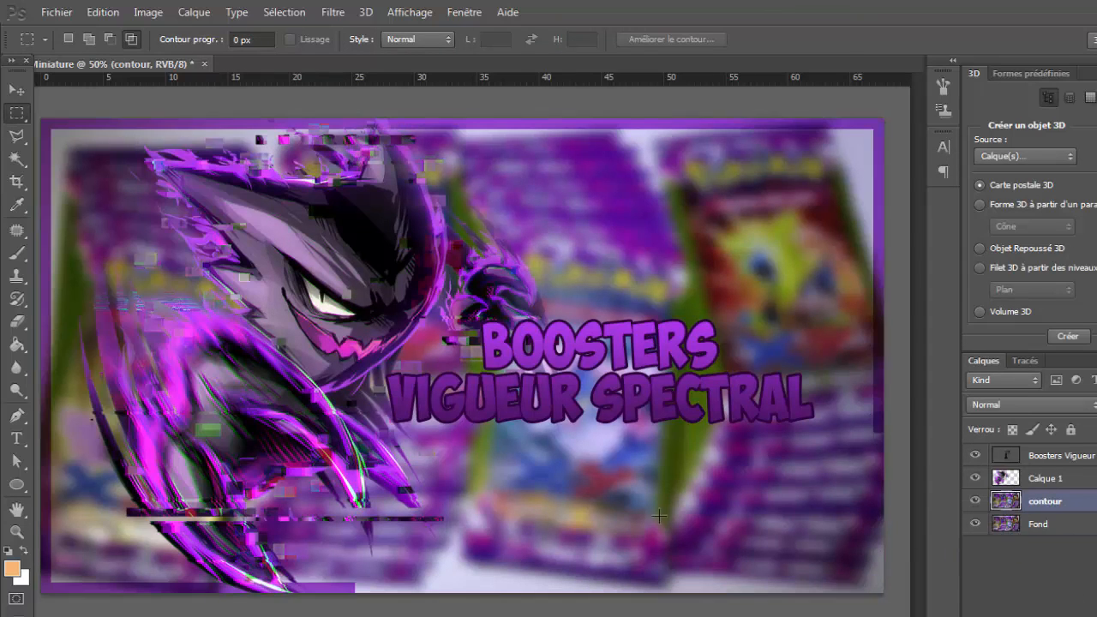
Rename the Haunter layer Calque 1 as pokemon.
left_click(1089, 483)
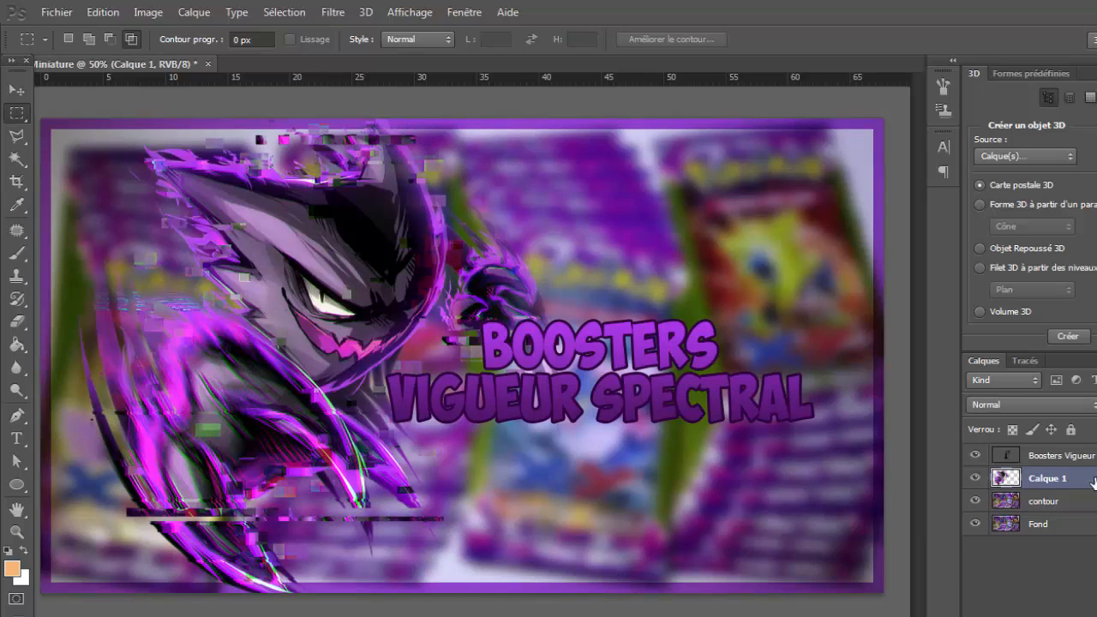
double_click(1044, 478)
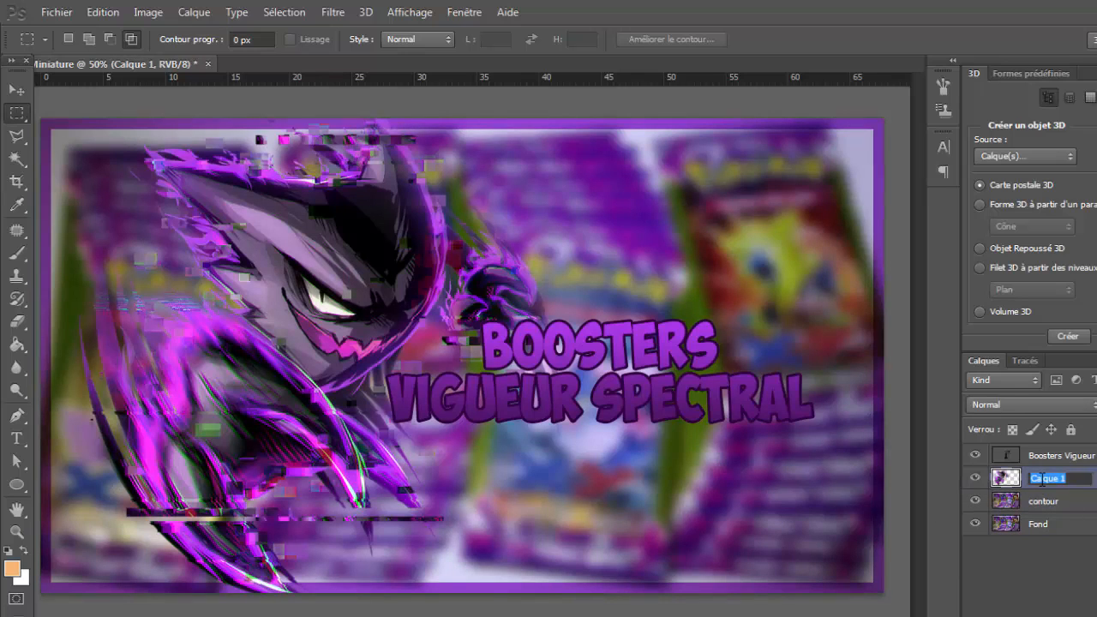
type("pokemon")
Add an outer glow (Lueur externe) to the pokemon layer with a size of 122 px and Grossi of 8 %.
left_click(1089, 479)
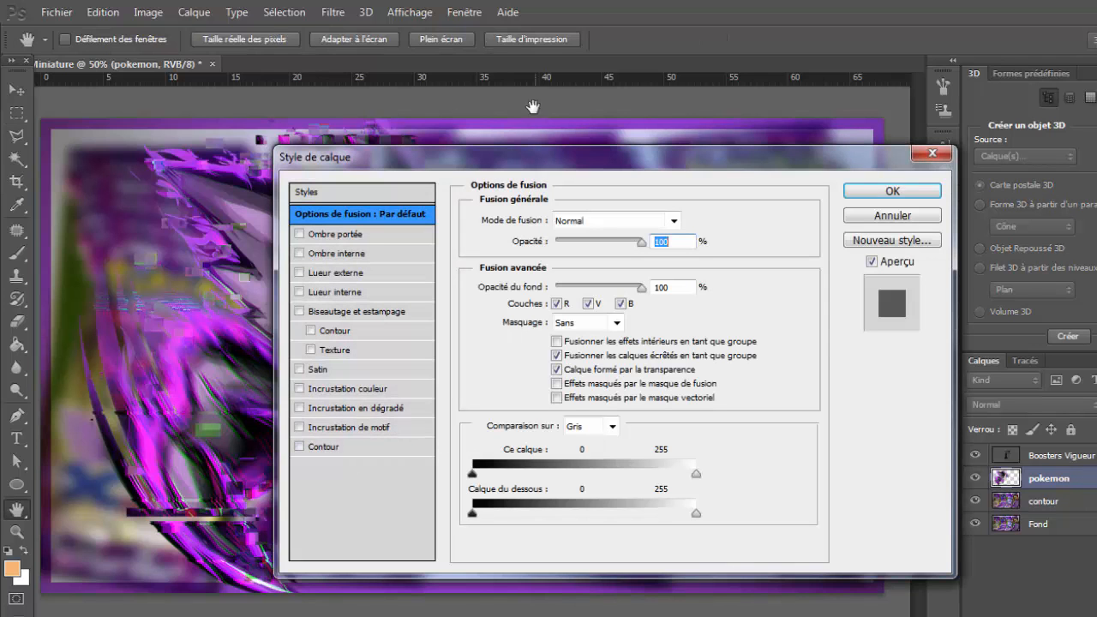
left_click_drag(460, 154, 573, 201)
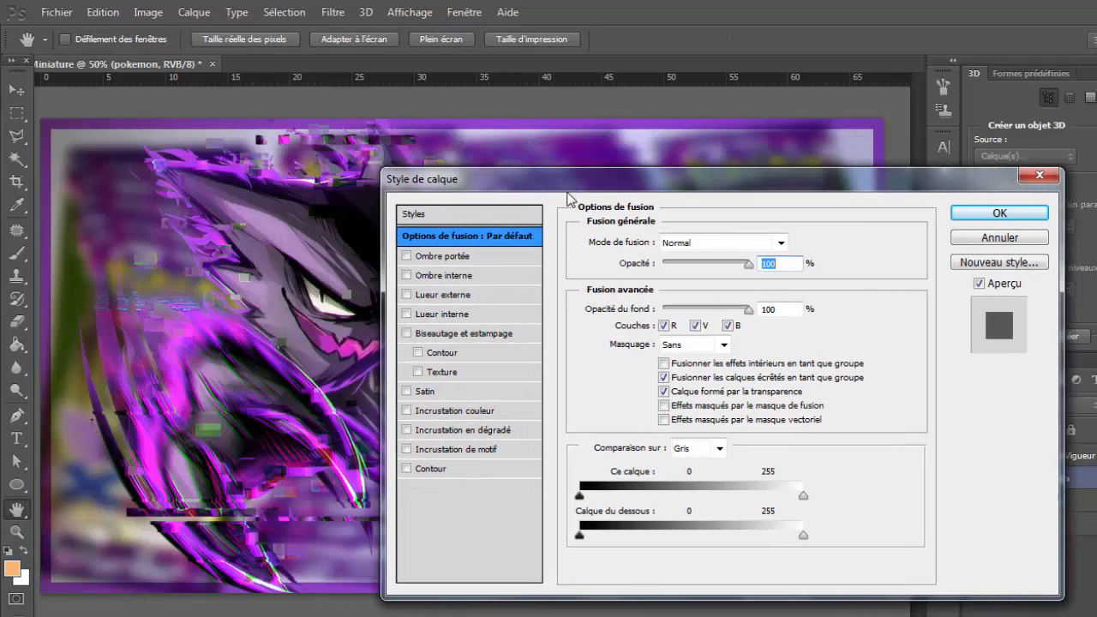
left_click(445, 466)
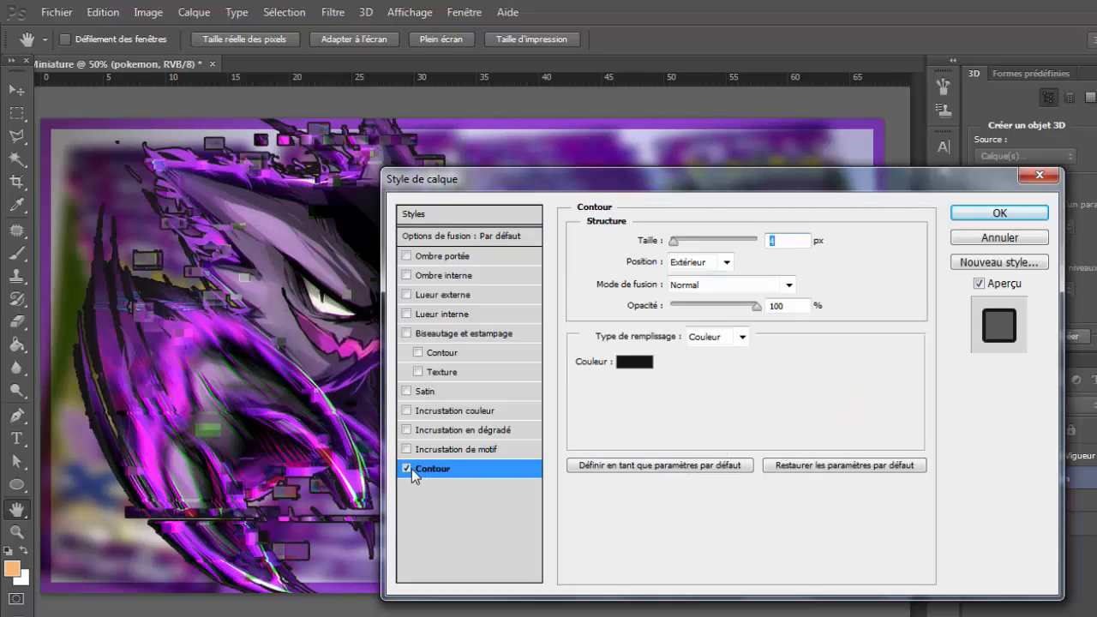
left_click(407, 468)
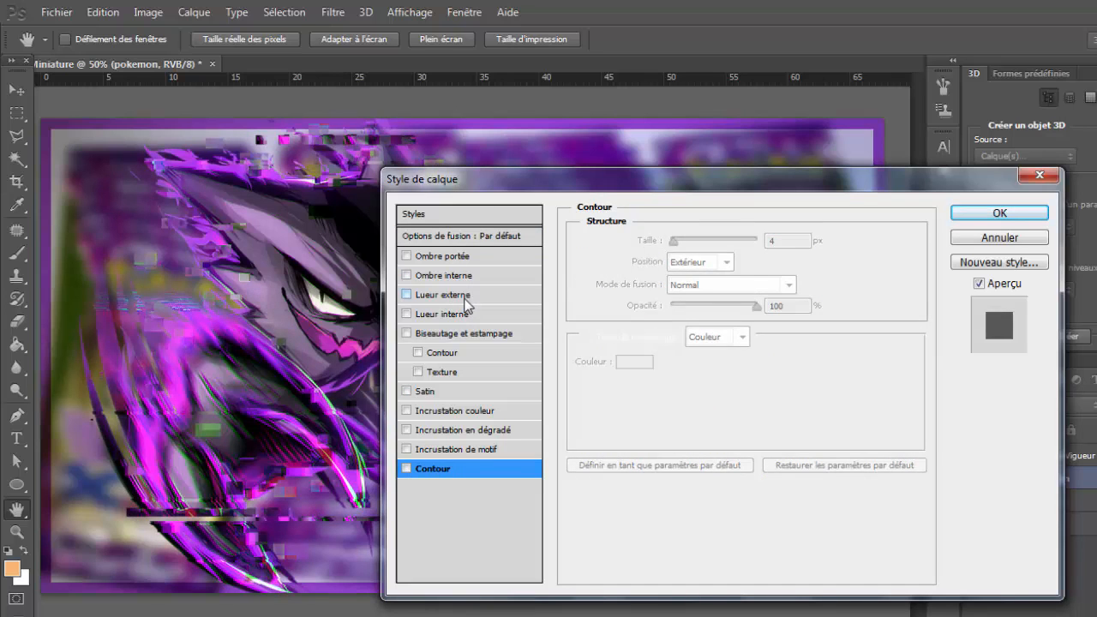
left_click(437, 296)
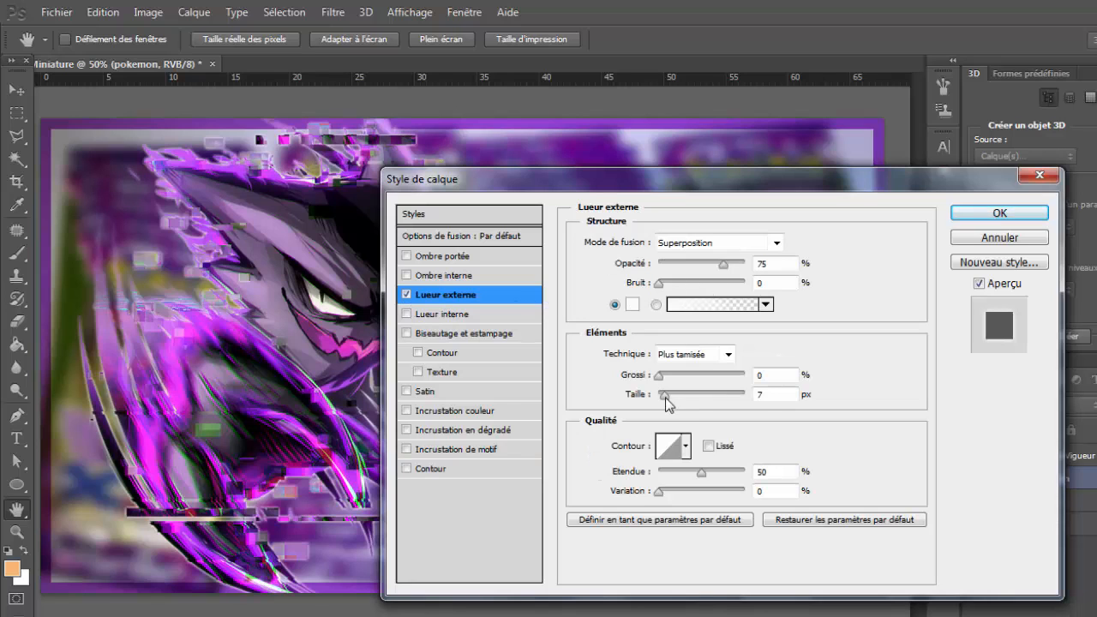
left_click_drag(666, 397, 706, 407)
mouse_move(661, 376)
left_mouse_down()
mouse_move(674, 385)
mouse_move(664, 378)
left_mouse_up()
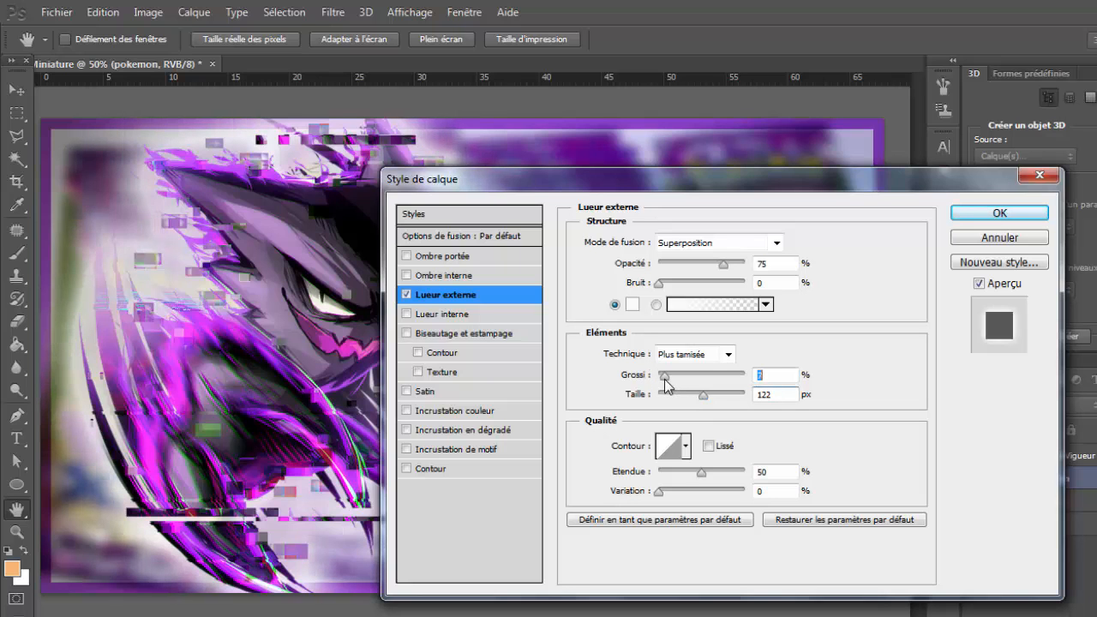
Give the glow a gradient starting in purple 782c8e sampled from Haunter, with its purple stop moved to about the middle.
left_click(701, 306)
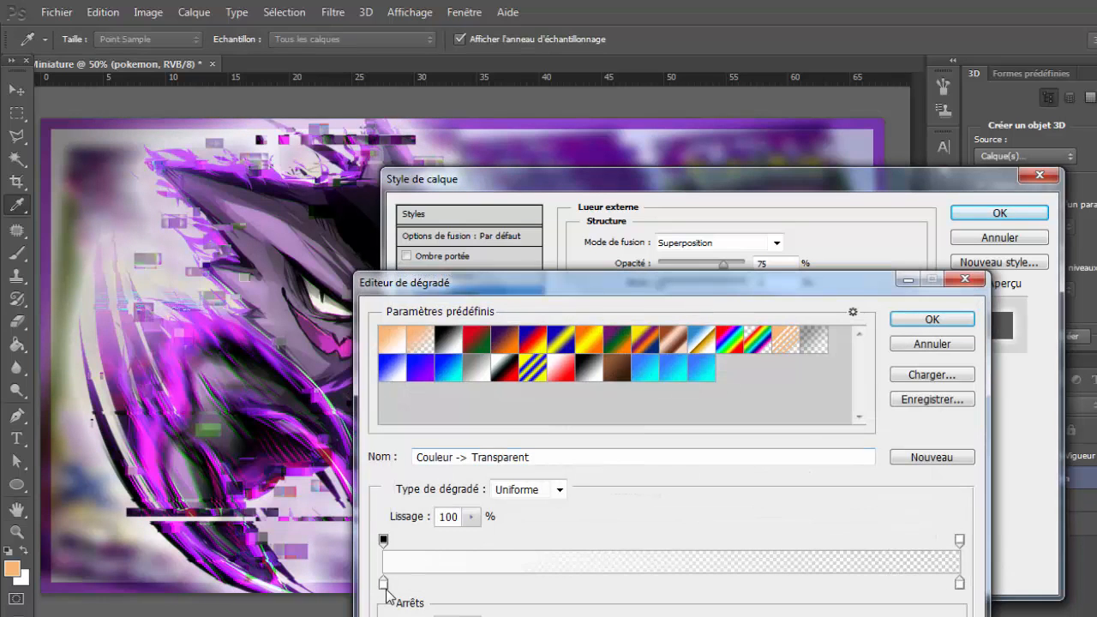
double_click(383, 582)
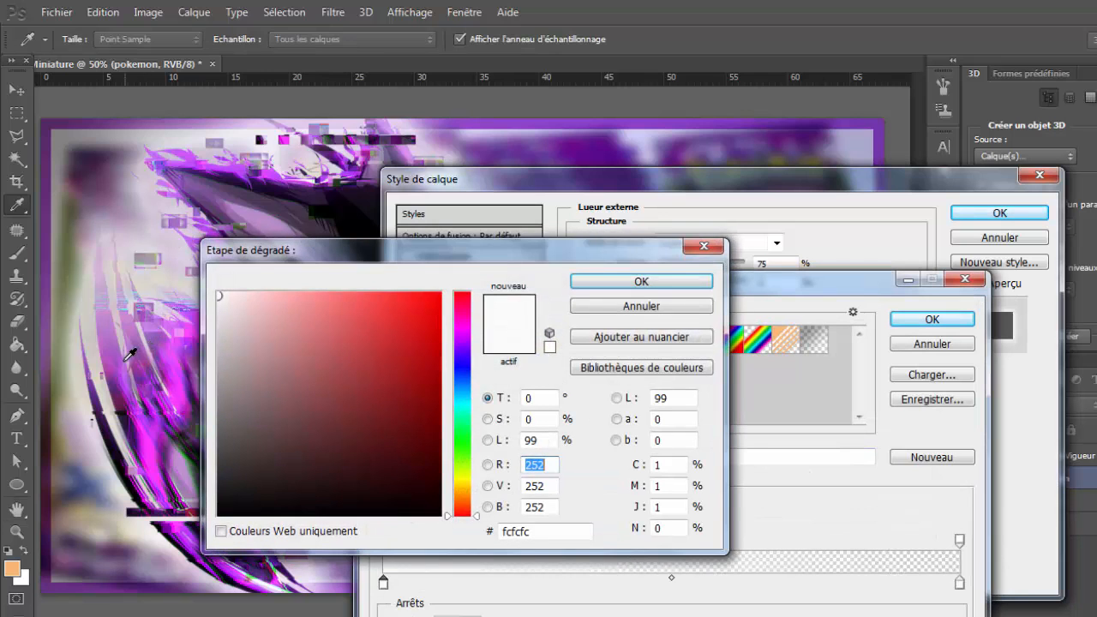
left_click(122, 350)
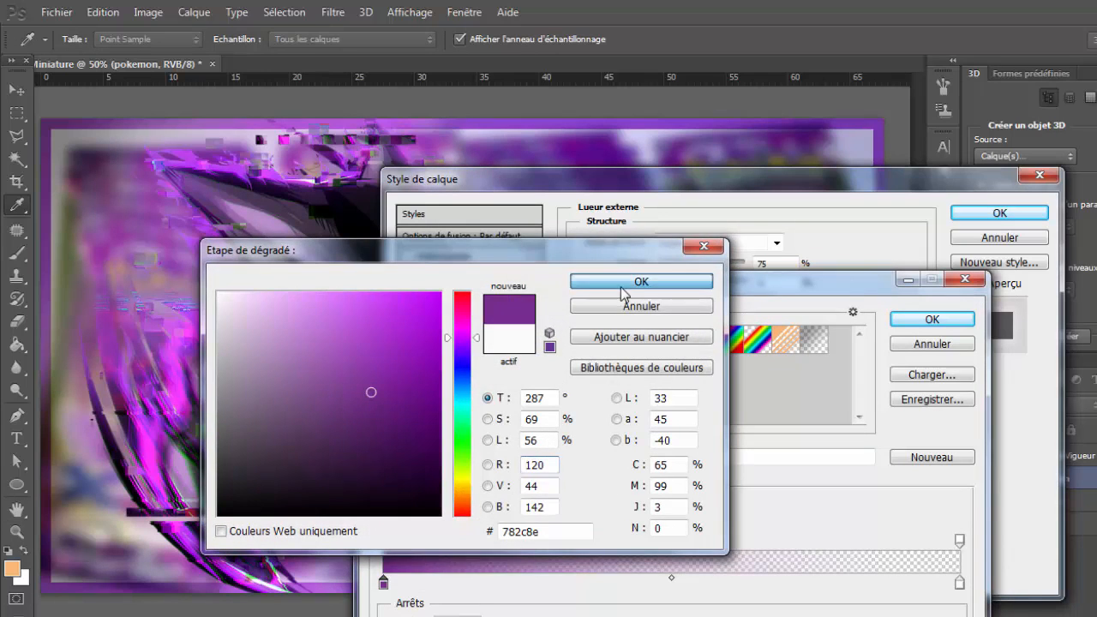
left_click(604, 282)
left_click_drag(379, 586, 663, 584)
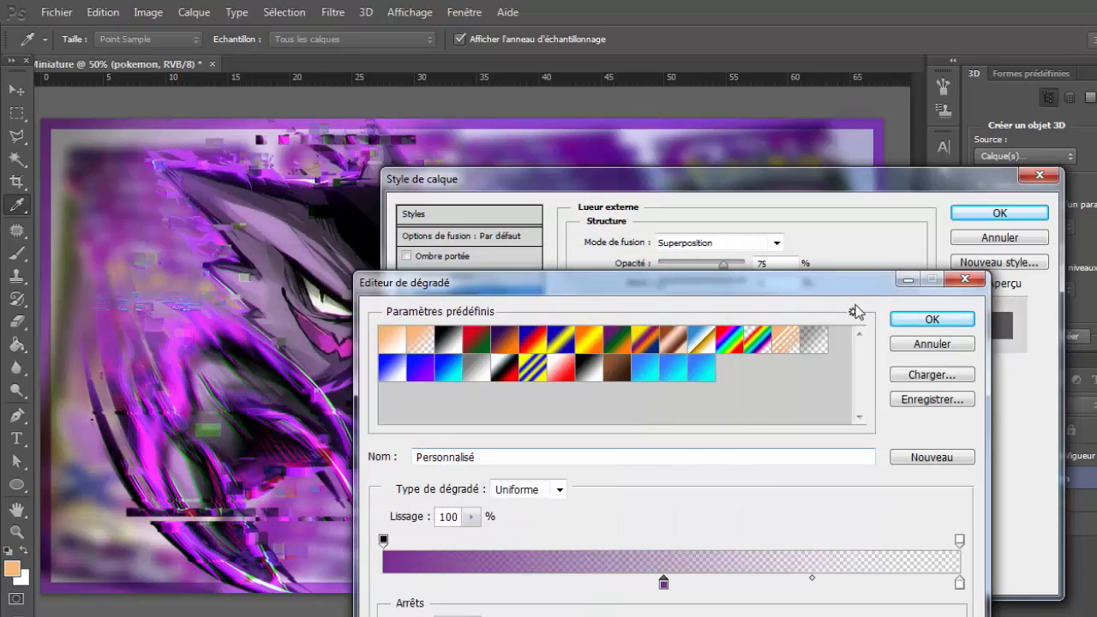
left_click(931, 319)
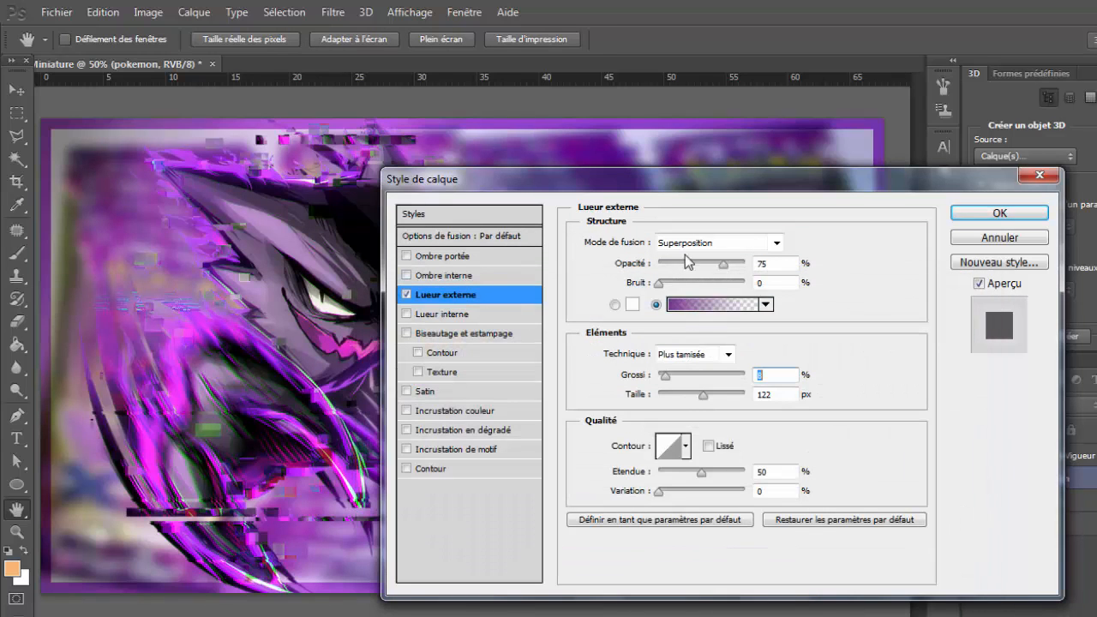
Set the outer glow's noise (Bruit) to 47 % and its size to 76 px.
left_click_drag(660, 284, 700, 305)
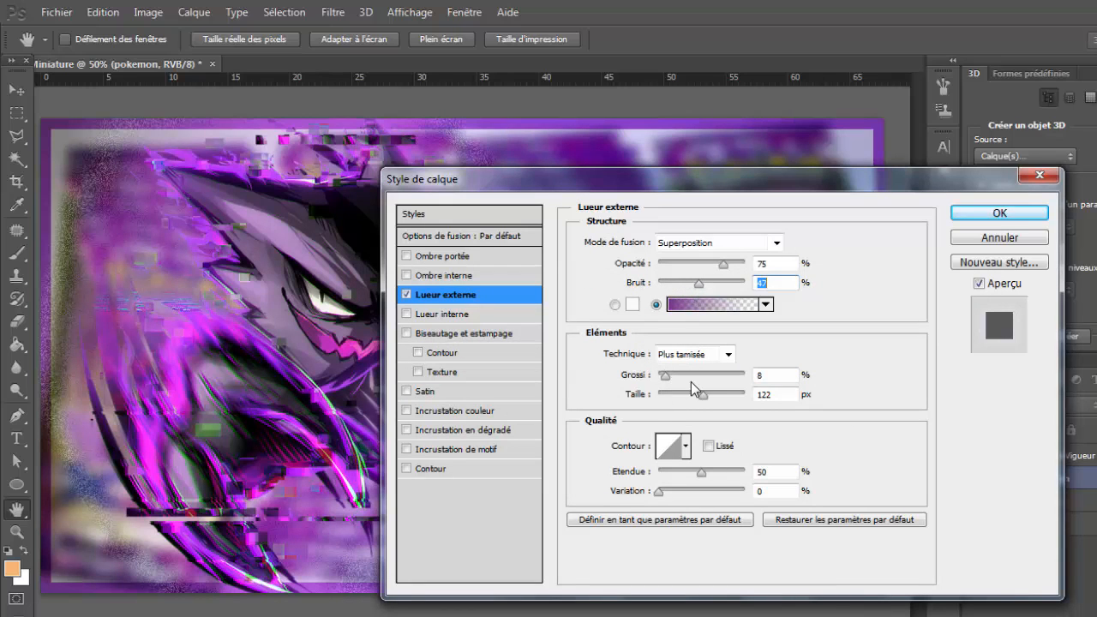
left_click_drag(703, 395, 694, 399)
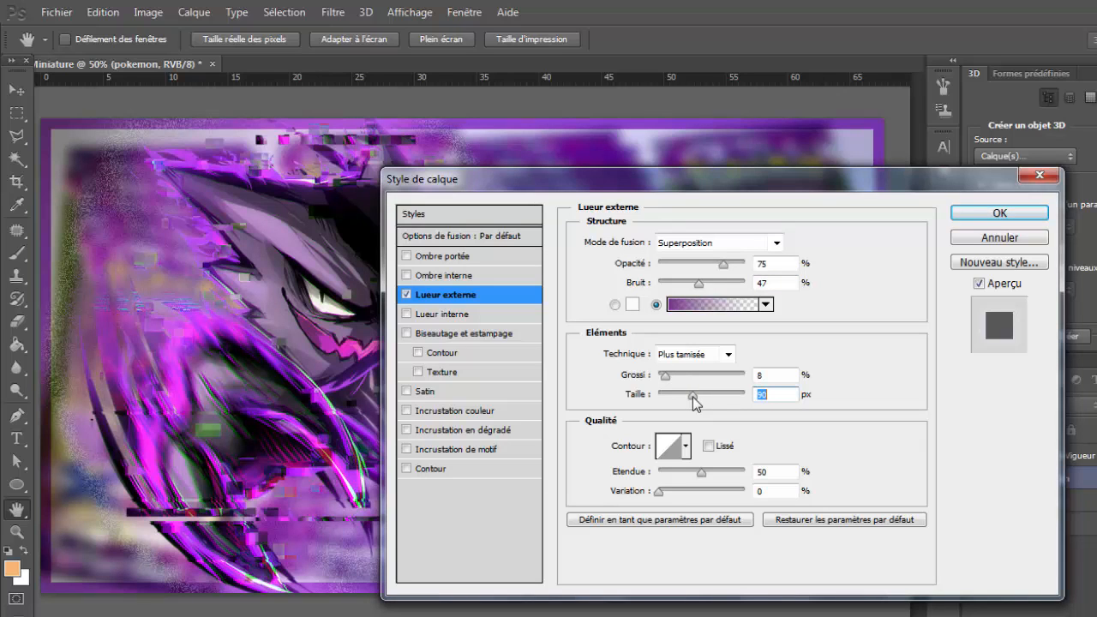
left_click_drag(693, 396, 688, 399)
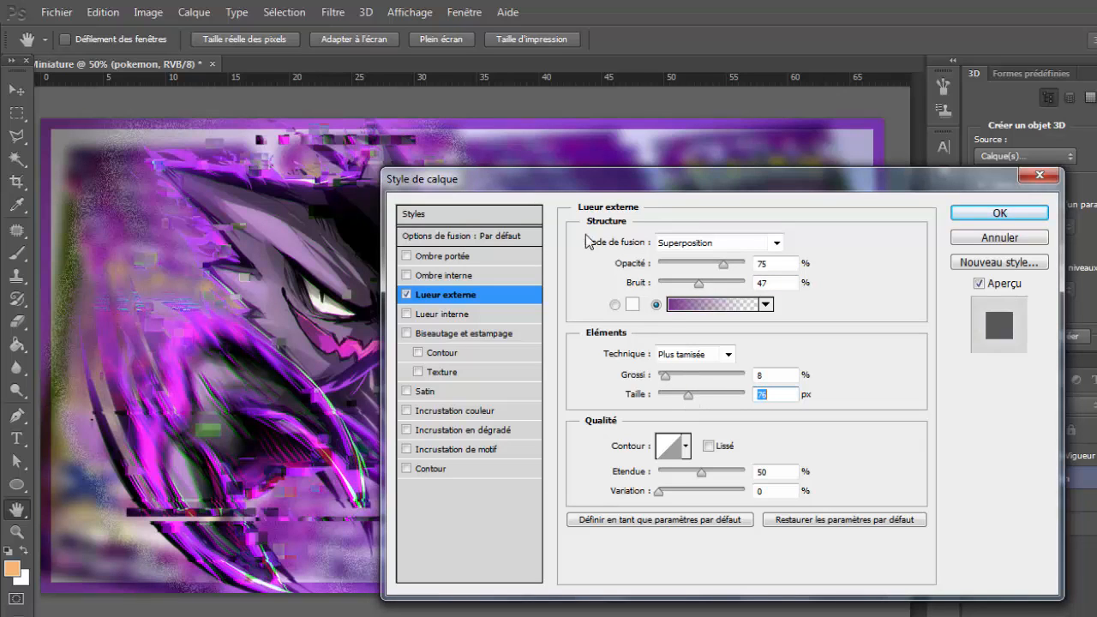
Move the glow gradient's purple stop towards the transparent end and add a second purple stop closer to that end.
left_click_drag(549, 190, 458, 177)
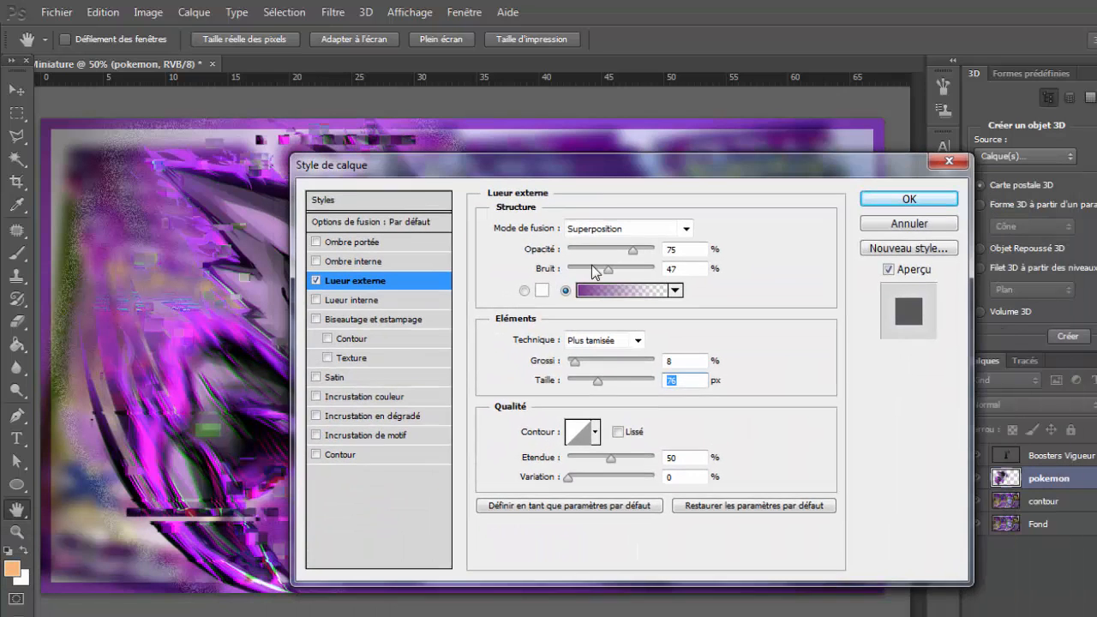
left_click(630, 286)
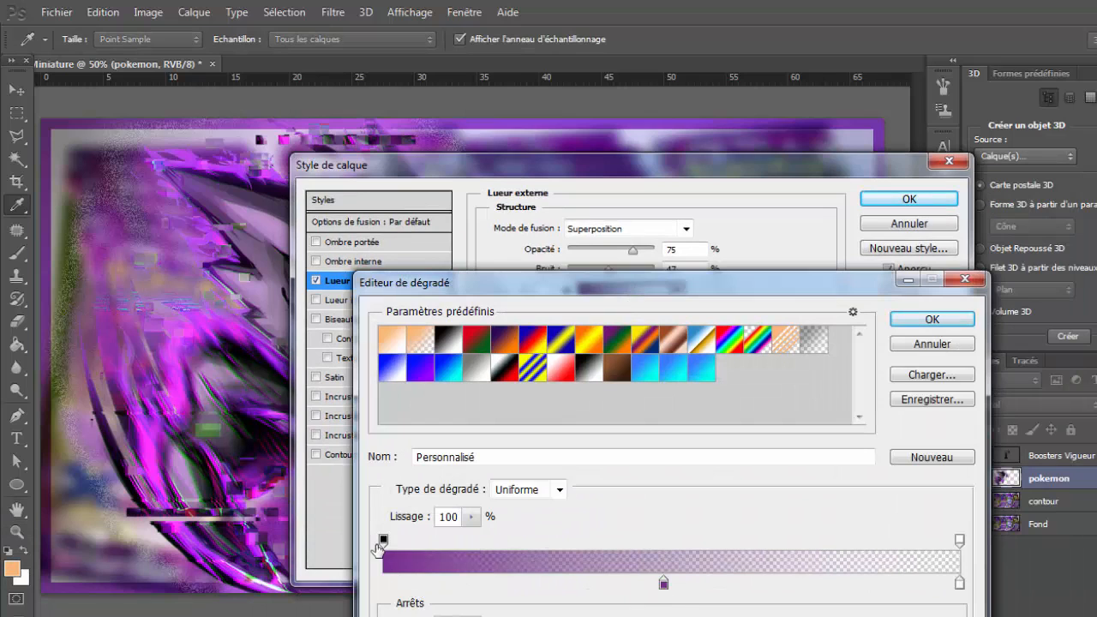
left_click_drag(665, 585, 725, 590)
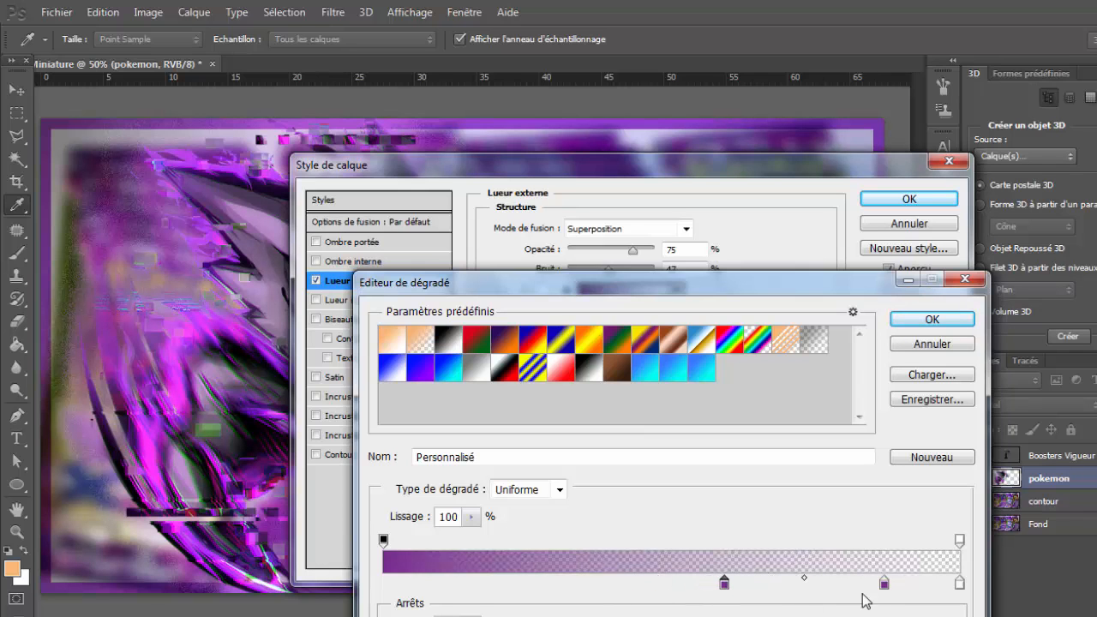
left_click(931, 319)
left_click_drag(554, 172, 806, 472)
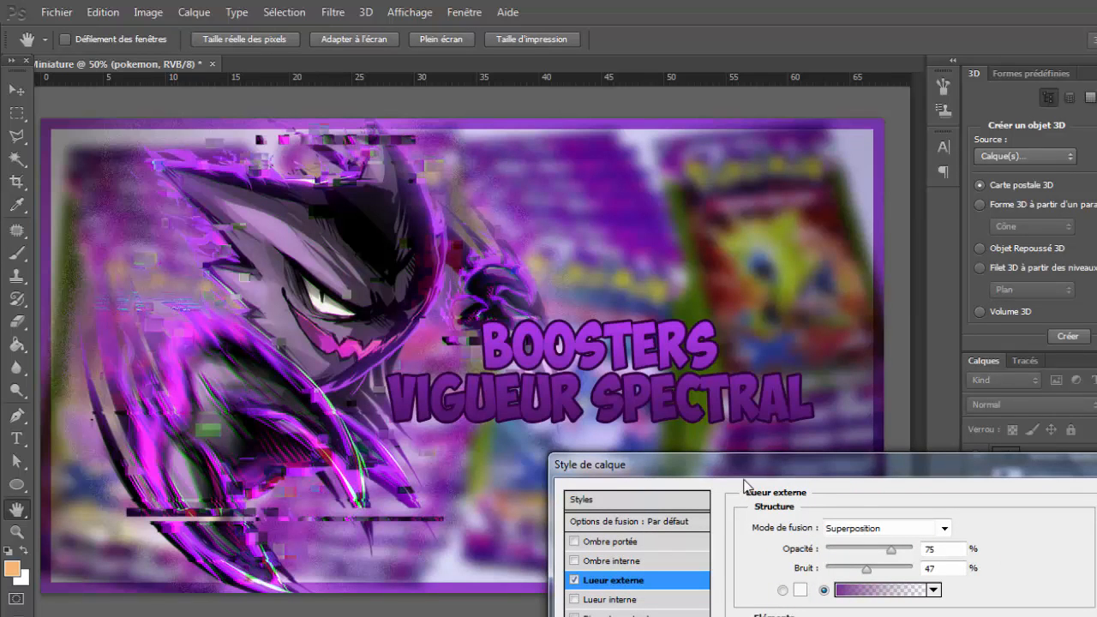
left_click_drag(691, 463, 413, 188)
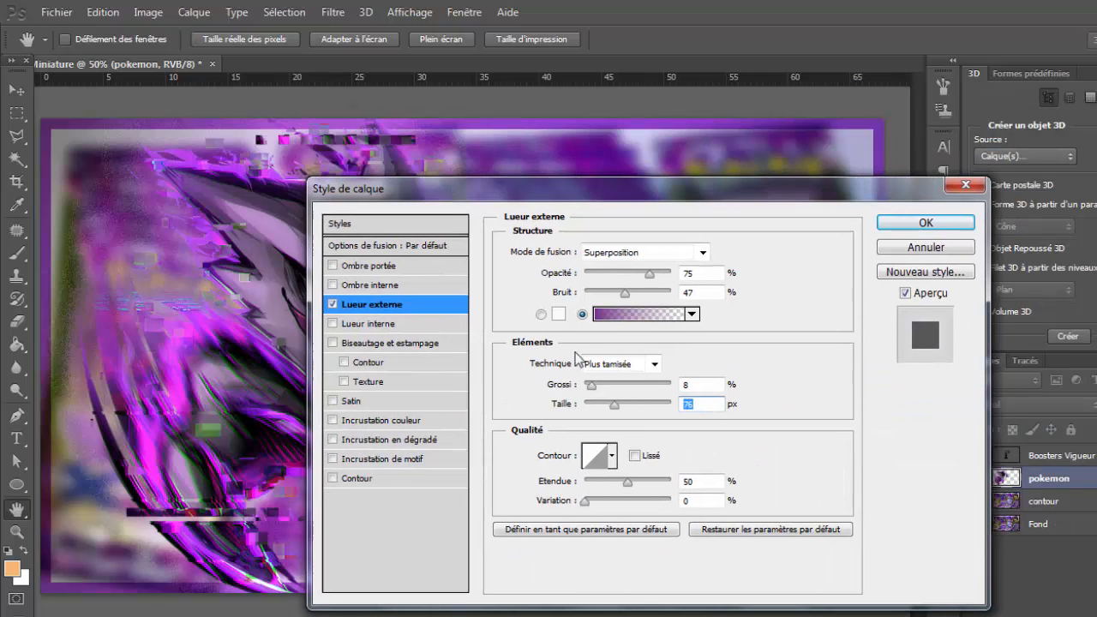
Set the outer glow's Grossi to 17 %.
left_click_drag(593, 387, 596, 389)
left_click(614, 313)
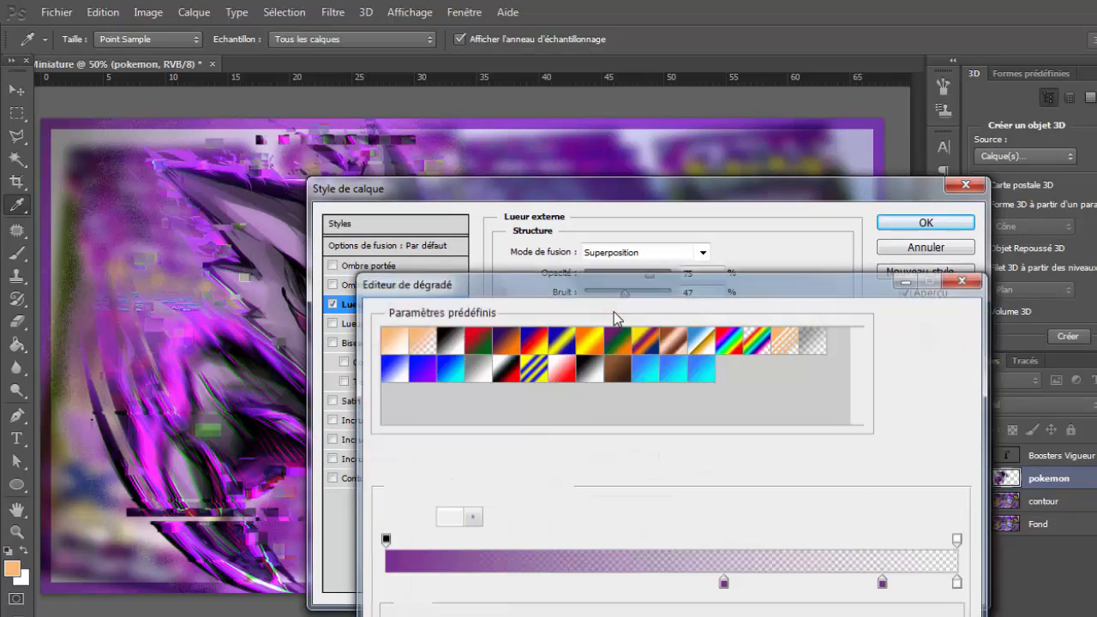
left_click(727, 585)
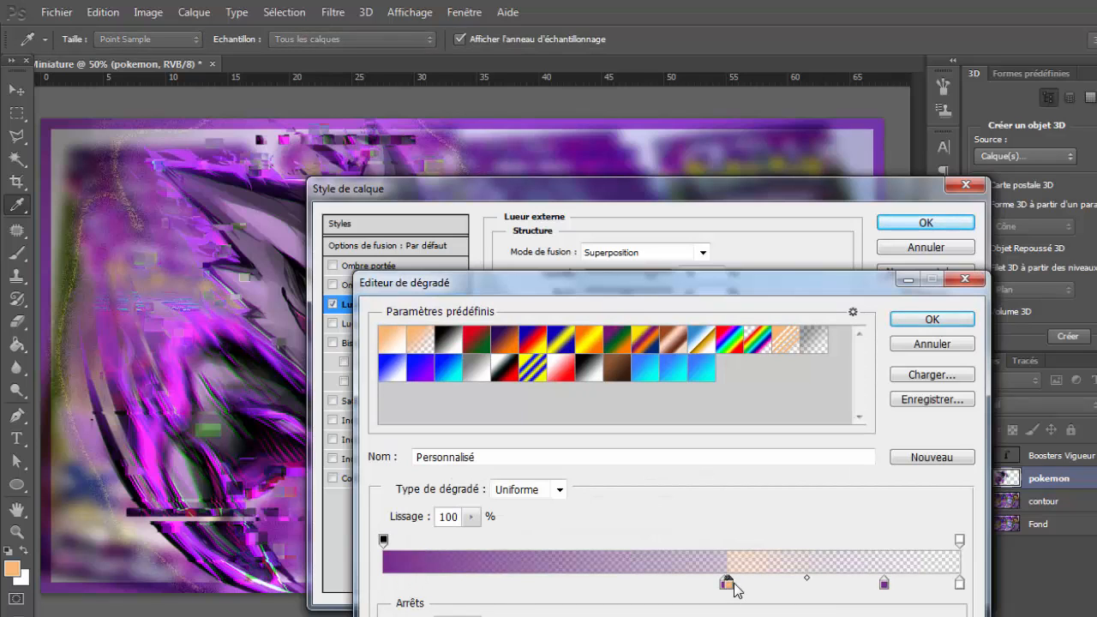
key("ctrl+z")
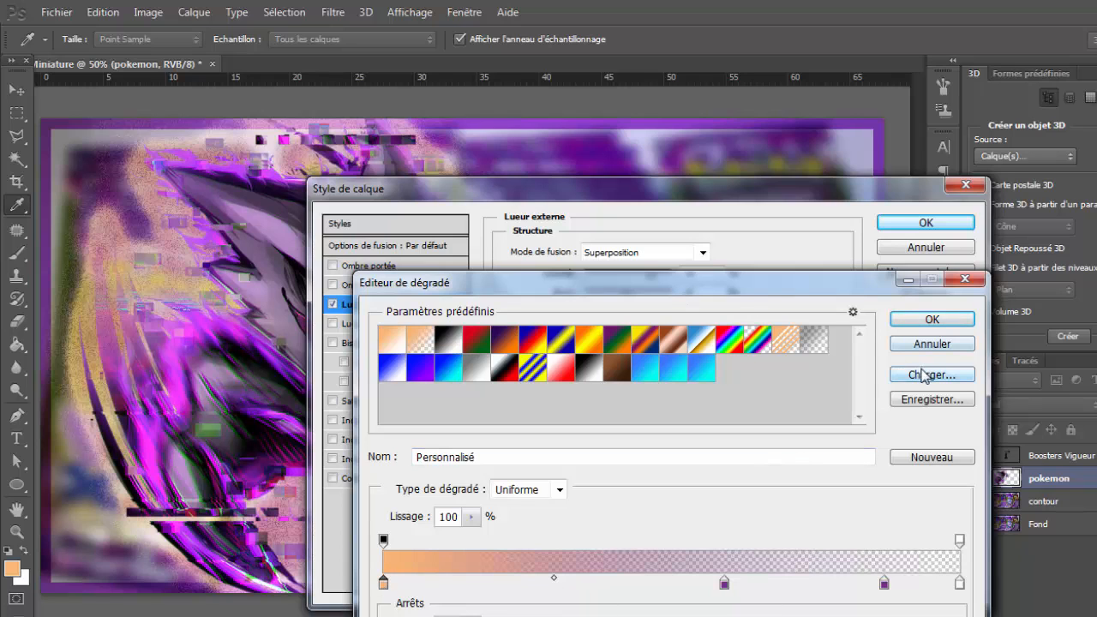
left_click(694, 374)
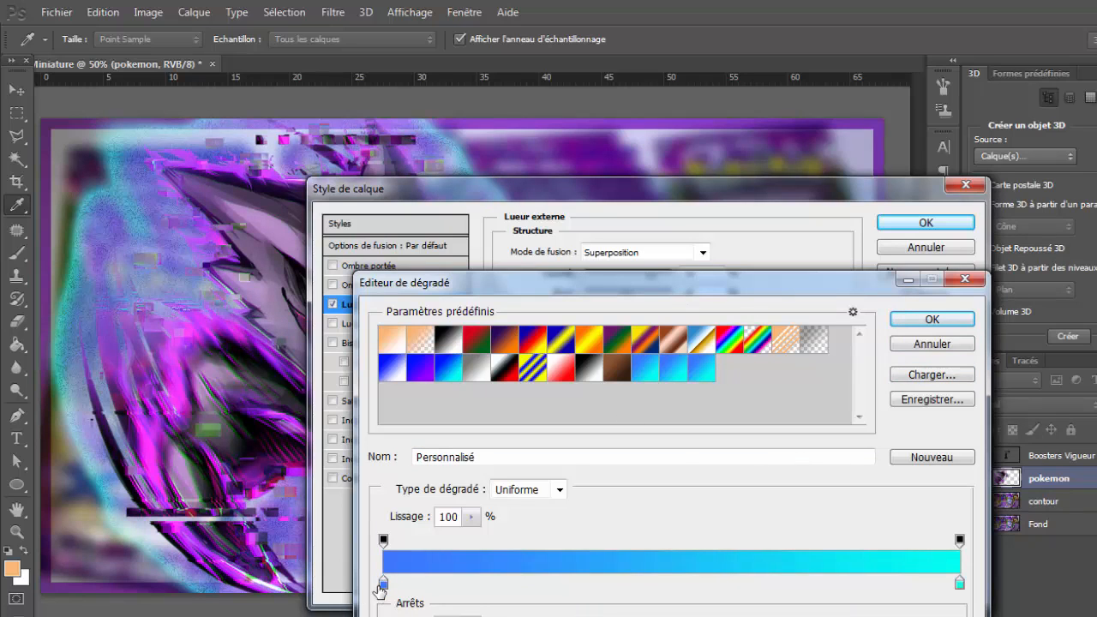
left_click(382, 584)
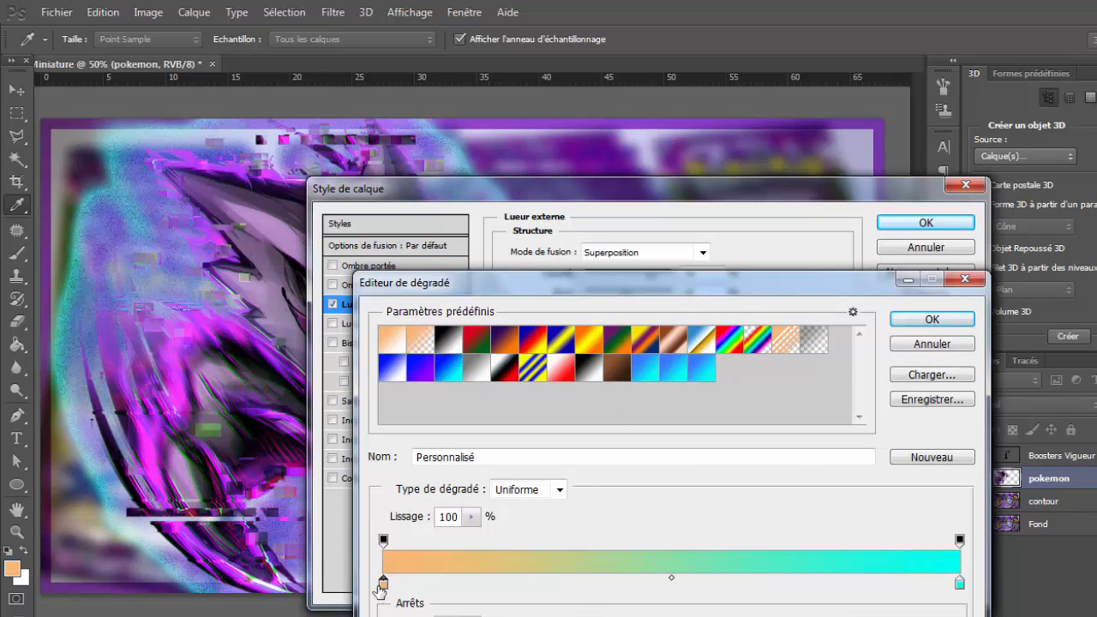
Try the Densité neutre preset with its first colour stop set to dark purple 370065, then cancel the gradient edits.
left_click(812, 343)
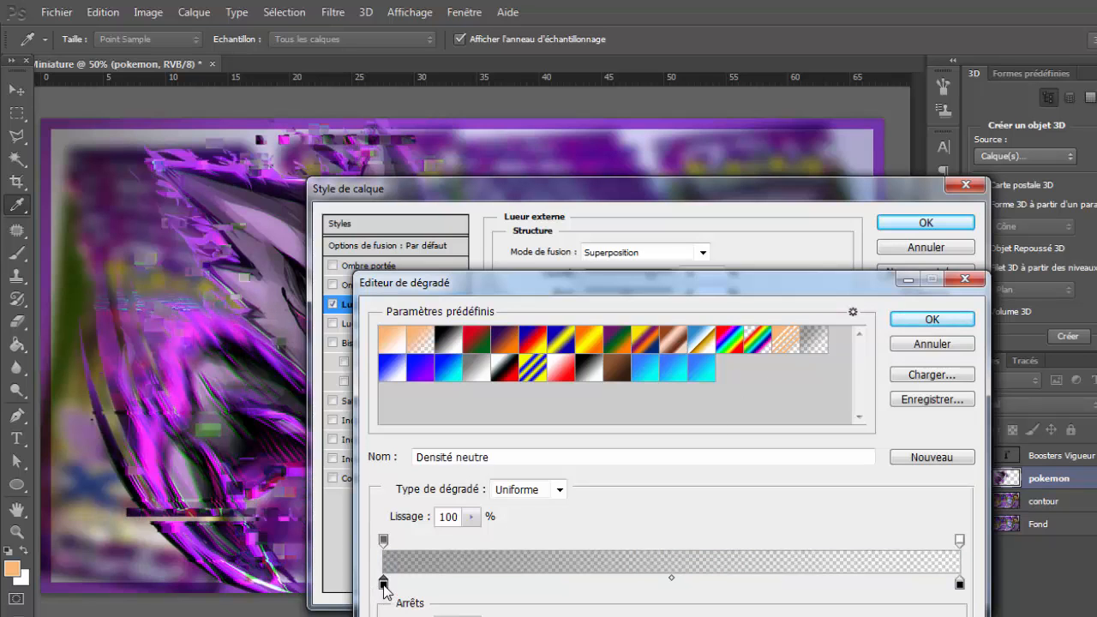
double_click(383, 583)
left_click_drag(467, 368, 465, 346)
left_click_drag(431, 400, 443, 410)
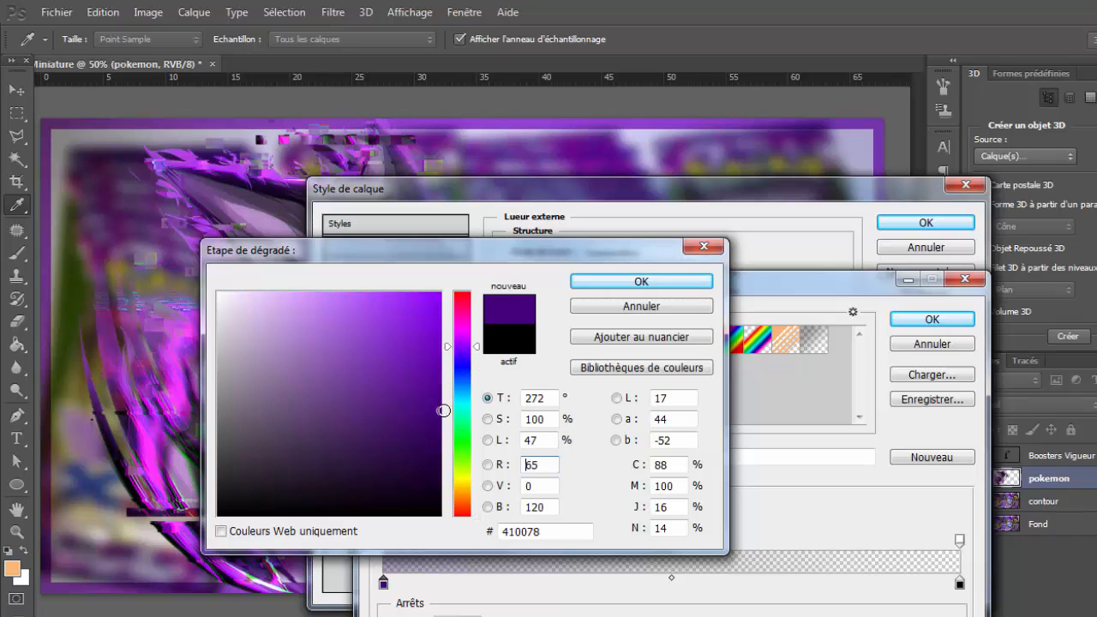
left_click(437, 426)
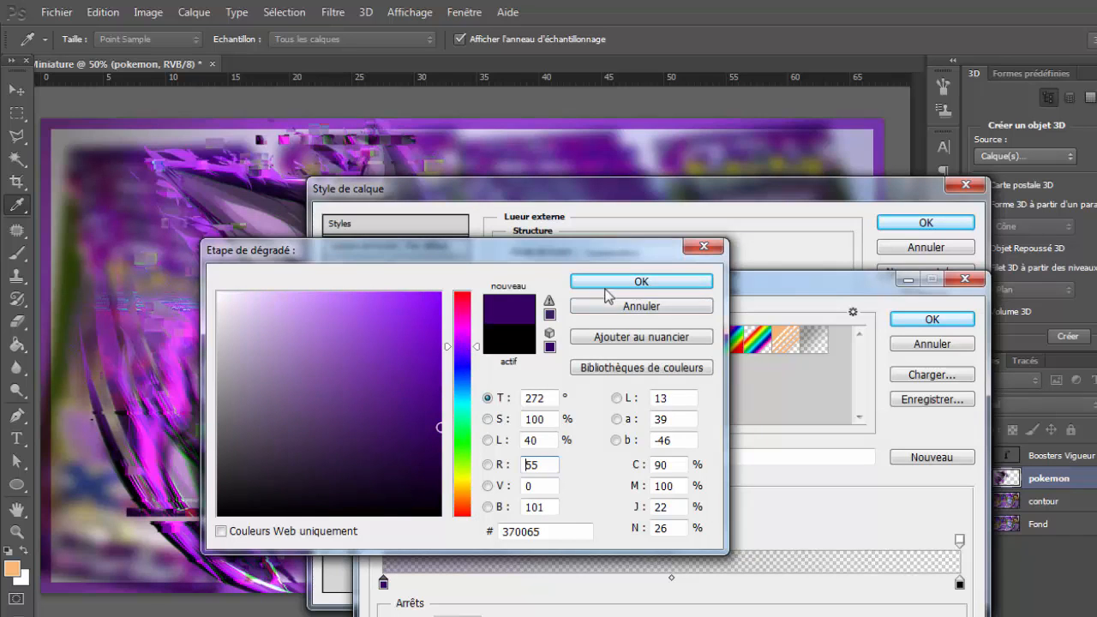
left_click(600, 283)
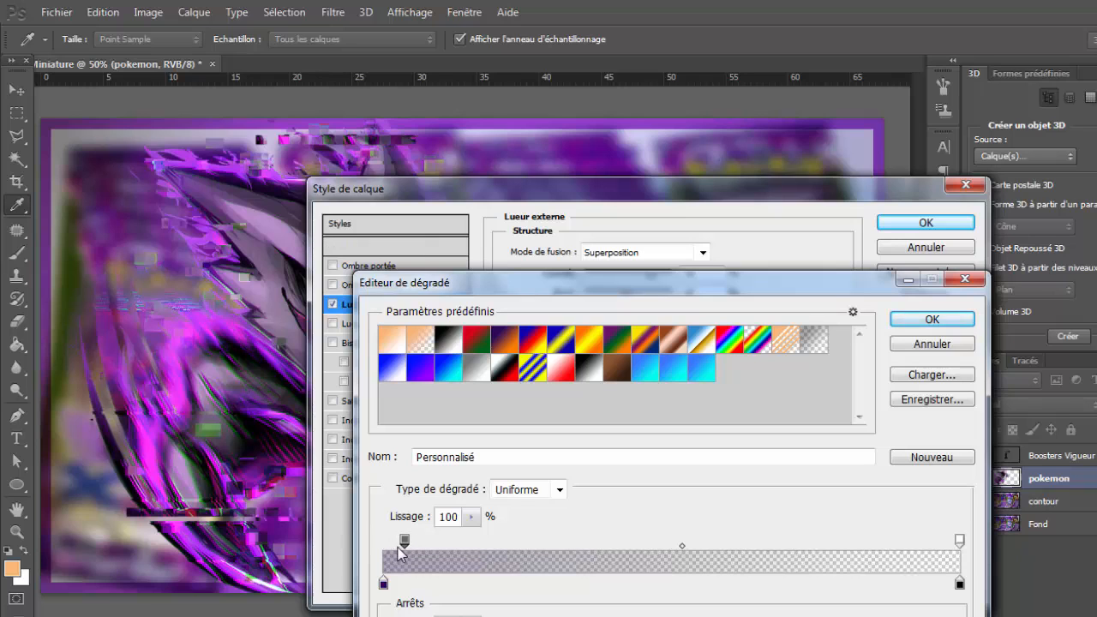
left_click_drag(399, 541, 380, 548)
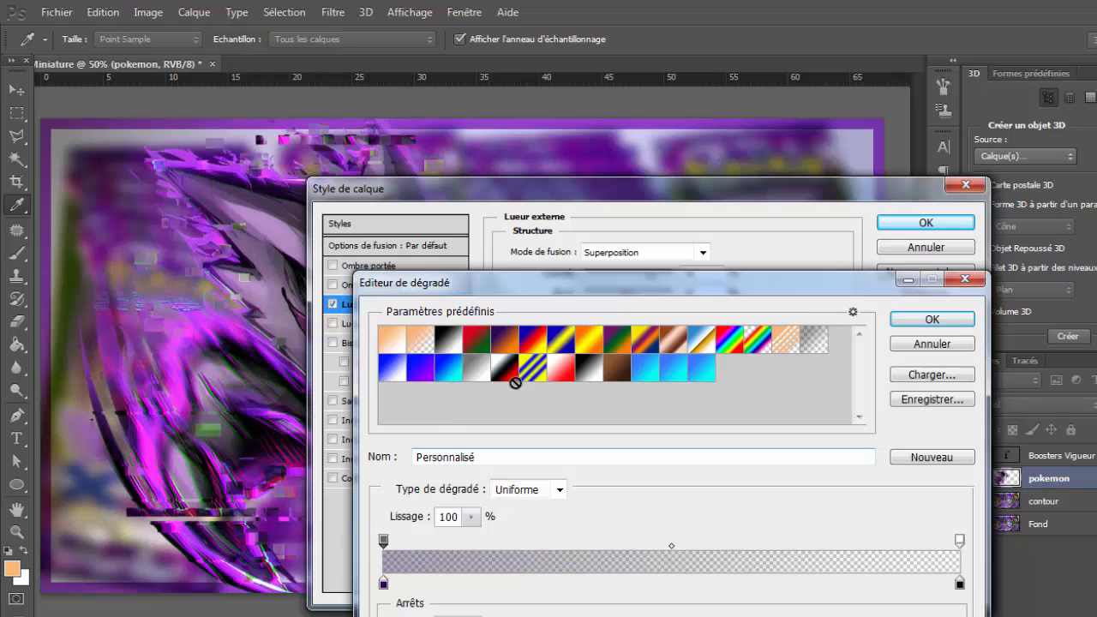
left_click(803, 336)
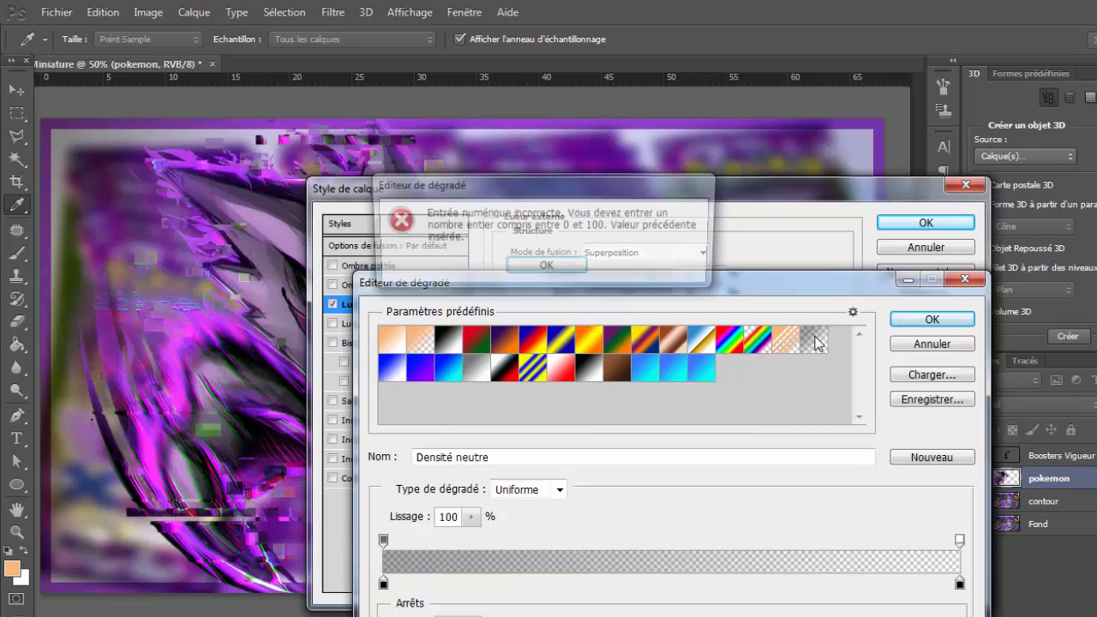
left_click(565, 268)
left_click(931, 343)
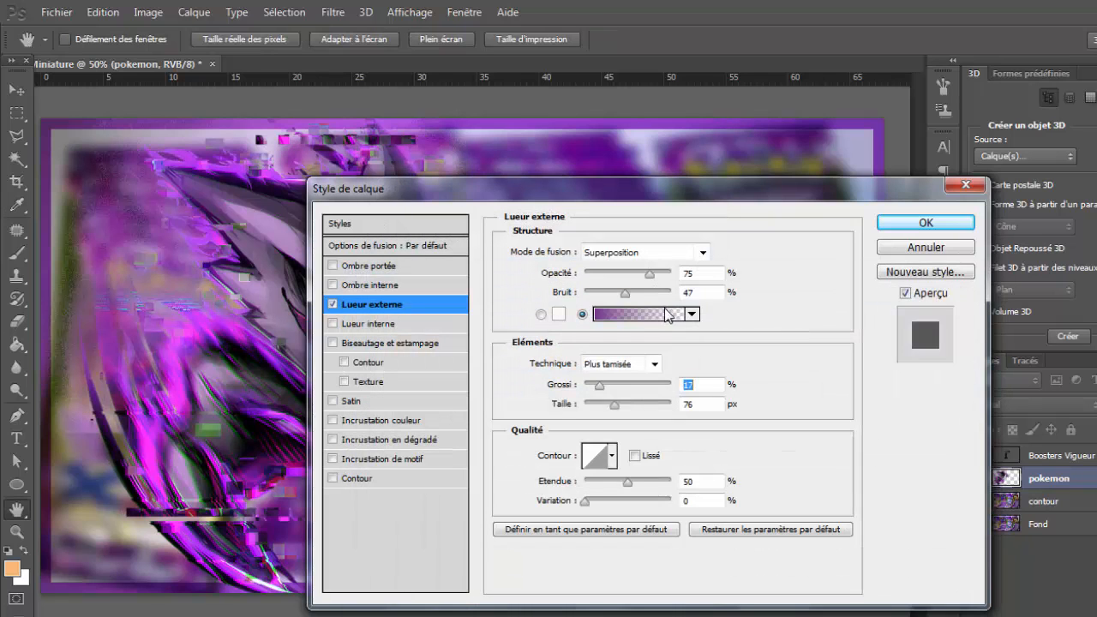
Reopen the outer glow's gradient and apply the Premier plan -> transparent preset.
left_click(668, 314)
left_click(814, 340)
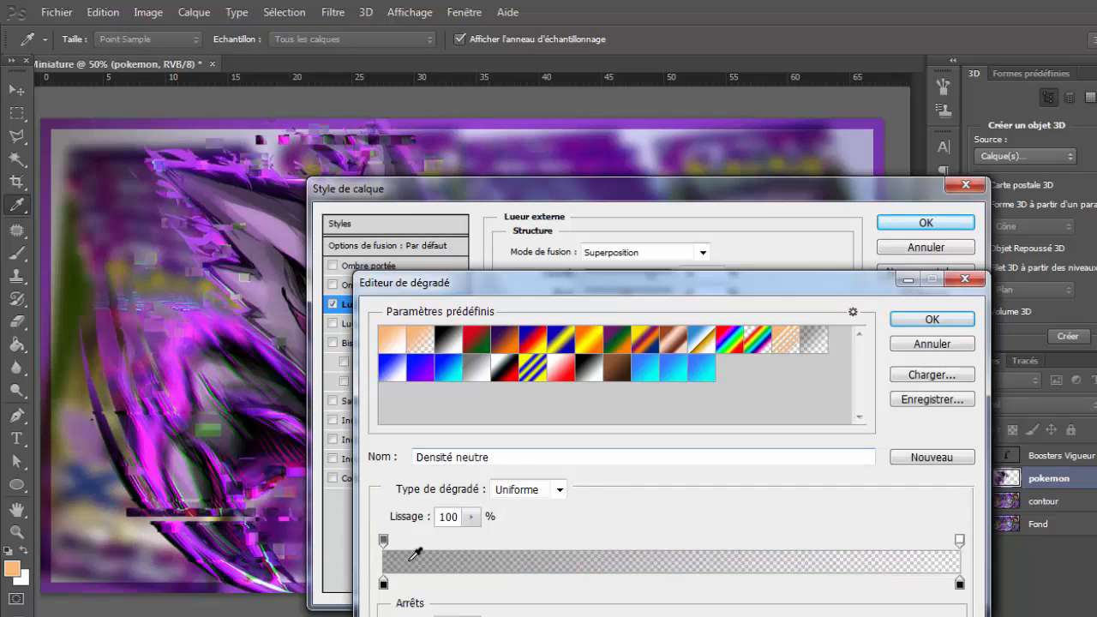
left_click(384, 541)
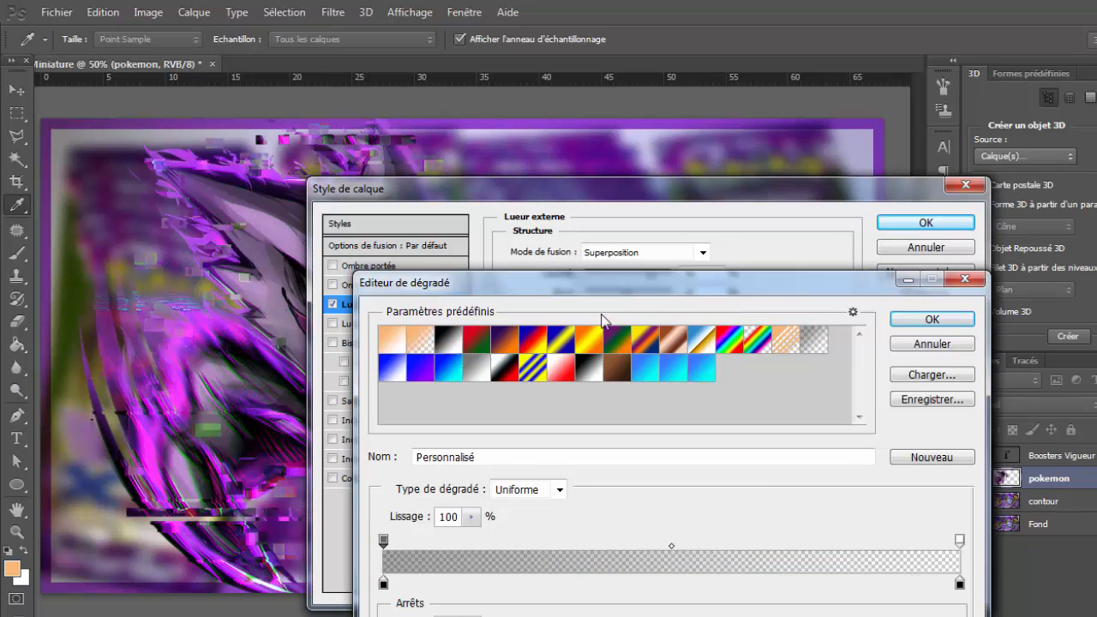
left_click(422, 333)
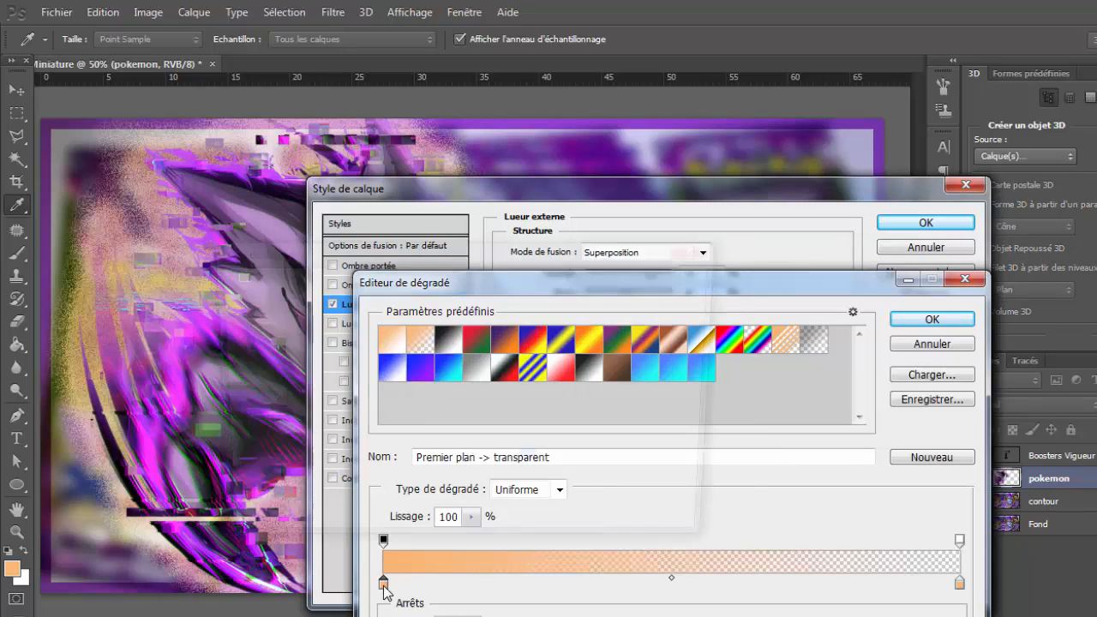
Try recolouring the gradient's first stop to purple 4c0459 and removing the colour stop at the transparent end.
double_click(383, 583)
left_click_drag(467, 353, 465, 335)
left_click_drag(439, 403, 431, 438)
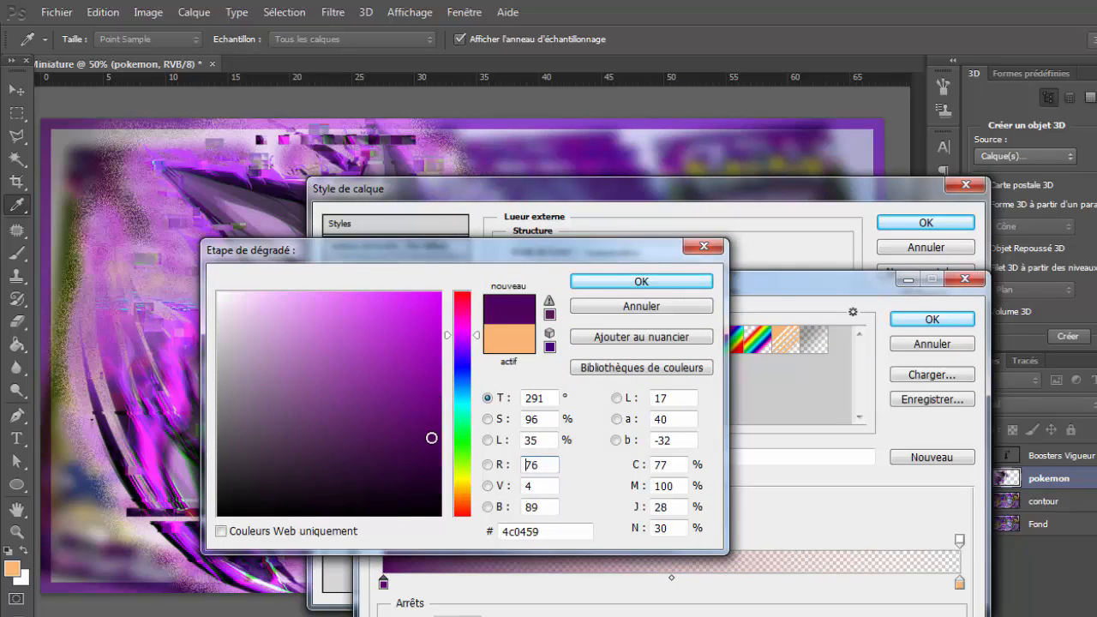
left_click(616, 285)
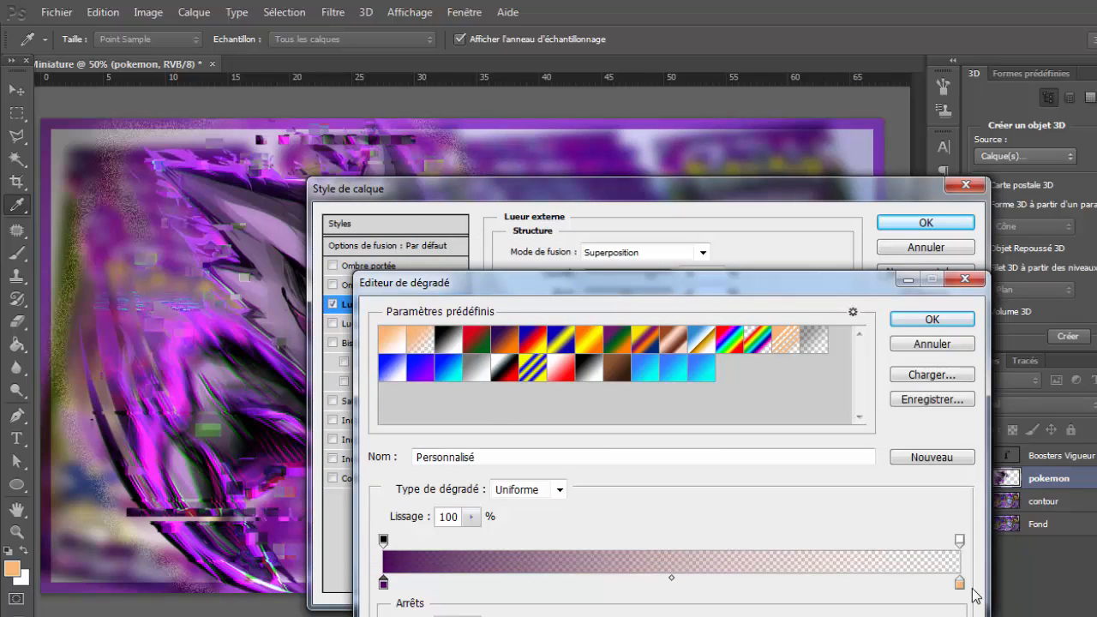
left_click_drag(959, 584, 383, 584)
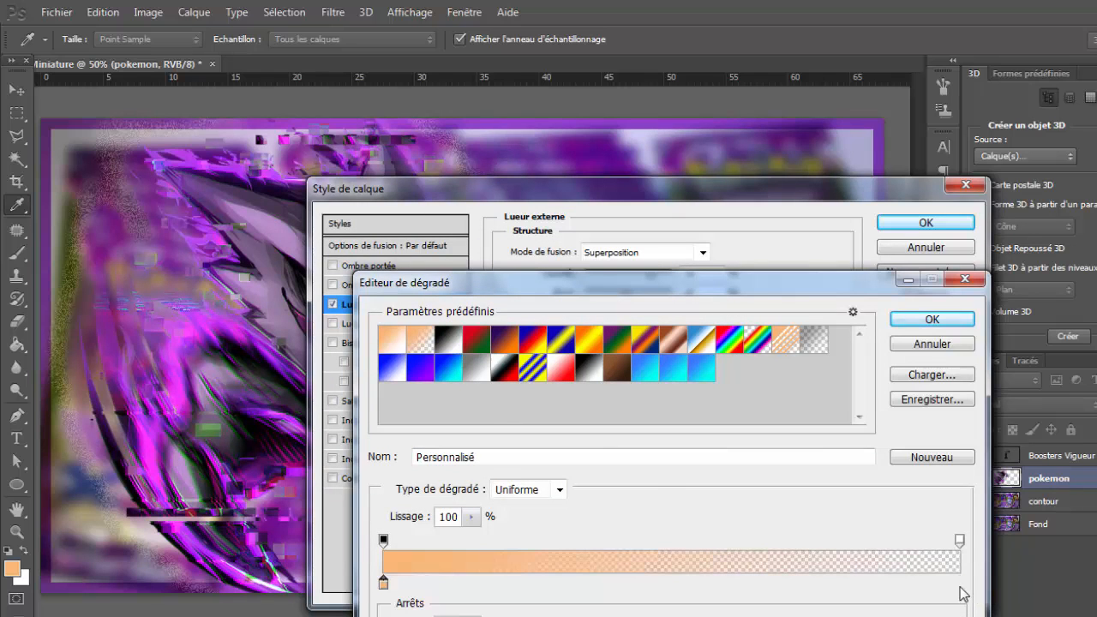
Reapply the Premier plan -> transparent preset, remove its end colour stop and set the remaining stop to purple 700081.
left_click(419, 346)
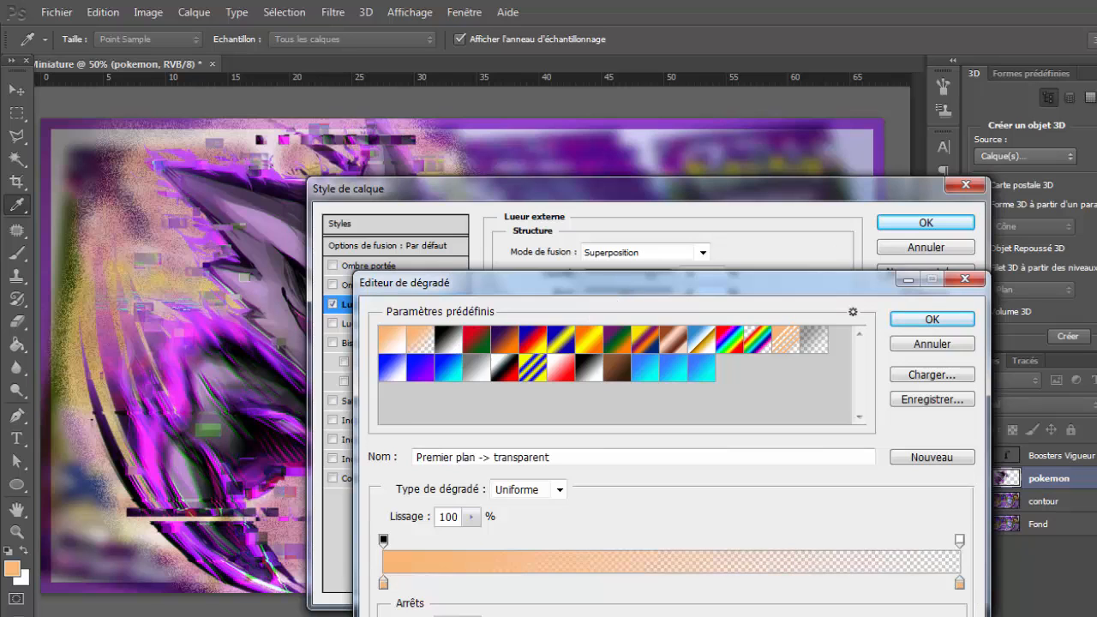
left_click_drag(956, 584, 383, 585)
double_click(383, 584)
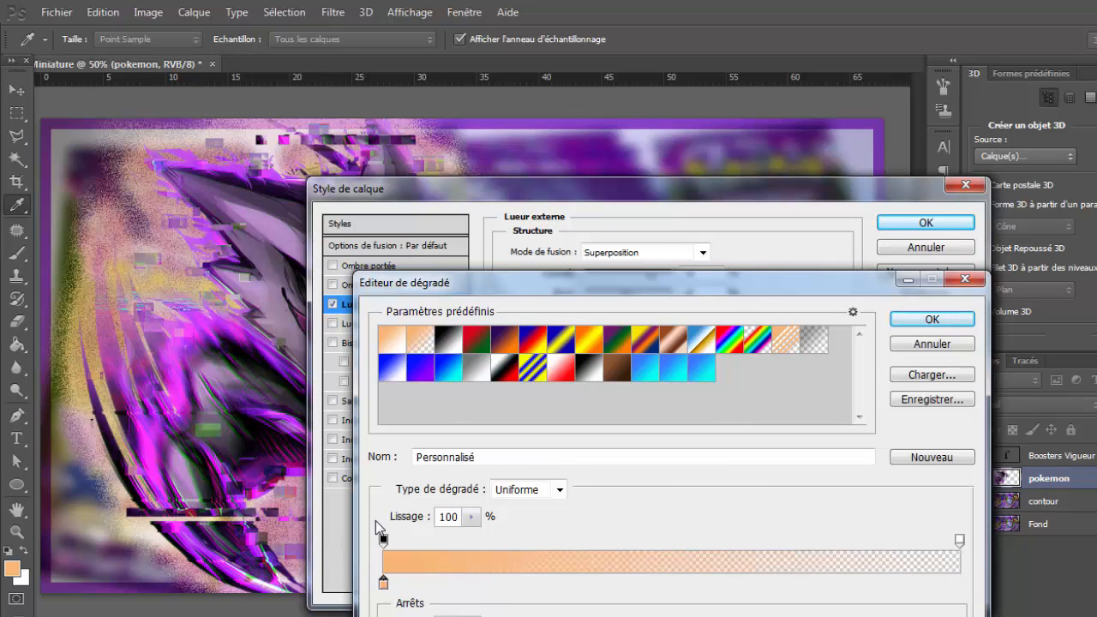
left_click(454, 334)
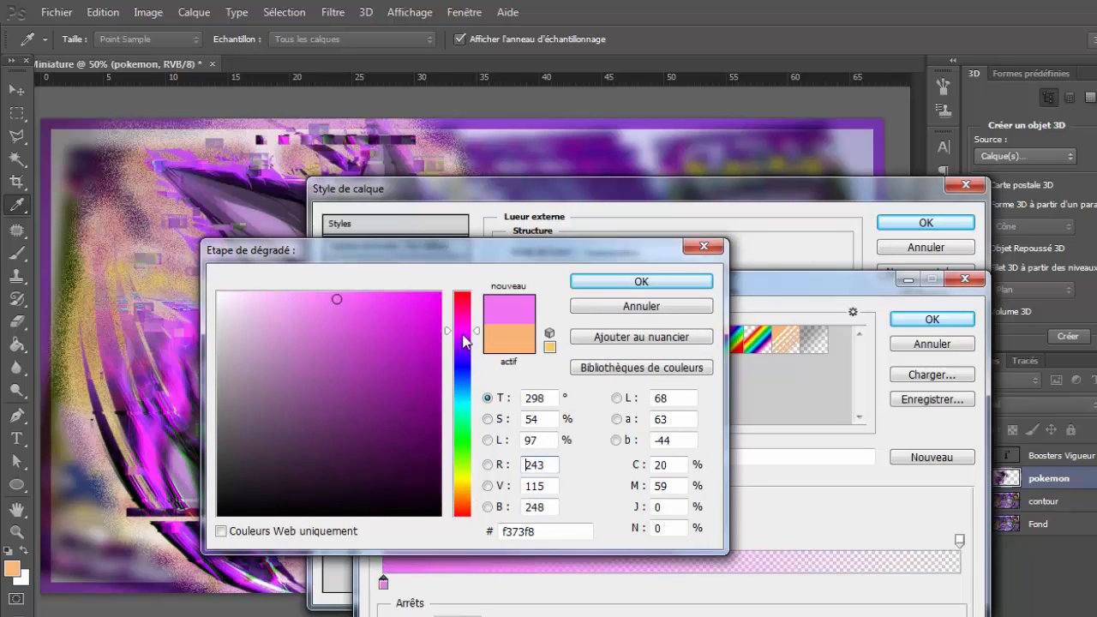
left_click(439, 403)
left_click(643, 282)
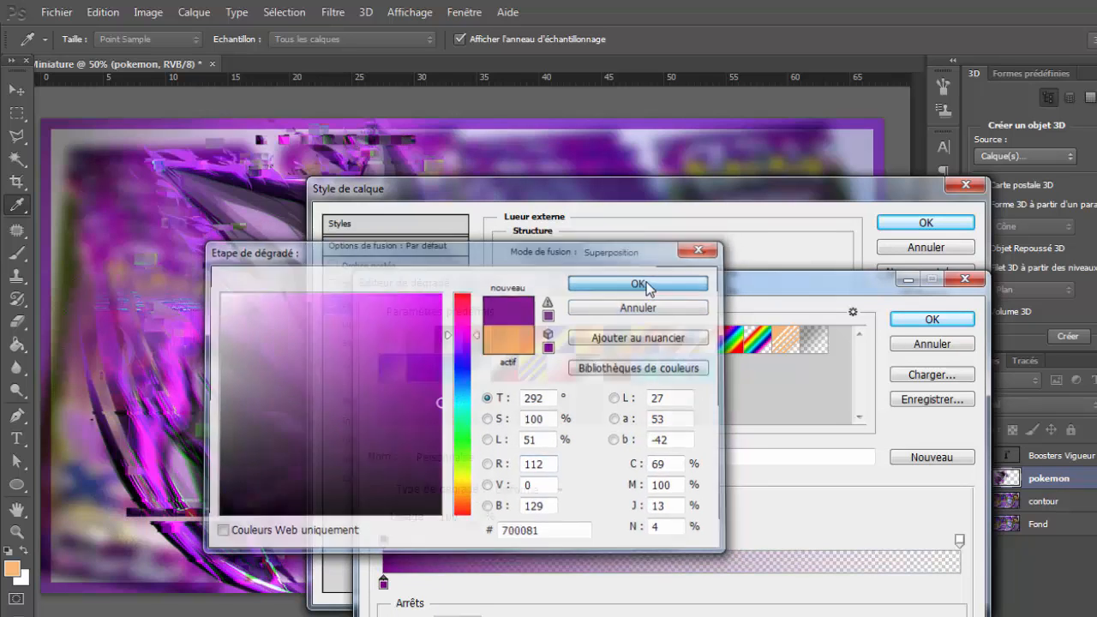
Clear the orange stop covering the gradient's purple start and add a second colour stop about a tenth of the way along.
left_click_drag(383, 586, 407, 591)
left_click(392, 584)
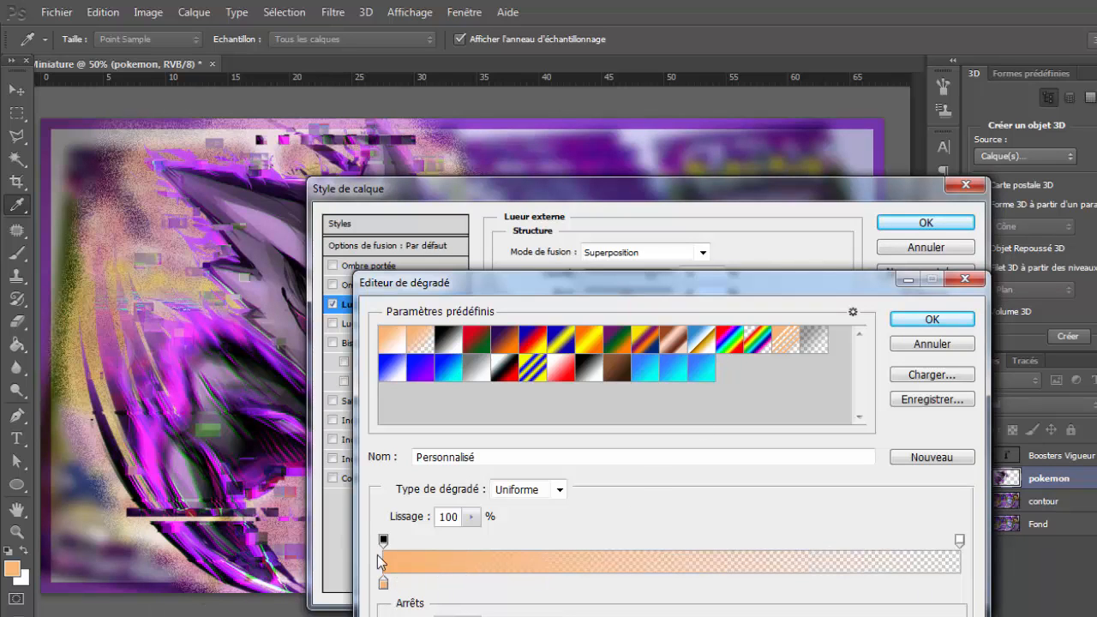
double_click(383, 586)
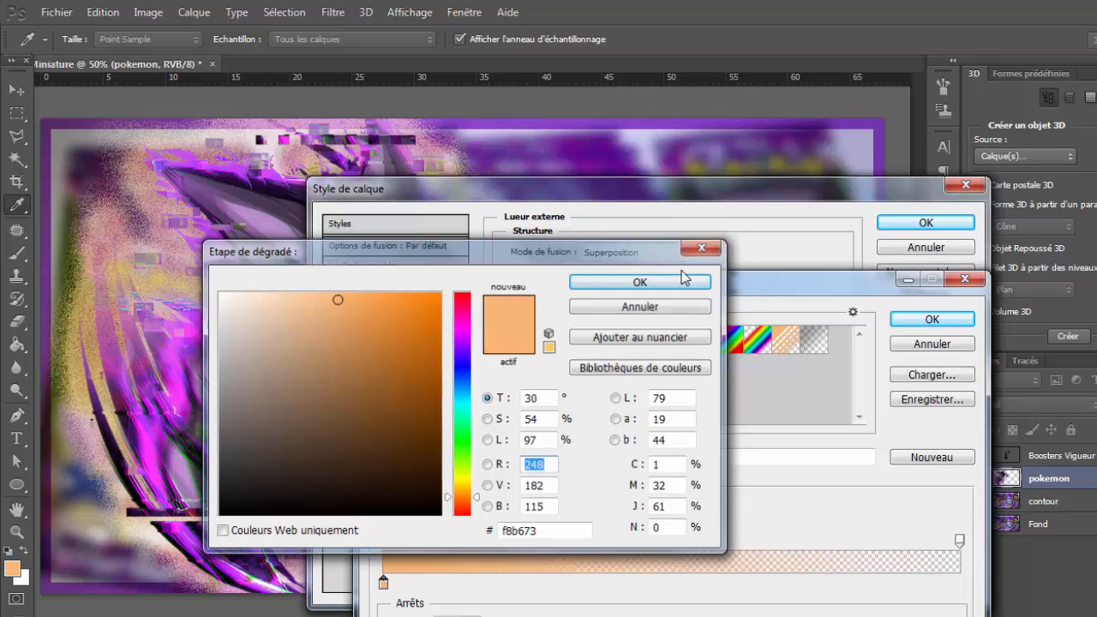
left_click(679, 280)
left_click(398, 584)
left_click_drag(407, 586, 362, 591)
left_click(438, 585)
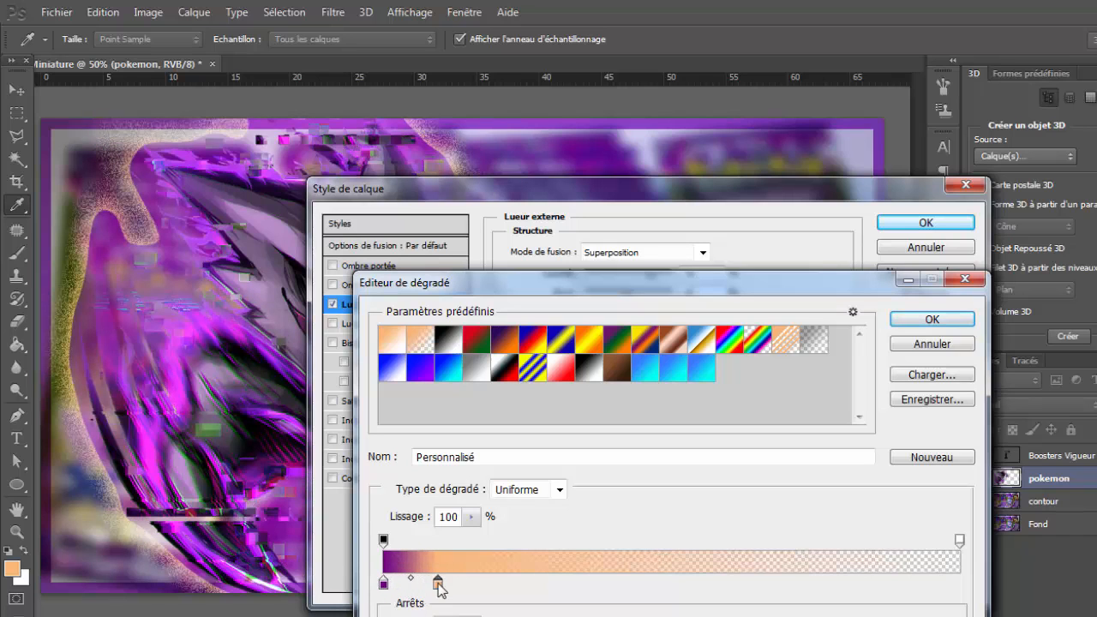
Recolour the second gradient stop to a dark purple with hue 284° and accept the glow gradient.
double_click(438, 586)
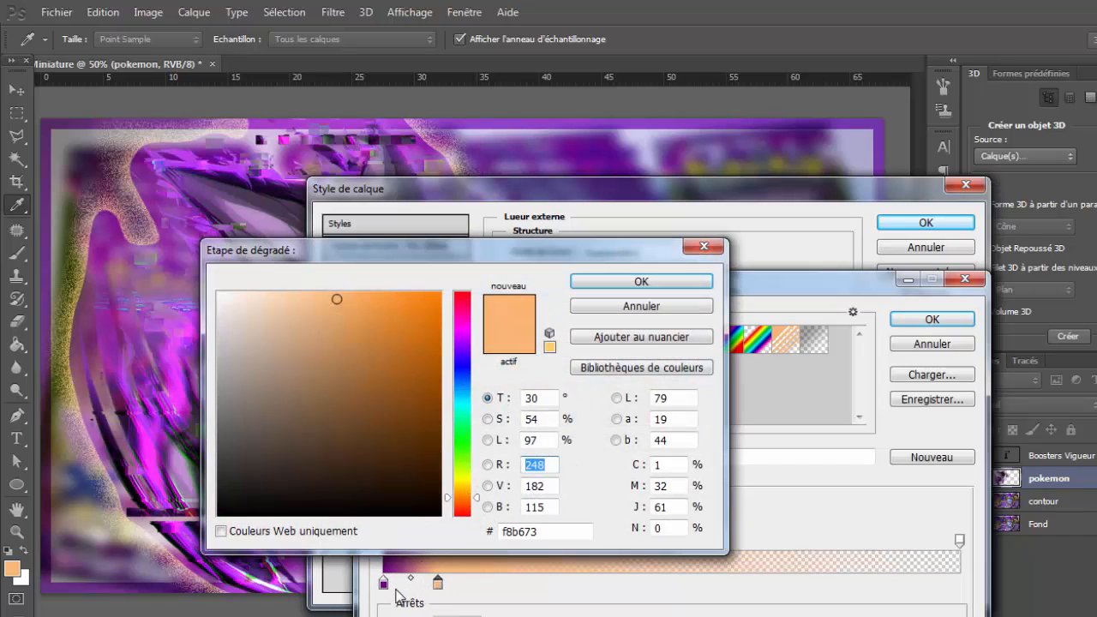
left_click(466, 343)
left_click(466, 339)
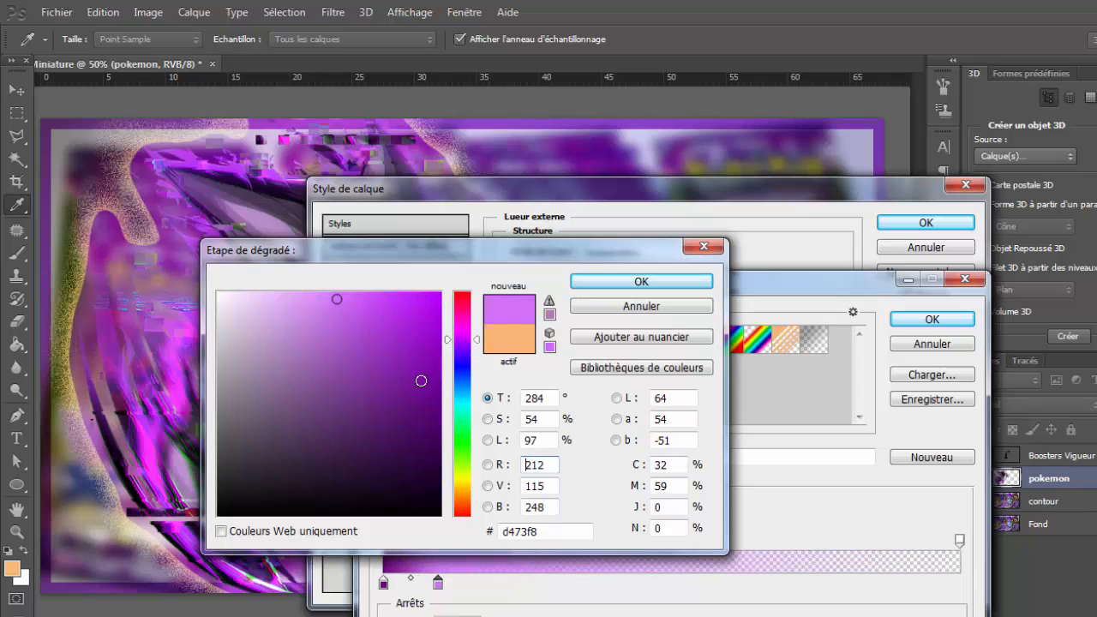
left_click(440, 408)
left_click(630, 281)
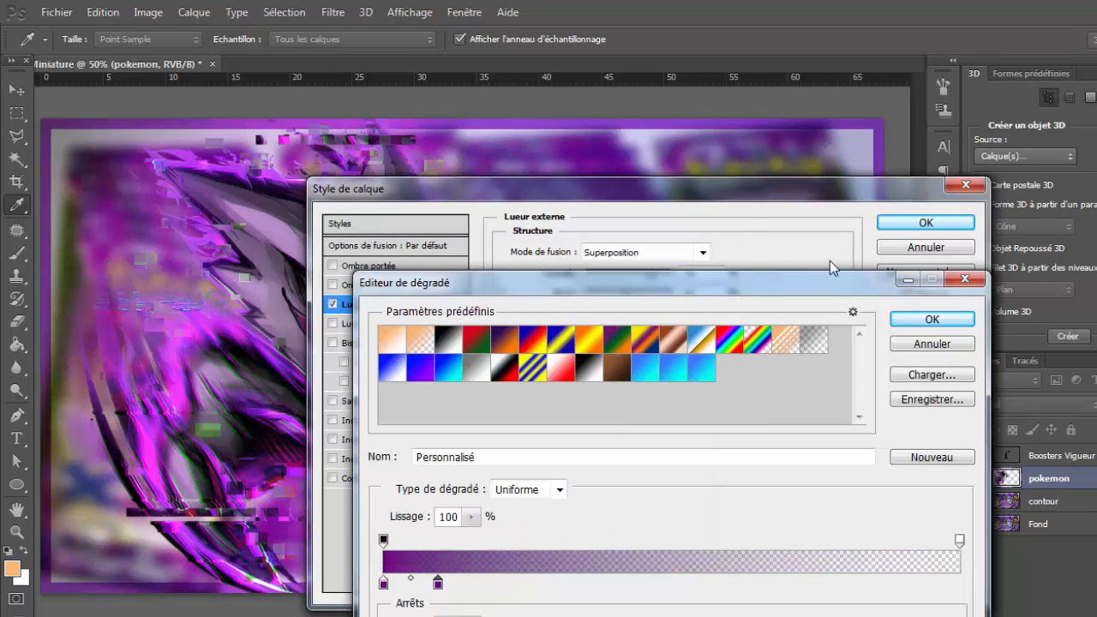
left_click(929, 322)
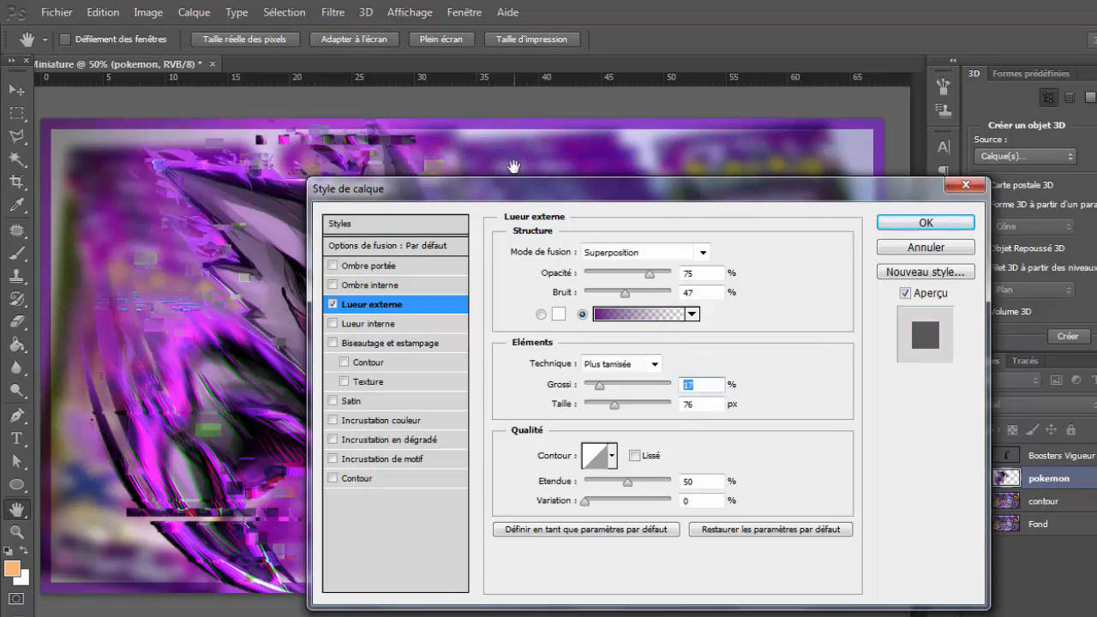
Uncover the thumbnail to check Haunter's glow, then apply the pokemon layer's outer glow style.
left_click_drag(514, 187, 523, 612)
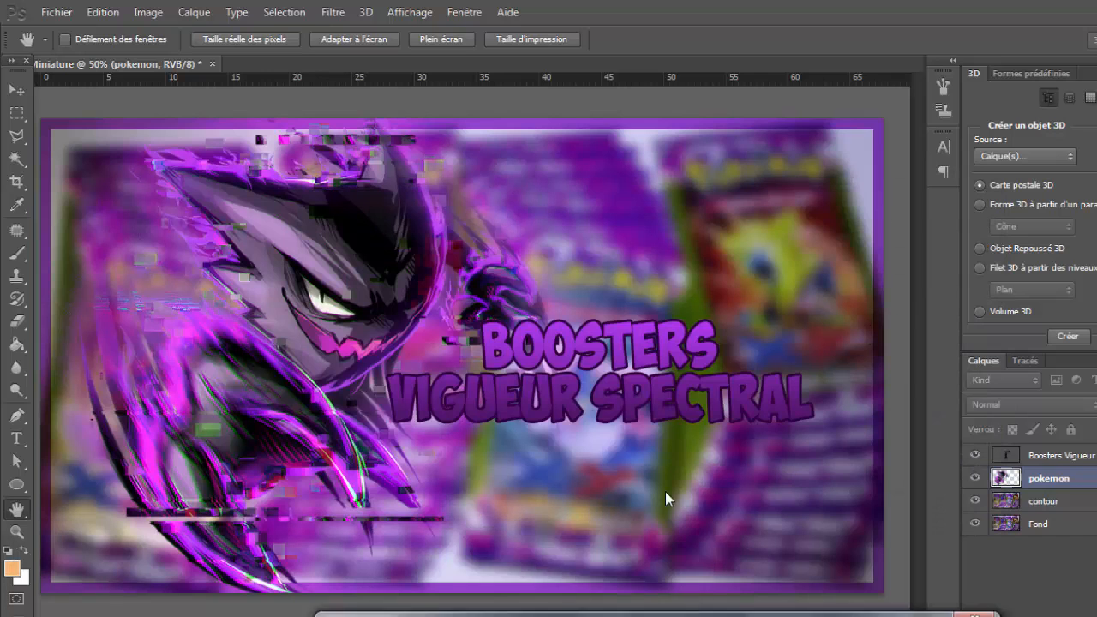
left_click_drag(665, 491, 716, 287)
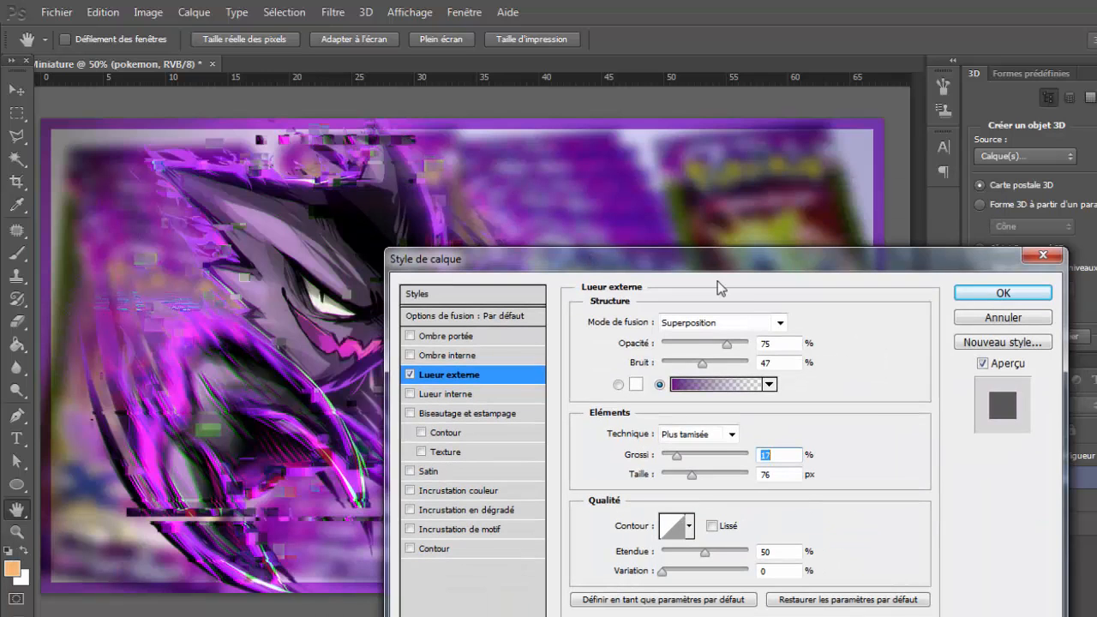
left_click(983, 302)
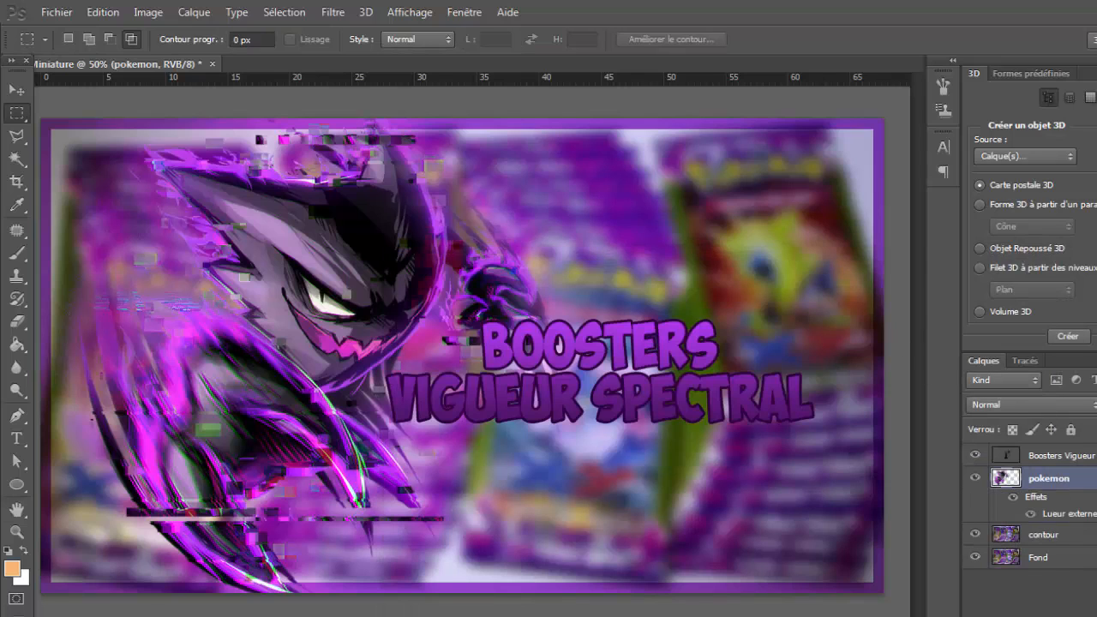
Add an outer glow to the Boosters Vigueur spectral title layer with 6% spread and a size of 84 px.
left_click(1095, 478)
double_click(1090, 456)
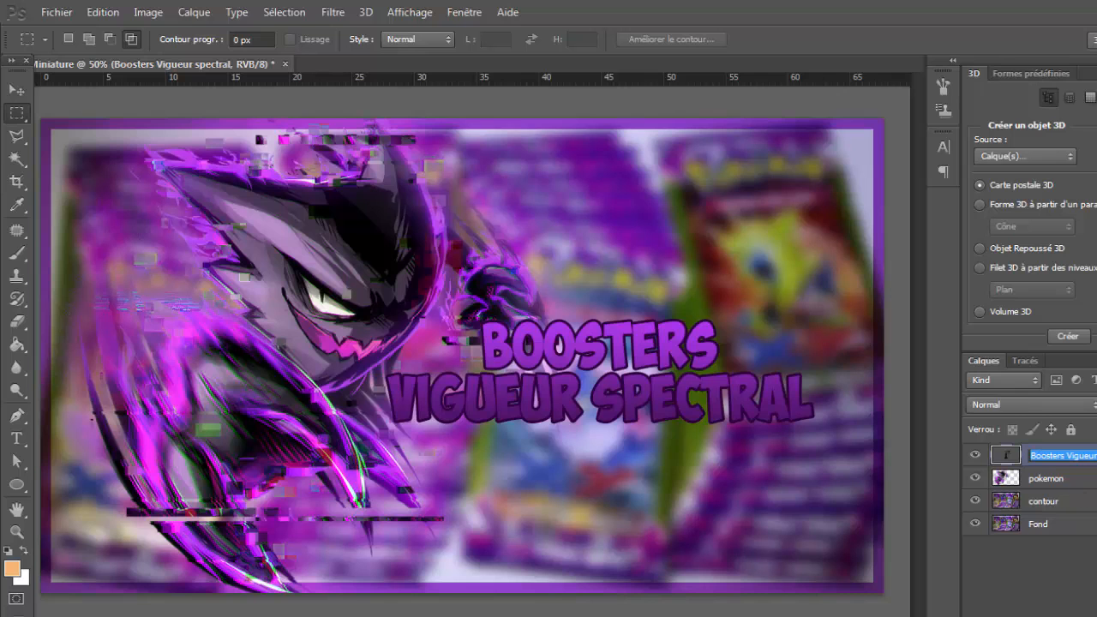
key("Return")
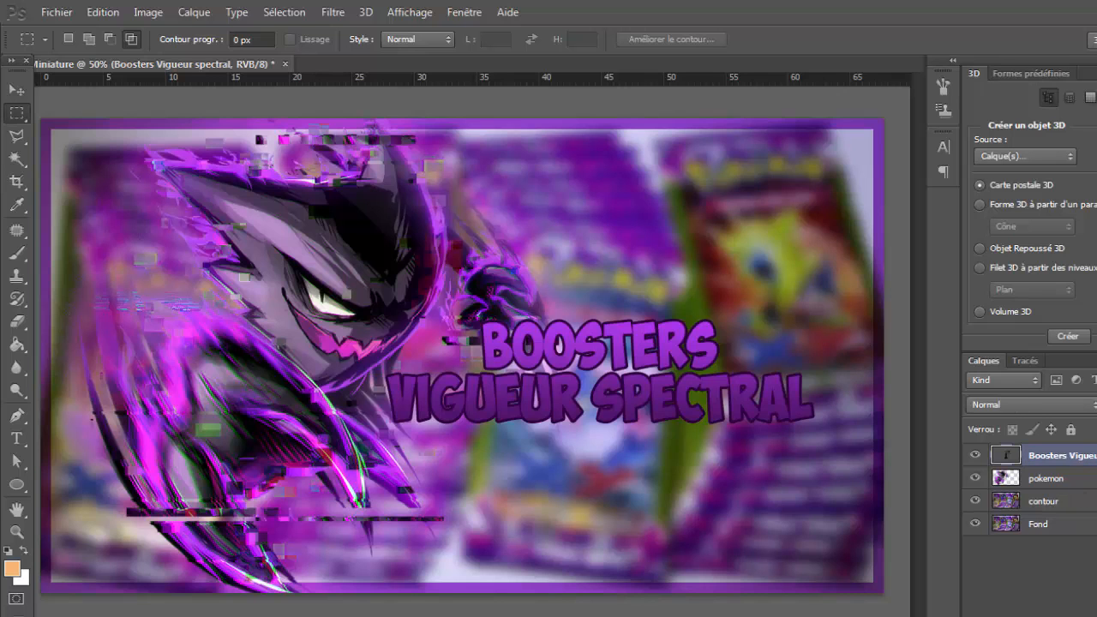
double_click(1094, 455)
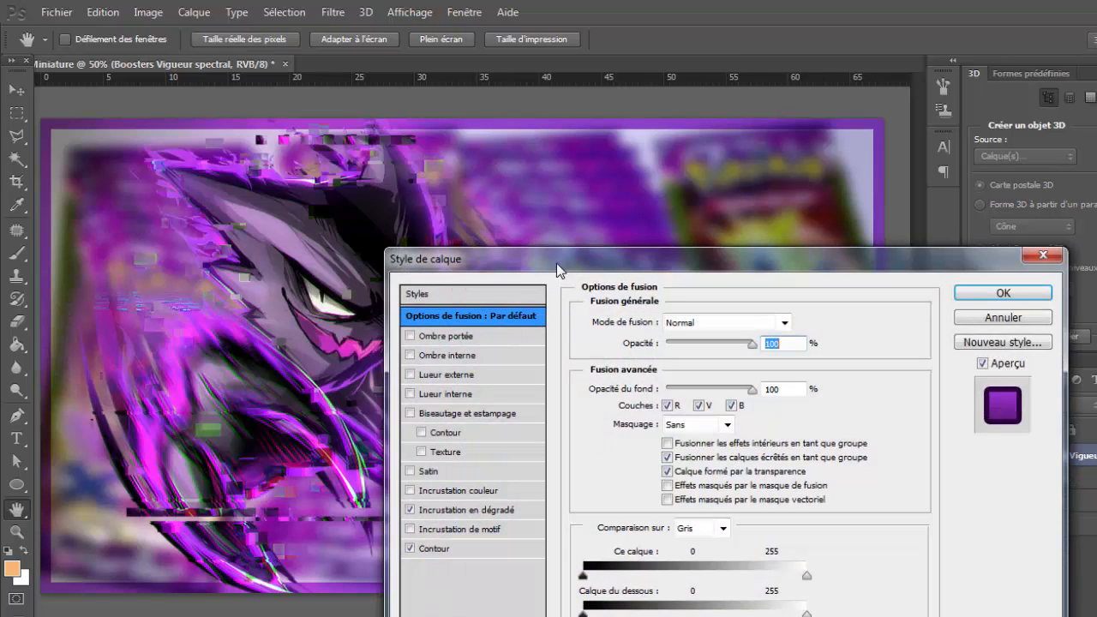
left_click_drag(557, 263, 863, 208)
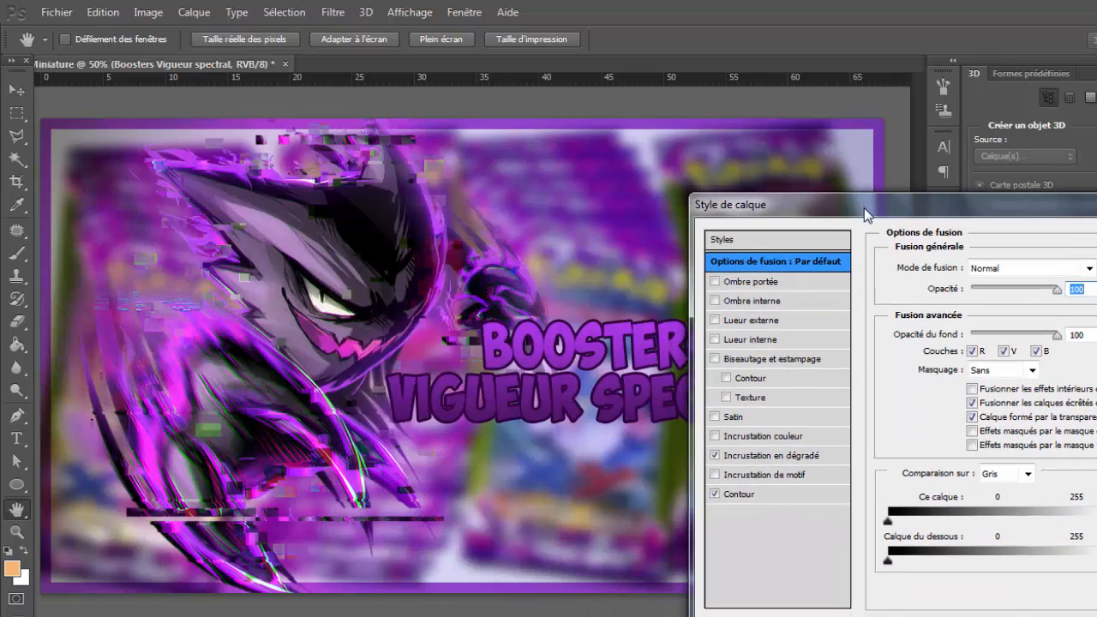
left_click(772, 320)
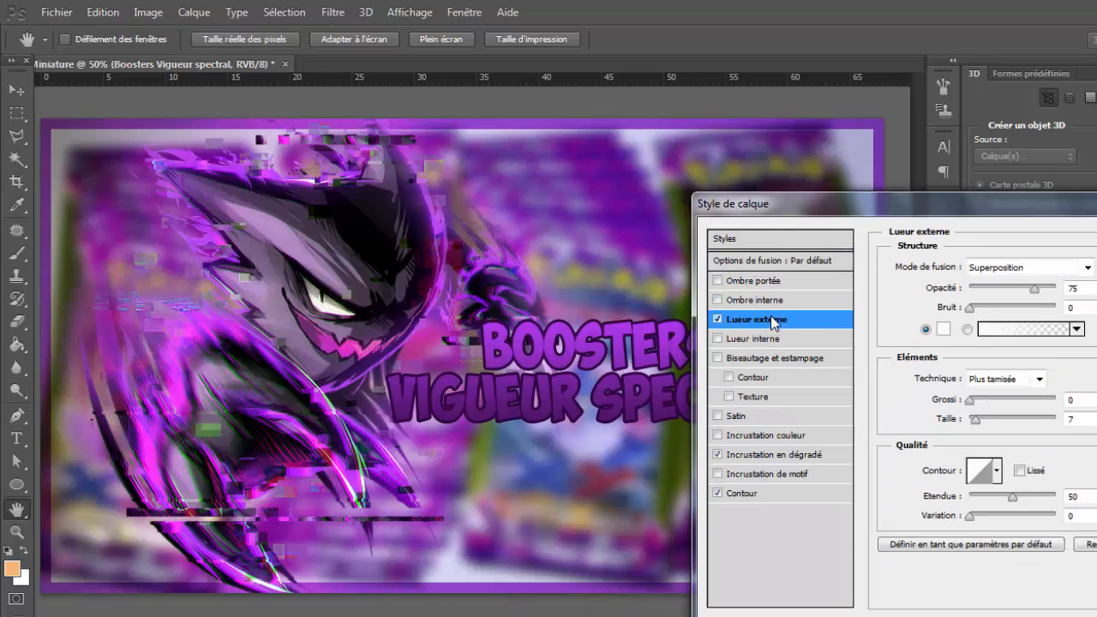
left_click(984, 422)
left_click_drag(969, 403, 1002, 429)
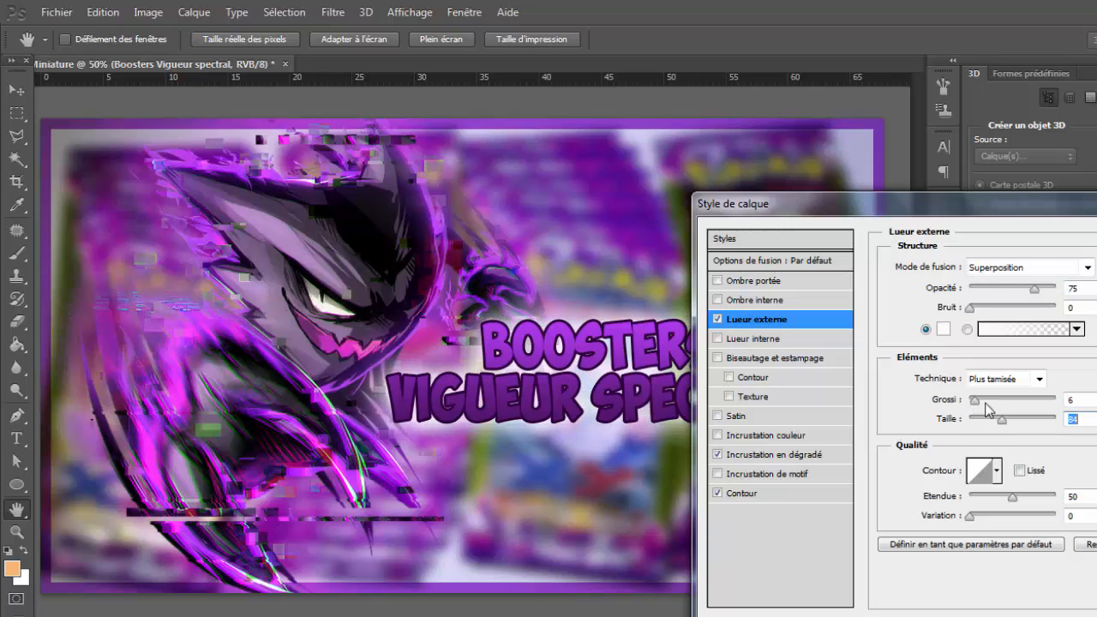
Switch the title's outer glow to a gradient and set its starting colour stop to purple 6d0077.
left_click(998, 330)
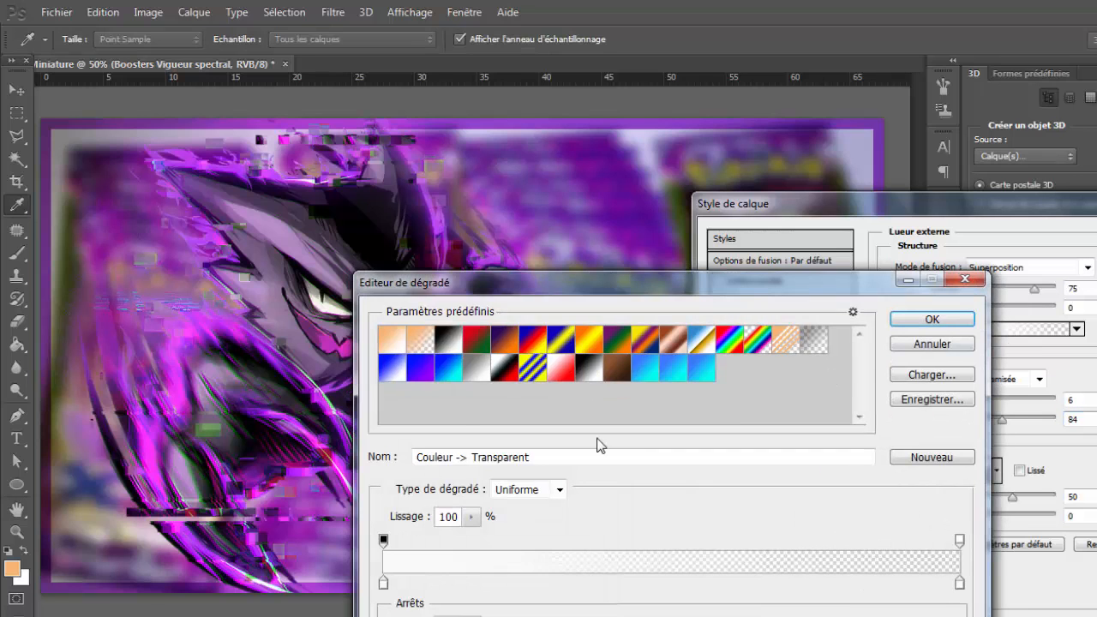
double_click(383, 583)
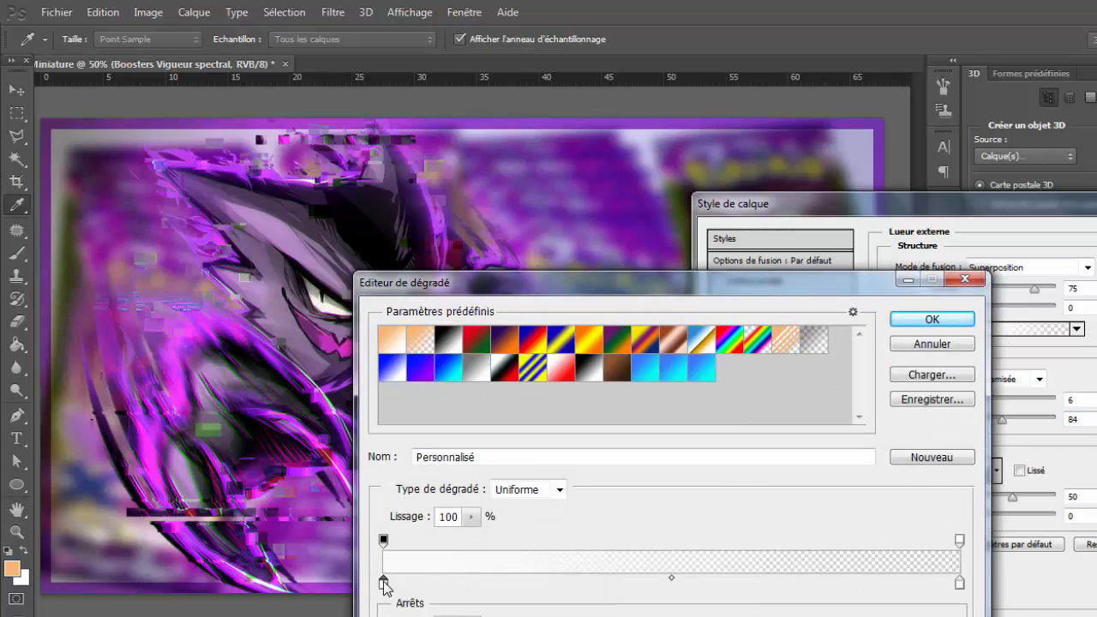
left_click_drag(458, 347, 455, 333)
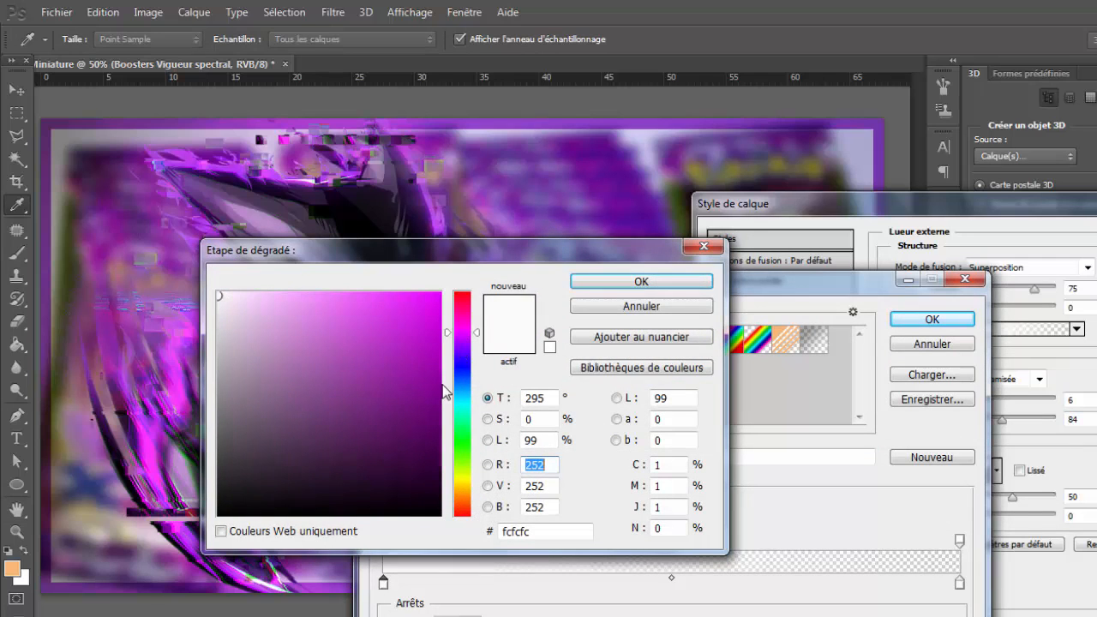
left_click(440, 401)
left_click(446, 410)
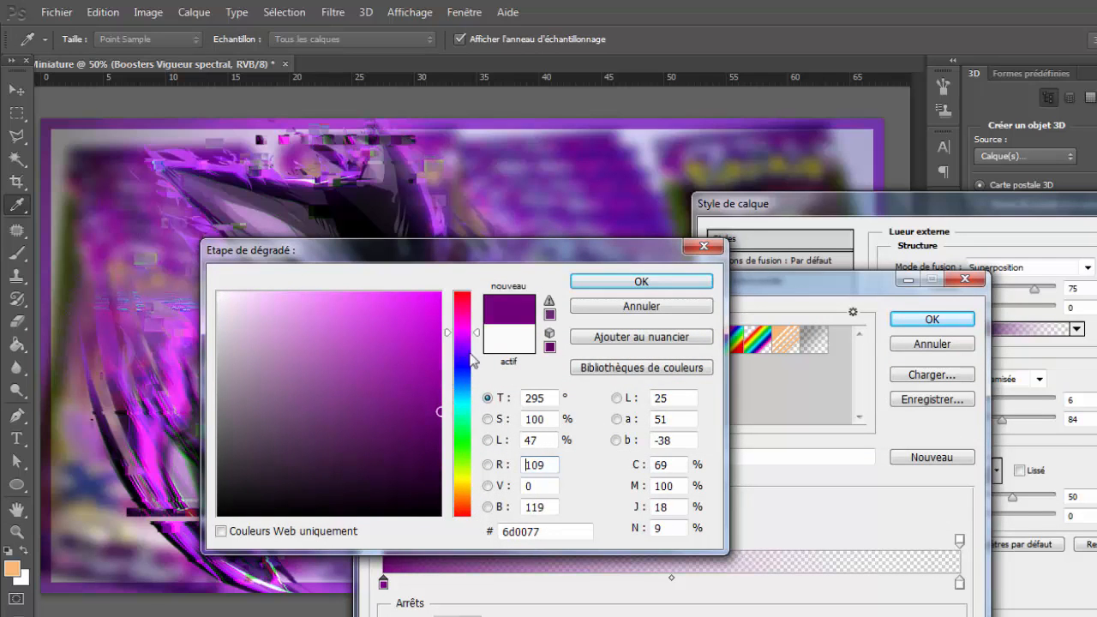
left_click(600, 281)
Shift the purple stop about a third of the way along and accept the glow gradient.
left_click_drag(599, 278, 276, 479)
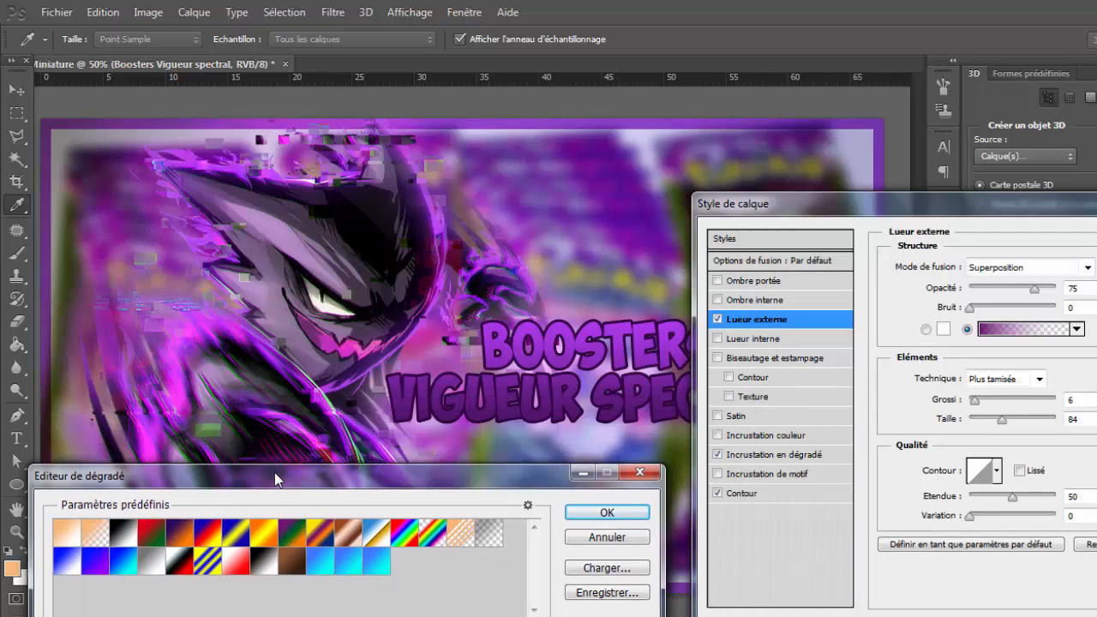
left_click_drag(479, 476, 611, 307)
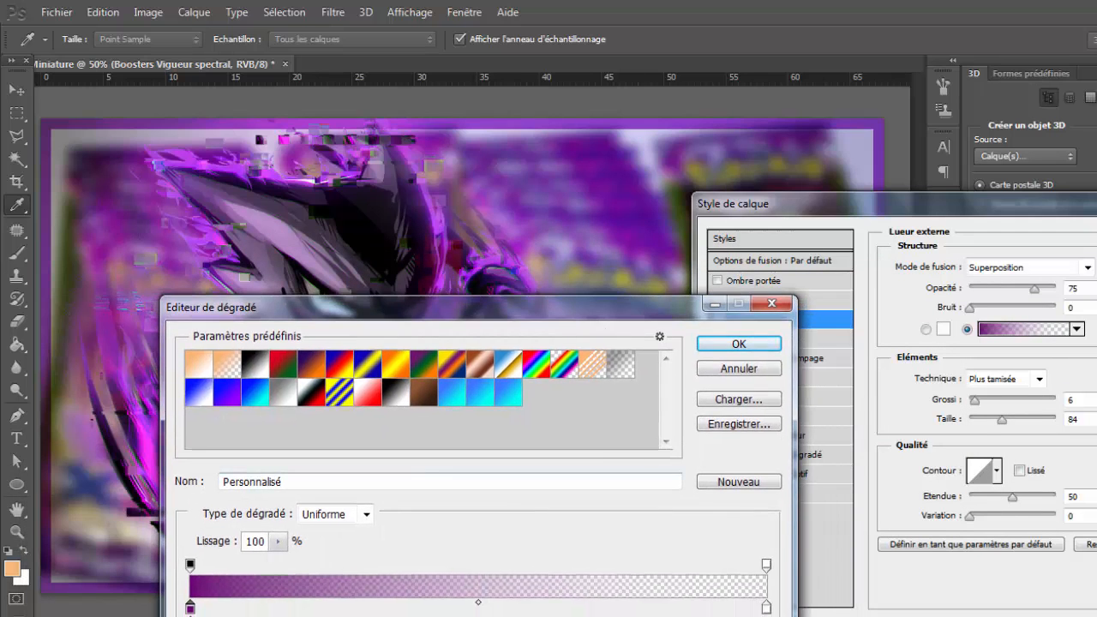
left_click_drag(190, 610, 388, 610)
left_click_drag(662, 300, 512, 456)
left_click(610, 502)
Increase the title's outer glow size to 111 px with a wider spread, and rasterize the title's text layer.
left_click_drag(864, 209, 197, 425)
left_click_drag(250, 384, 344, 348)
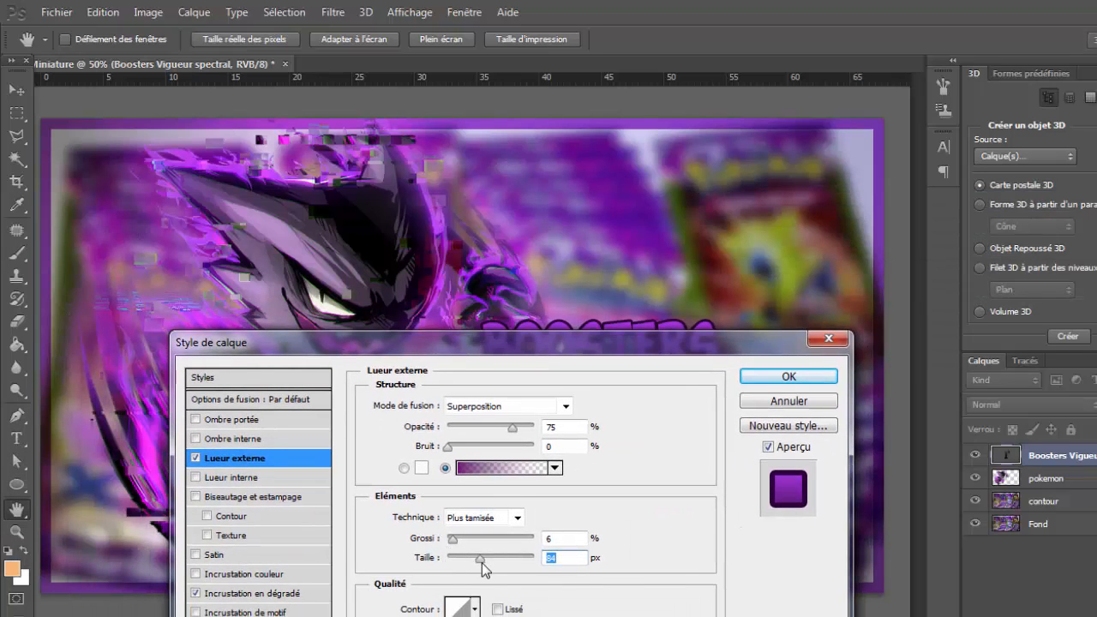
left_click_drag(481, 562, 461, 546)
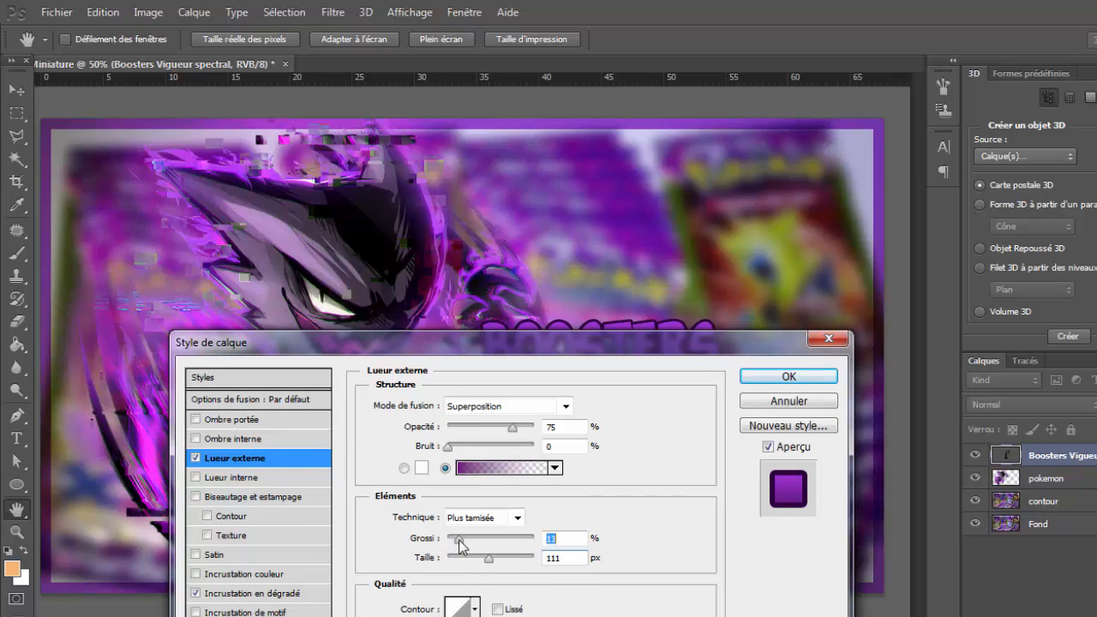
left_click_drag(508, 344, 349, 228)
left_click(568, 299)
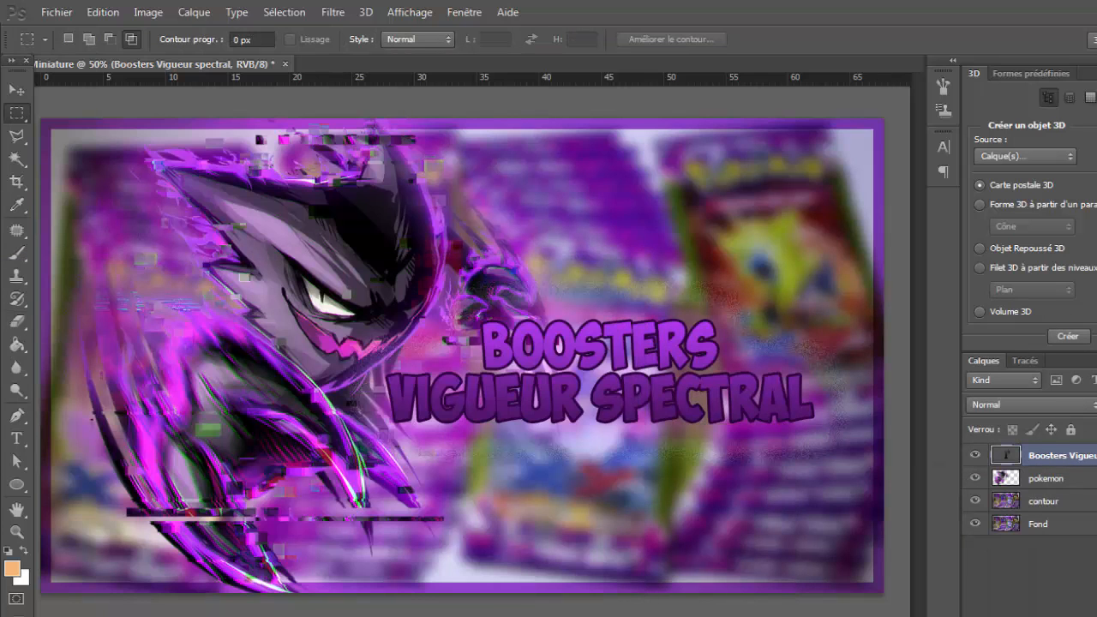
right_click(1041, 455)
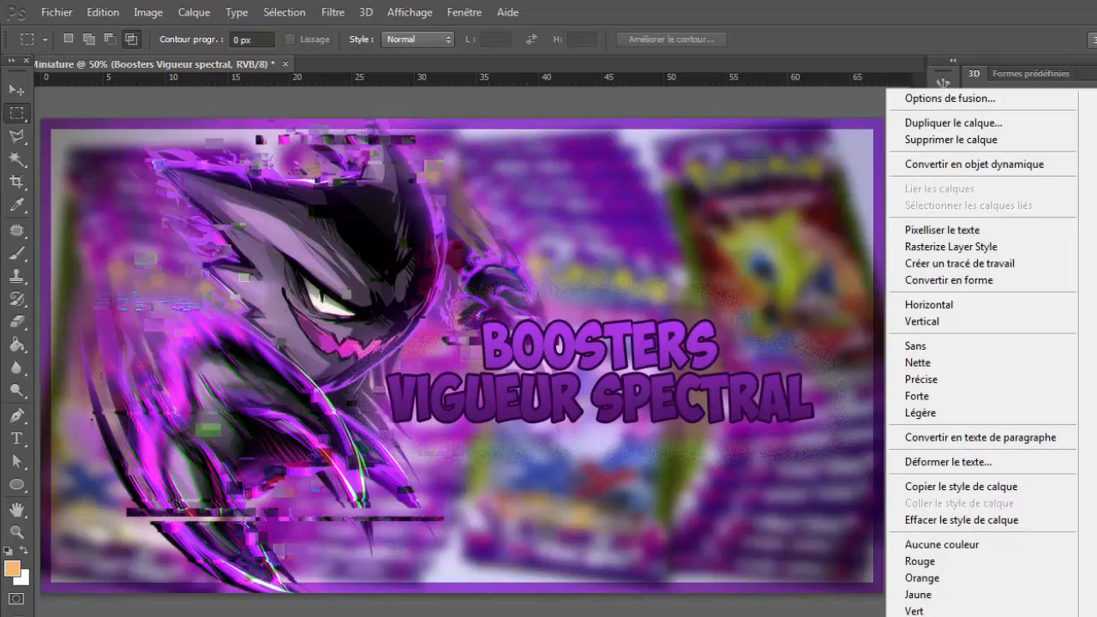
left_click(985, 229)
left_click(103, 12)
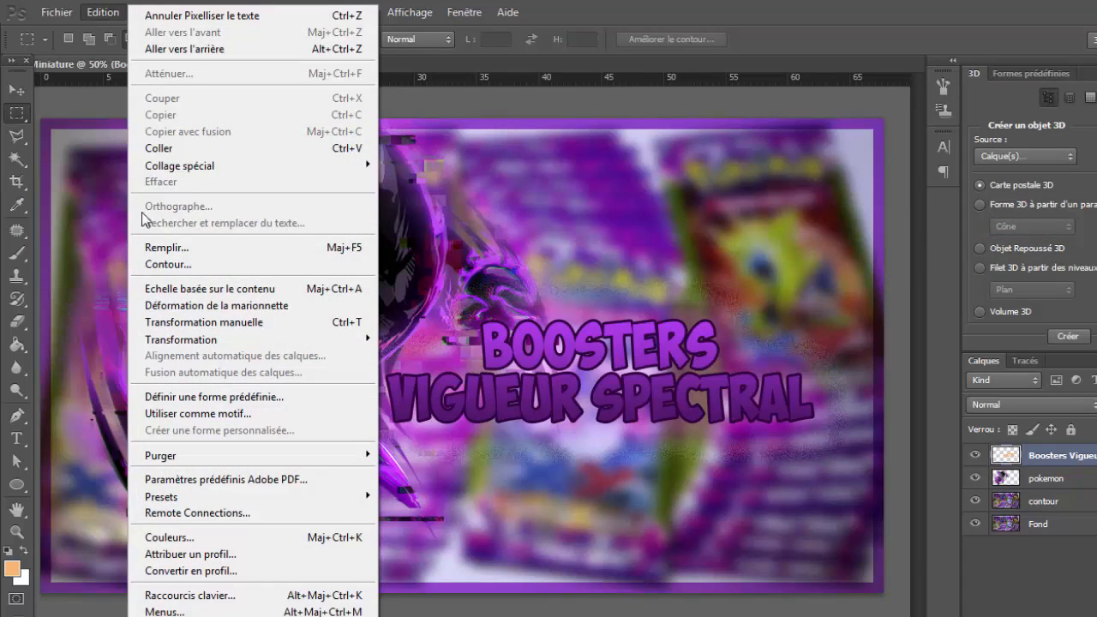
mouse_move(214, 352)
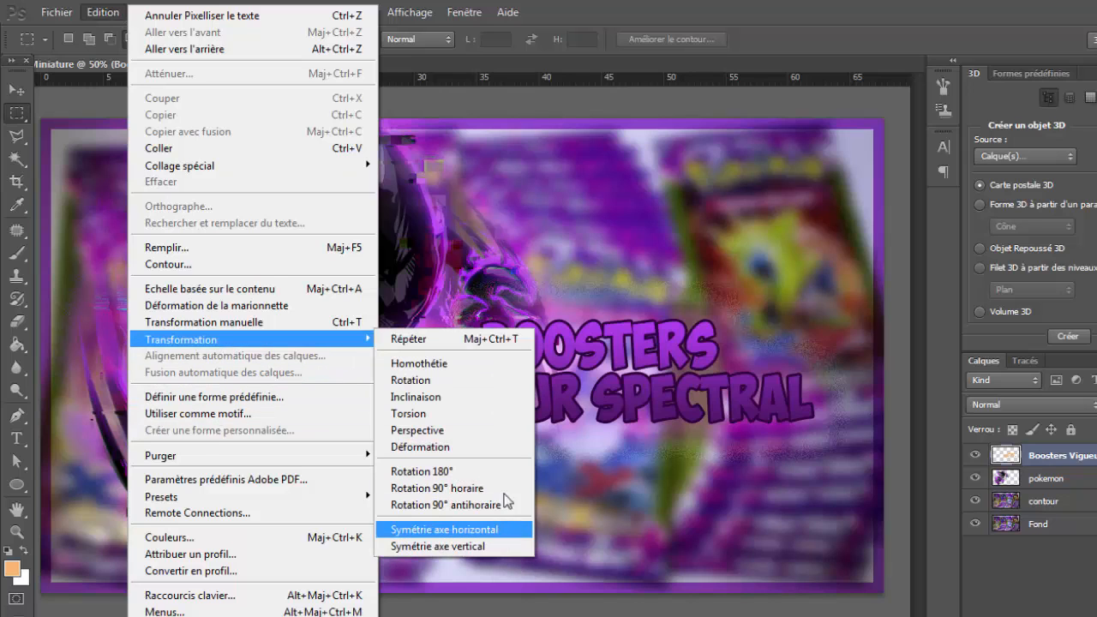
left_click(439, 431)
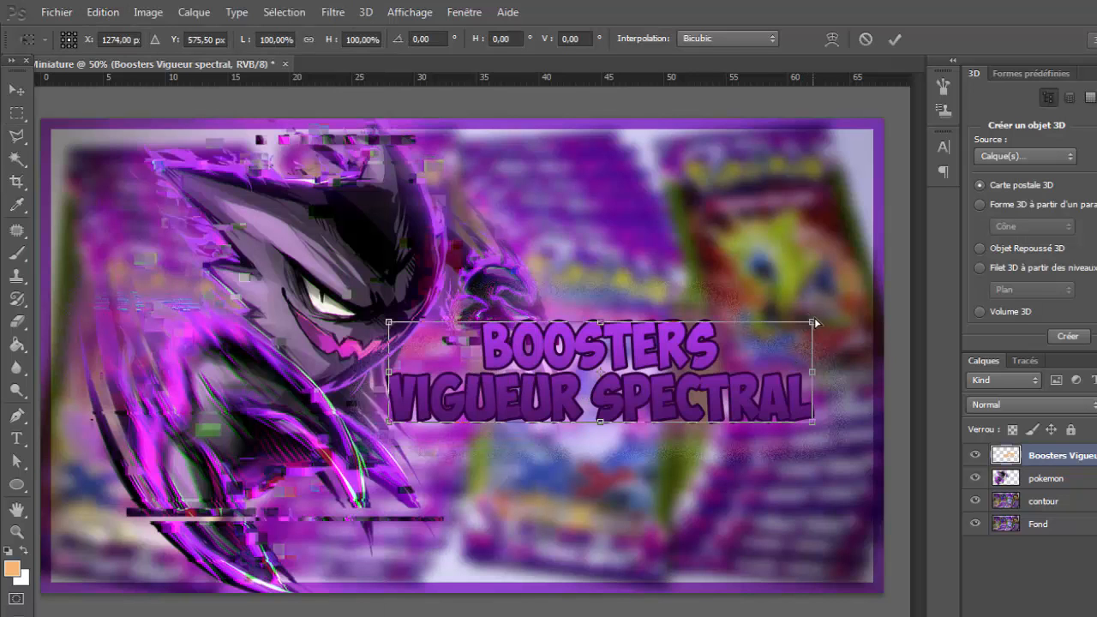
left_click_drag(813, 324, 711, 342)
left_click_drag(811, 428, 703, 371)
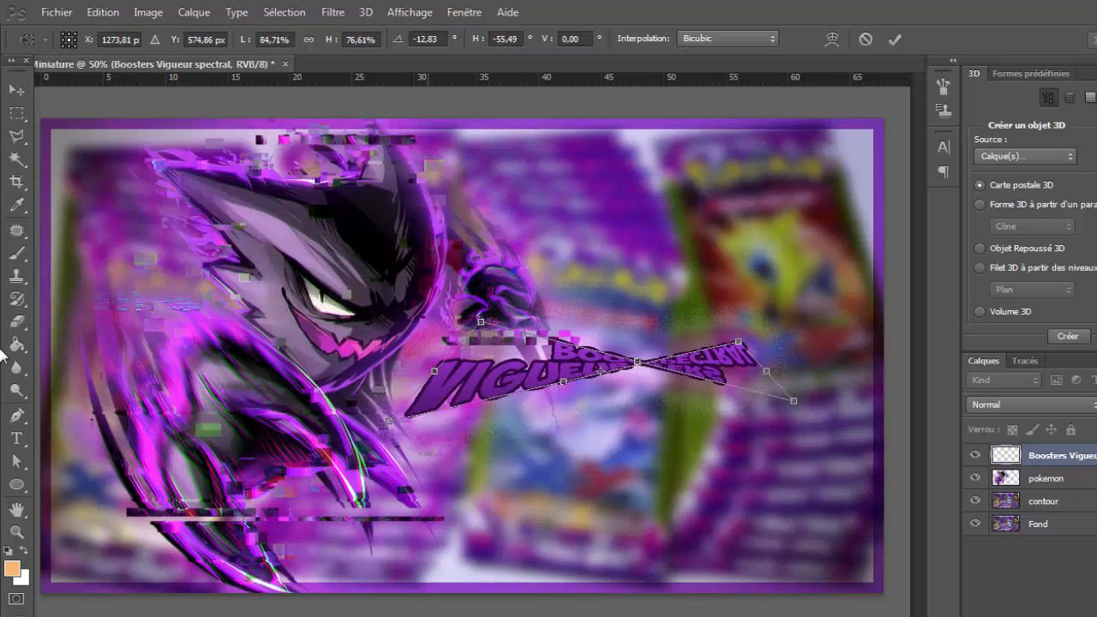
left_click(15, 531)
left_click(723, 258)
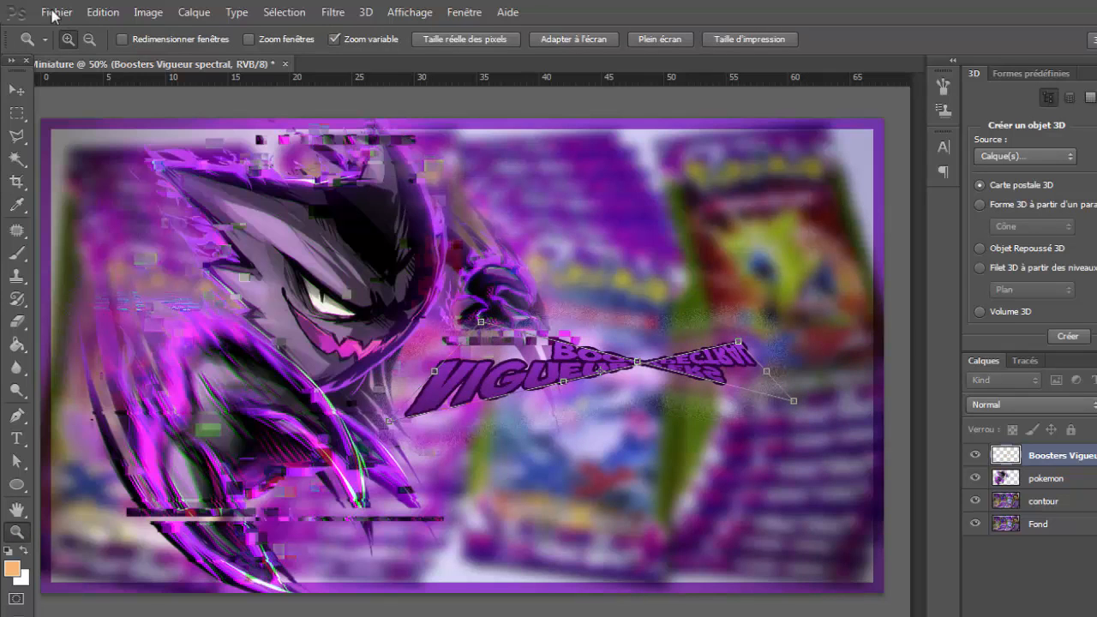
Start a Warp transformation on the title and undo the freehand distortion of its mesh.
left_click(101, 12)
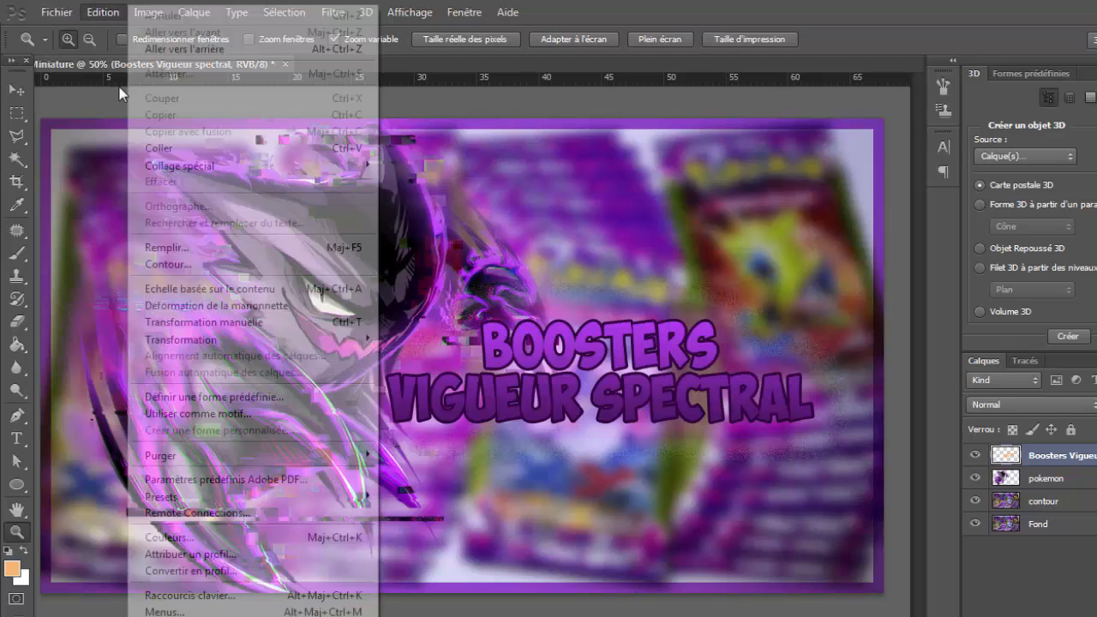
mouse_move(212, 341)
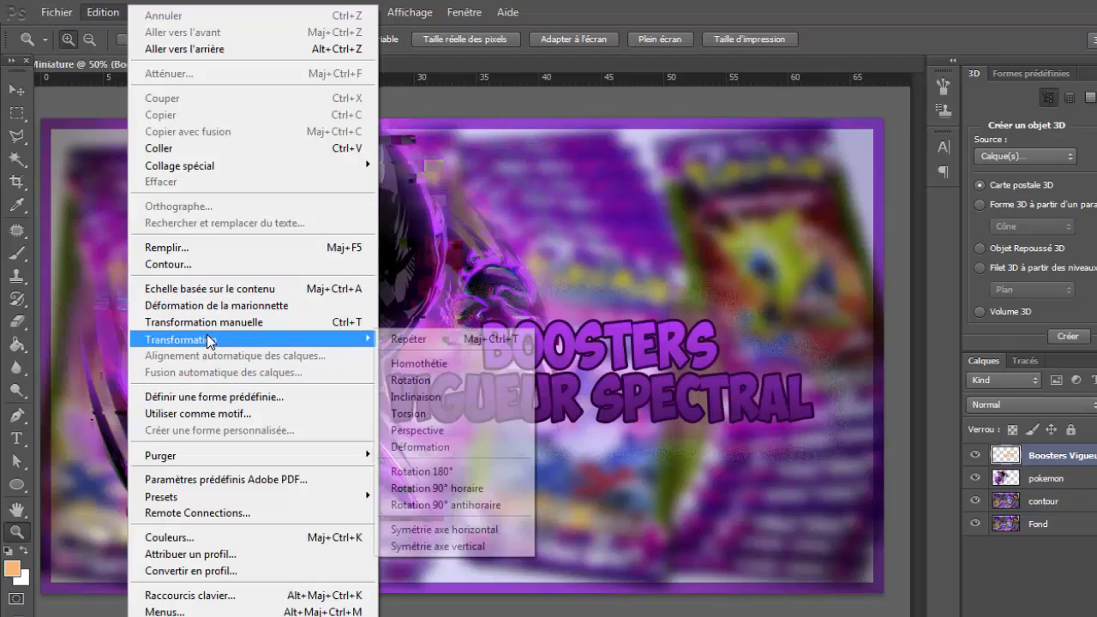
left_click(493, 448)
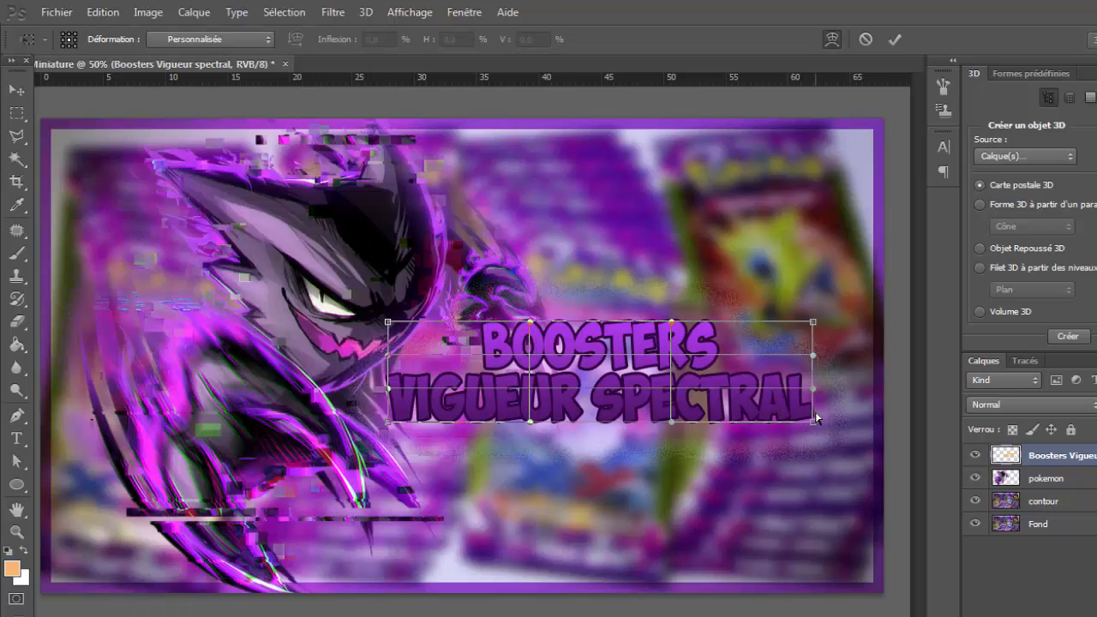
left_click_drag(748, 358, 832, 443)
key("ctrl+z")
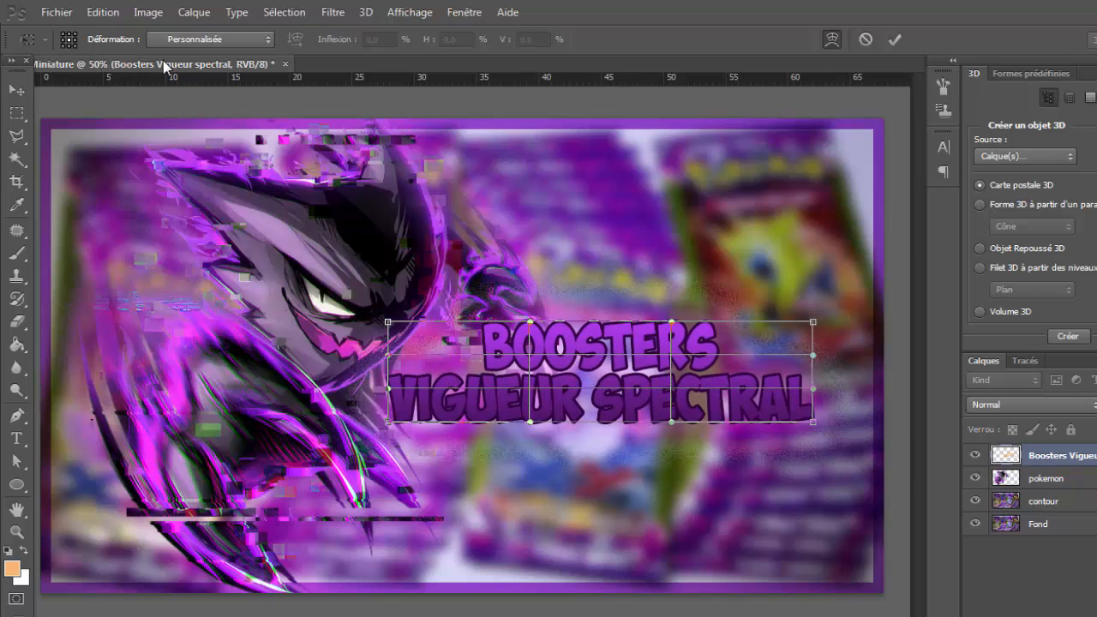
Try the Arc warp style on the title and change it to Montée.
left_click(116, 15)
left_click(179, 38)
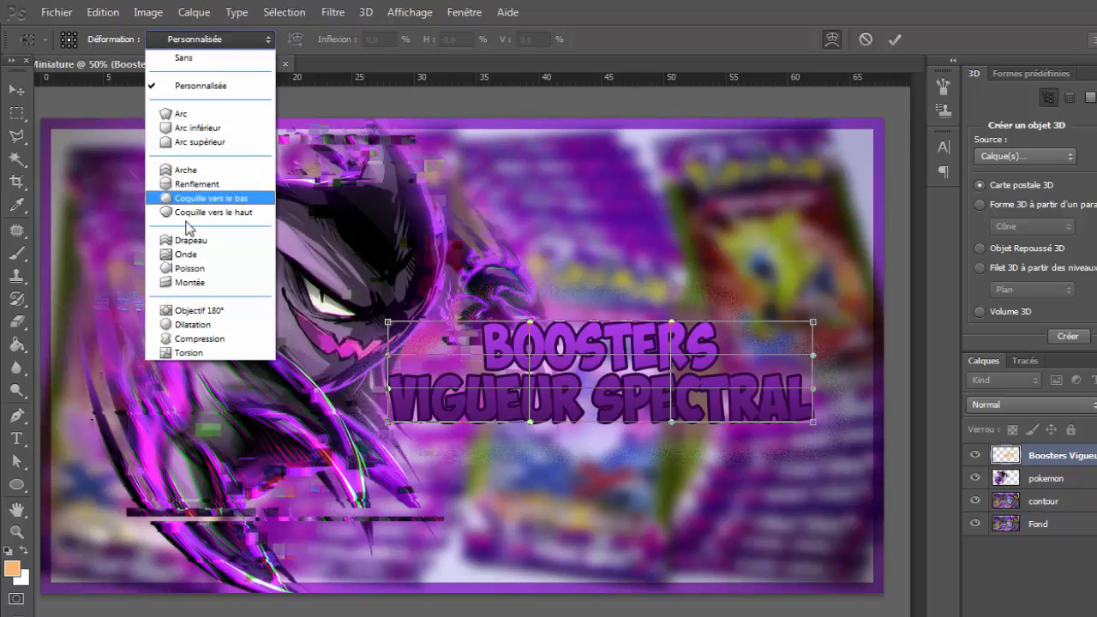
left_click(207, 108)
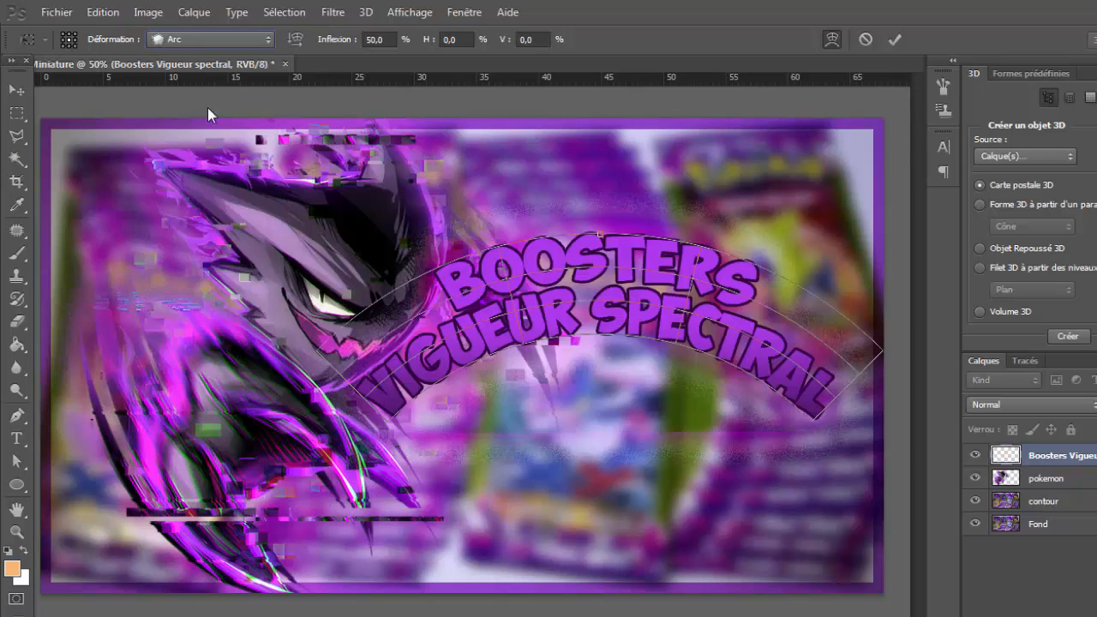
left_click(246, 40)
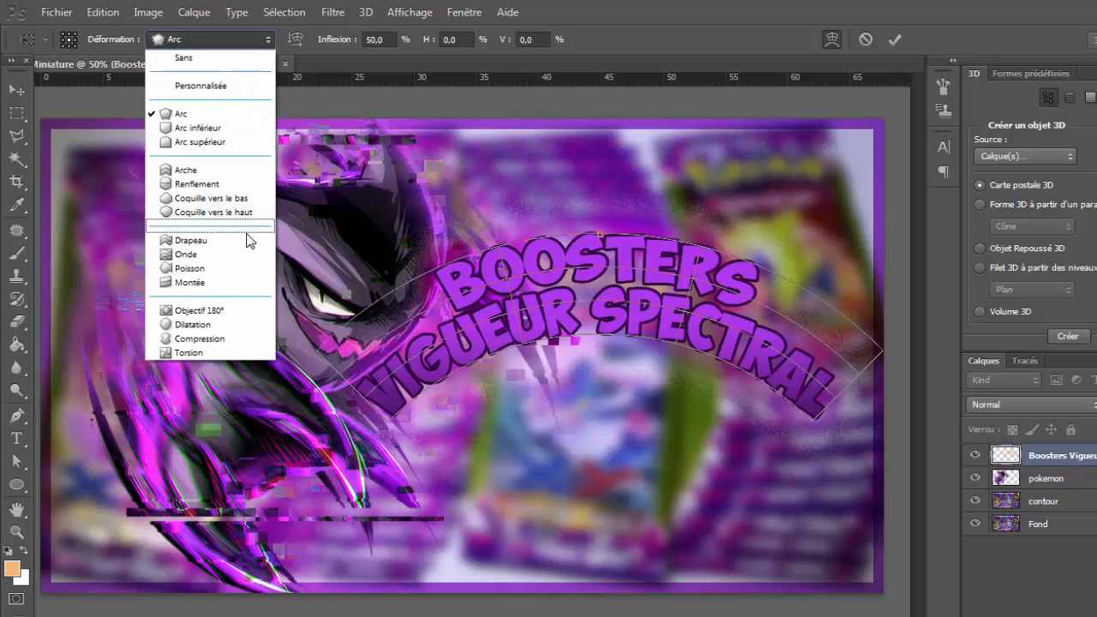
left_click(190, 282)
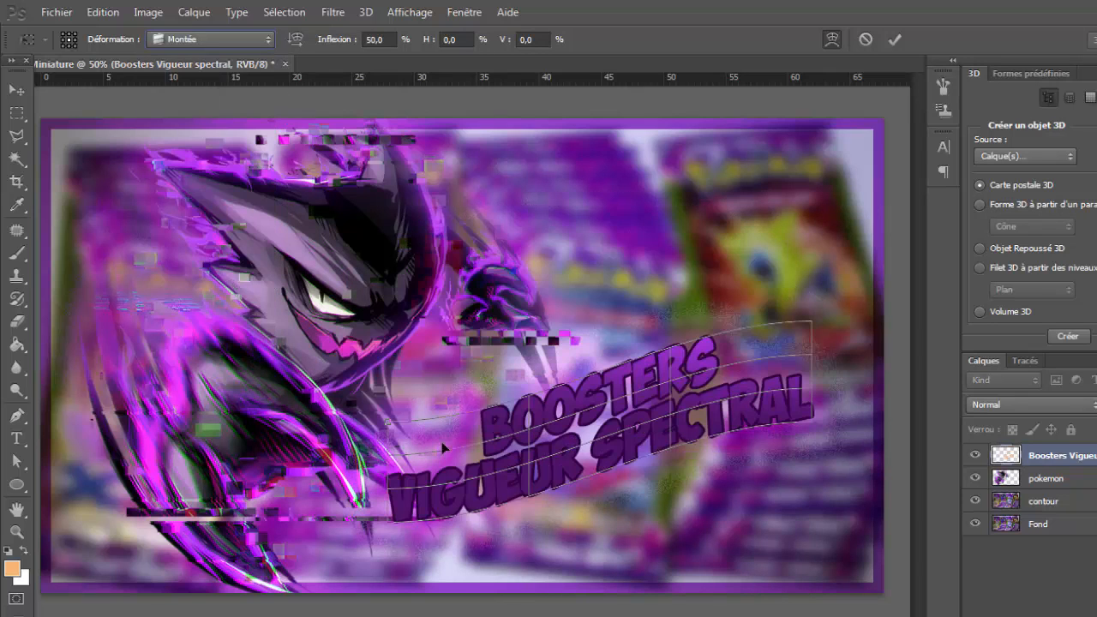
Set the Montée warp's bend to 23.4% so the title slopes gently upward, and apply the transformation.
left_click_drag(388, 405, 388, 368)
left_click_drag(632, 400, 609, 391)
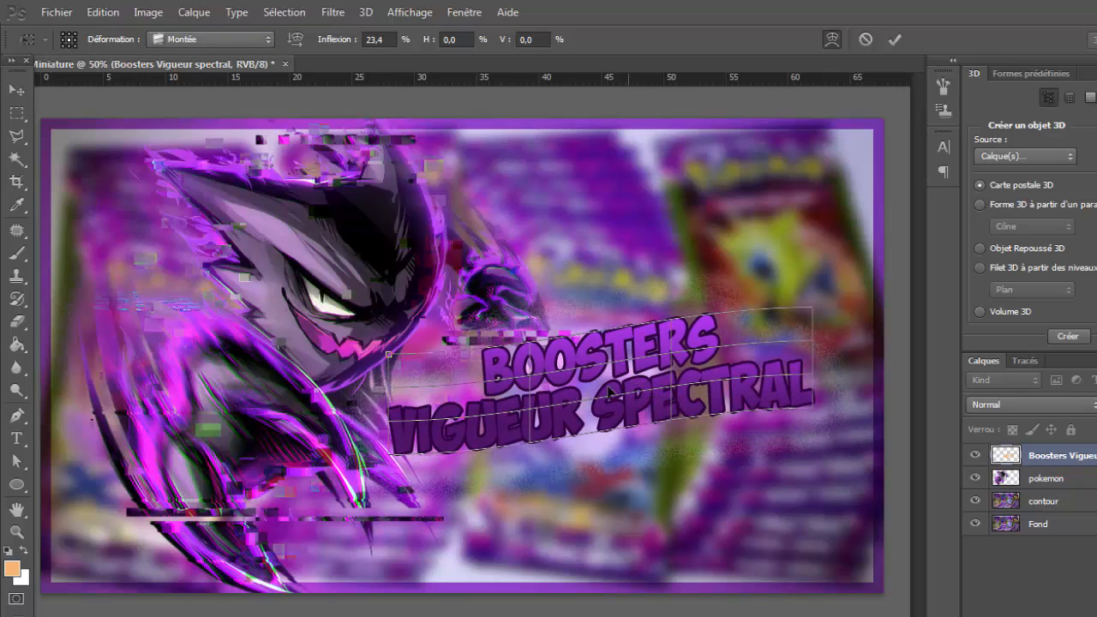
left_click(16, 531)
left_click(515, 259)
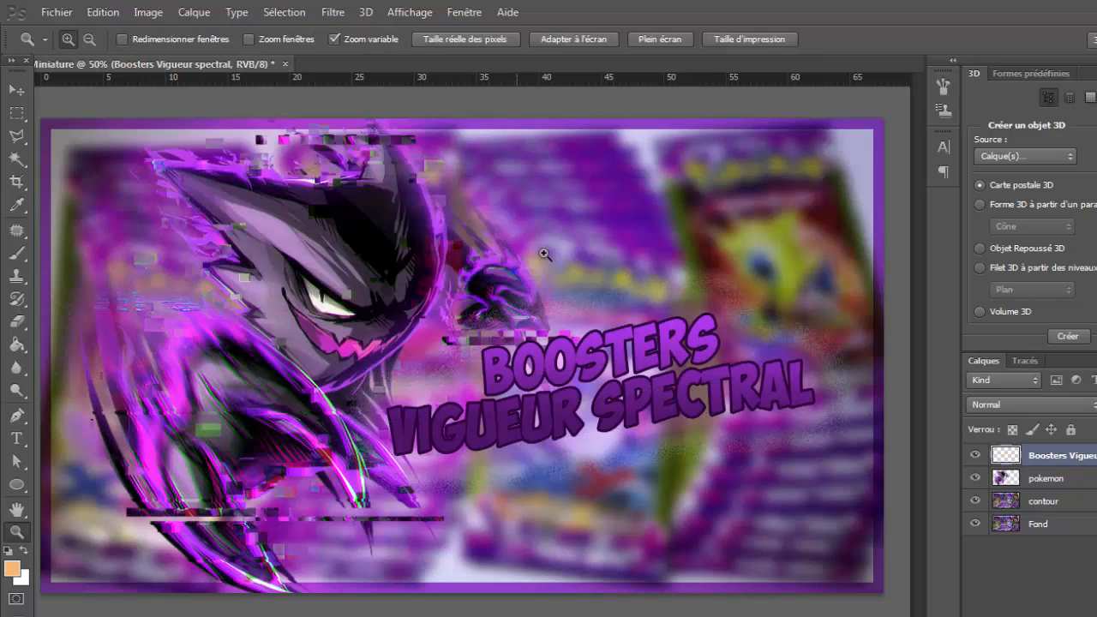
Scale the warped title up to about 105% toward its upper-right corner, apply the transformation and dismiss the Windows notification.
key("ctrl+t")
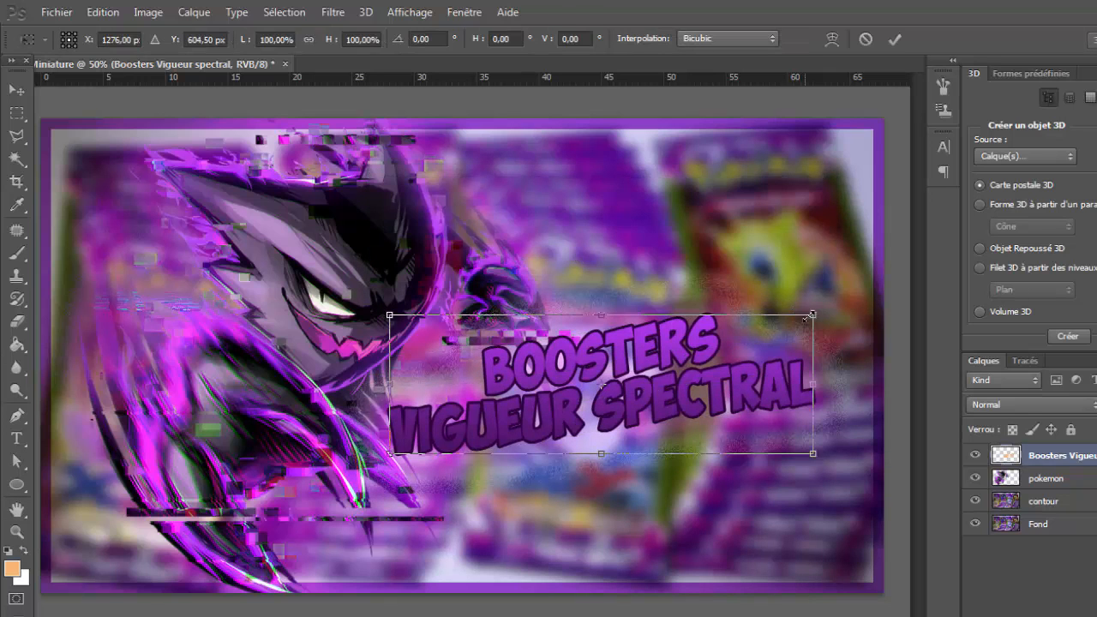
left_click_drag(818, 317, 835, 300)
left_click(16, 531)
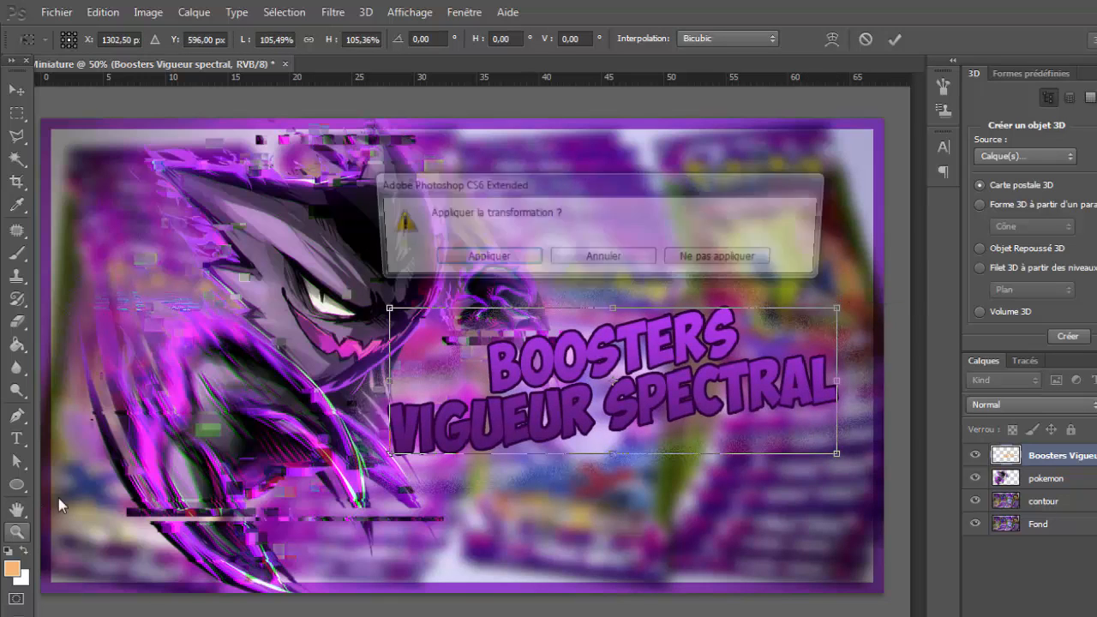
left_click(497, 259)
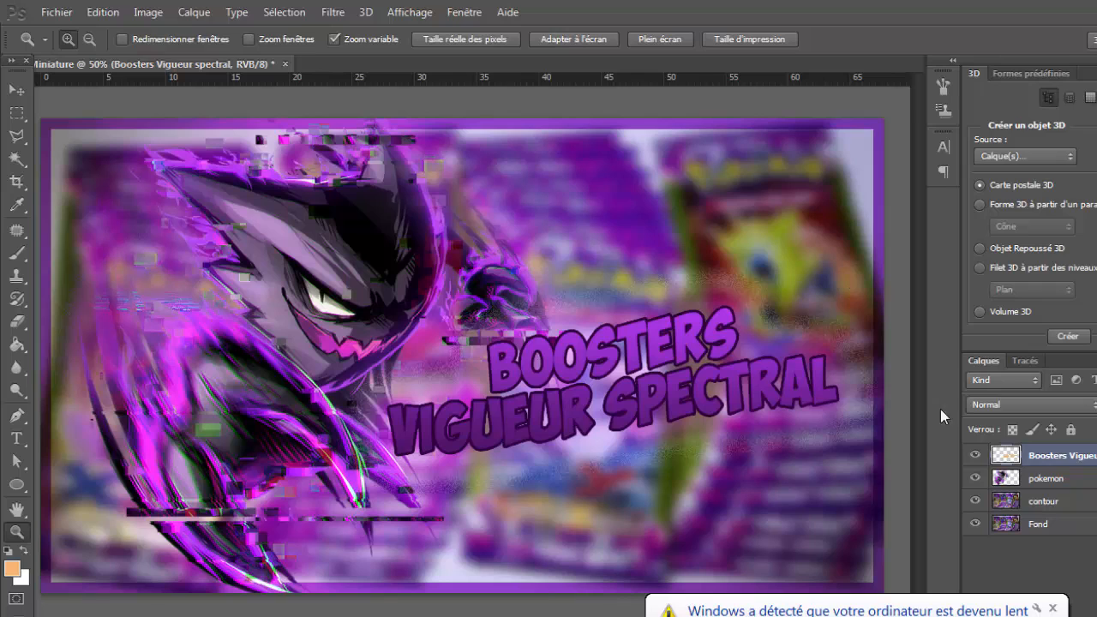
left_click(1053, 609)
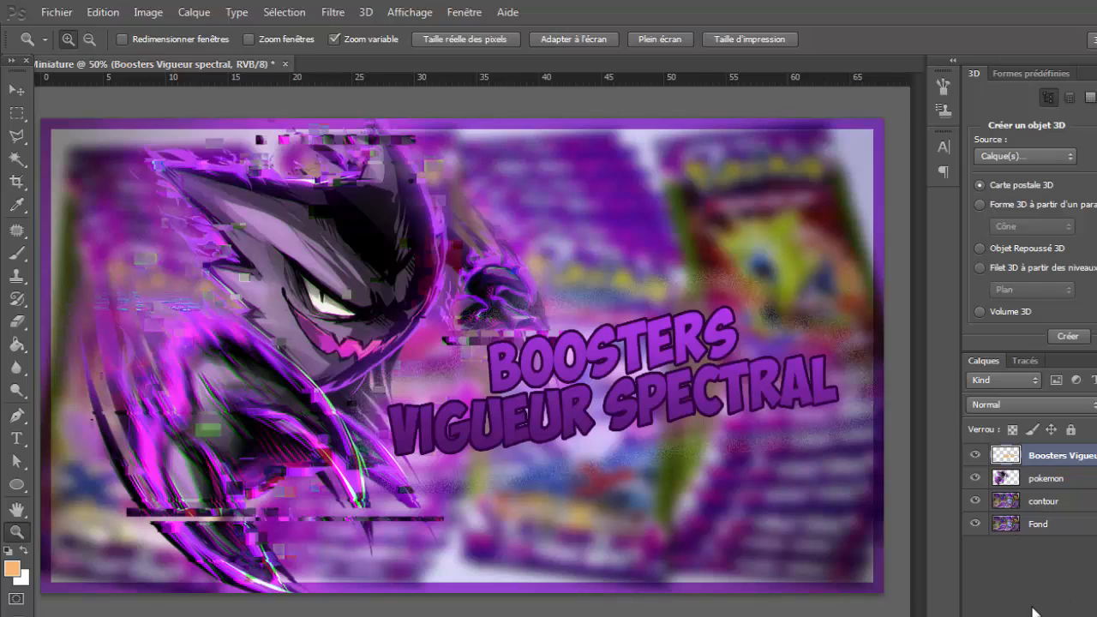